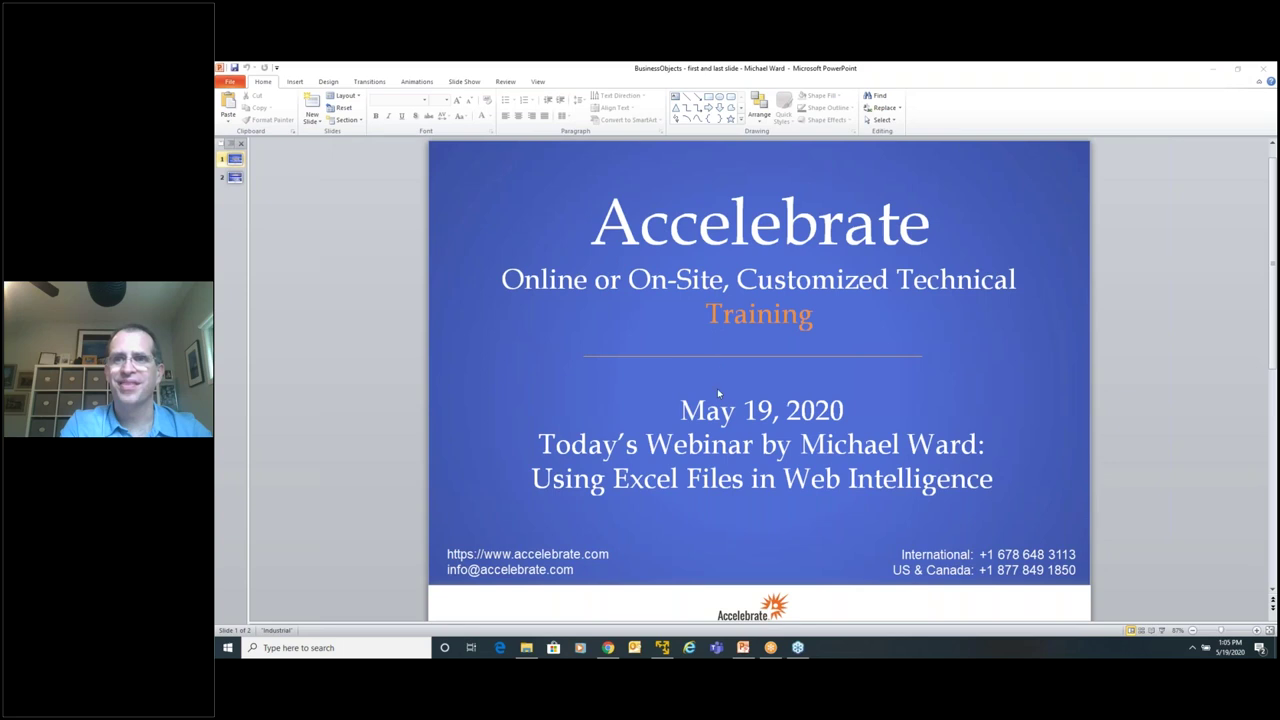
# Switch from the PowerPoint webinar title slide to the Windows Server 2012 R2 desktop
pyautogui.click(662, 648)
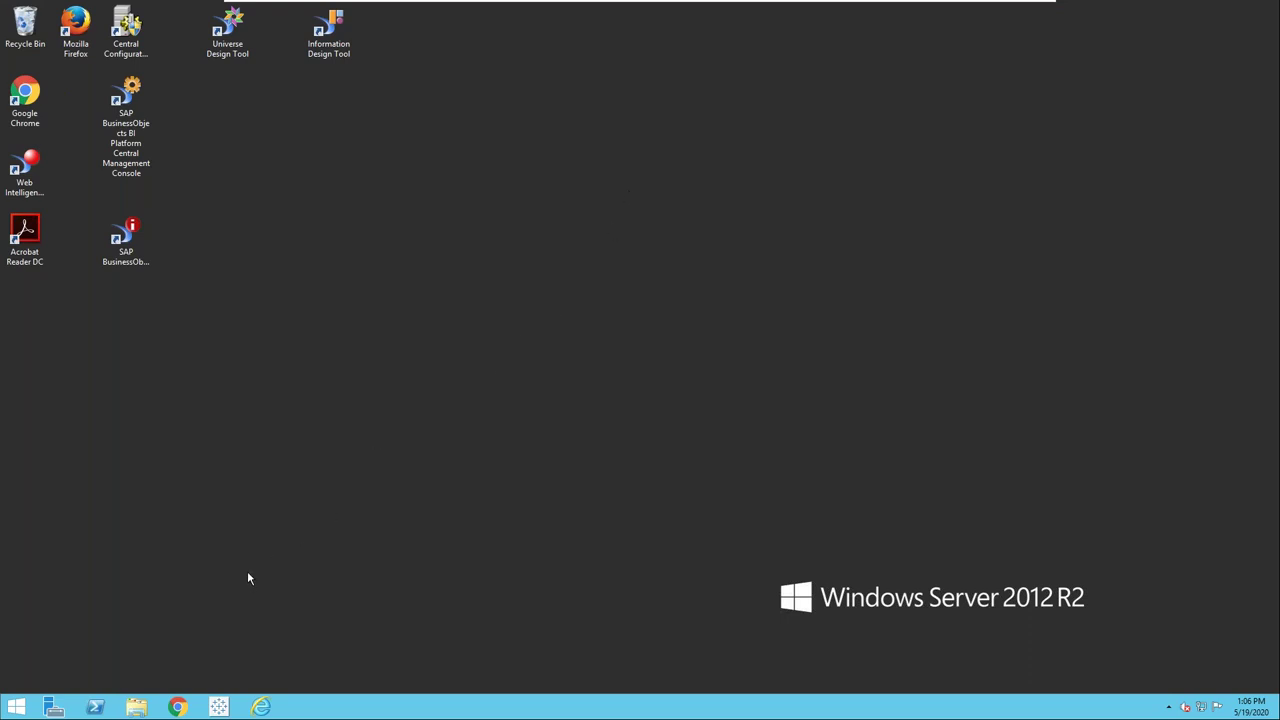
# Launch Google Chrome to a new tab showing the BI launch pad shortcut
pyautogui.click(178, 707)
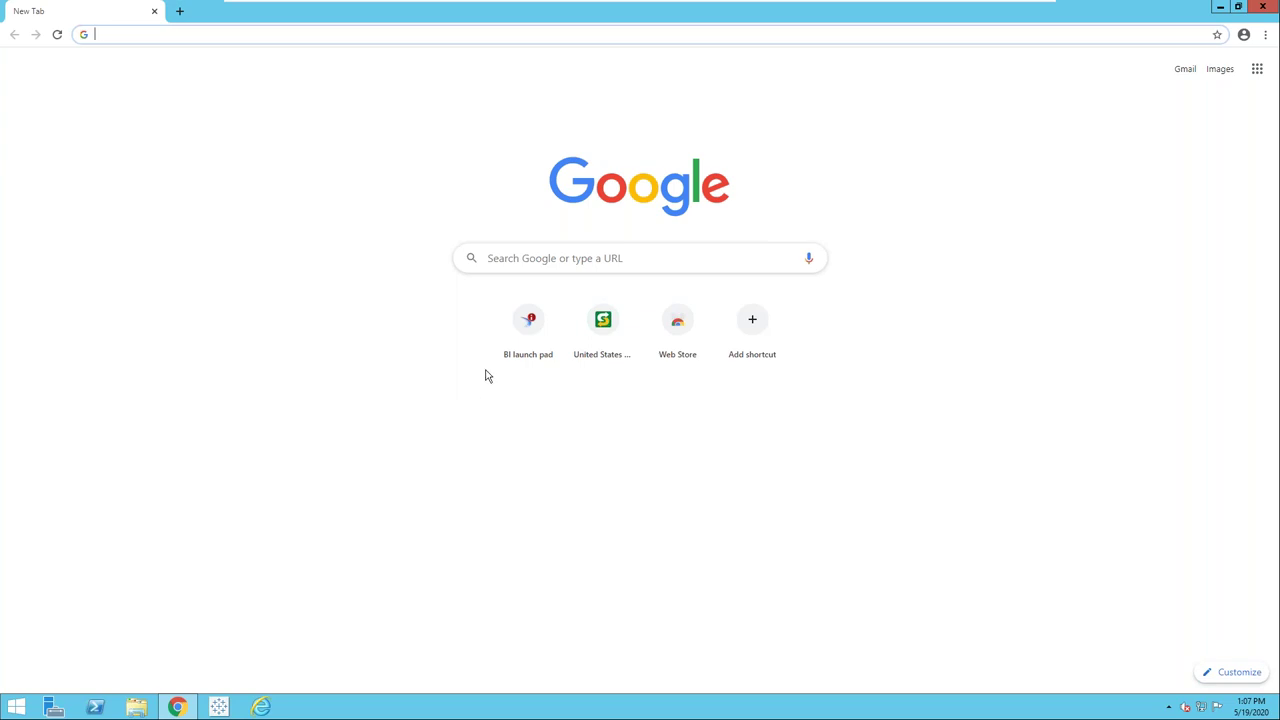
# Open the BI launch pad shortcut and log on with the autofilled Administrator credentials
pyautogui.click(520, 334)
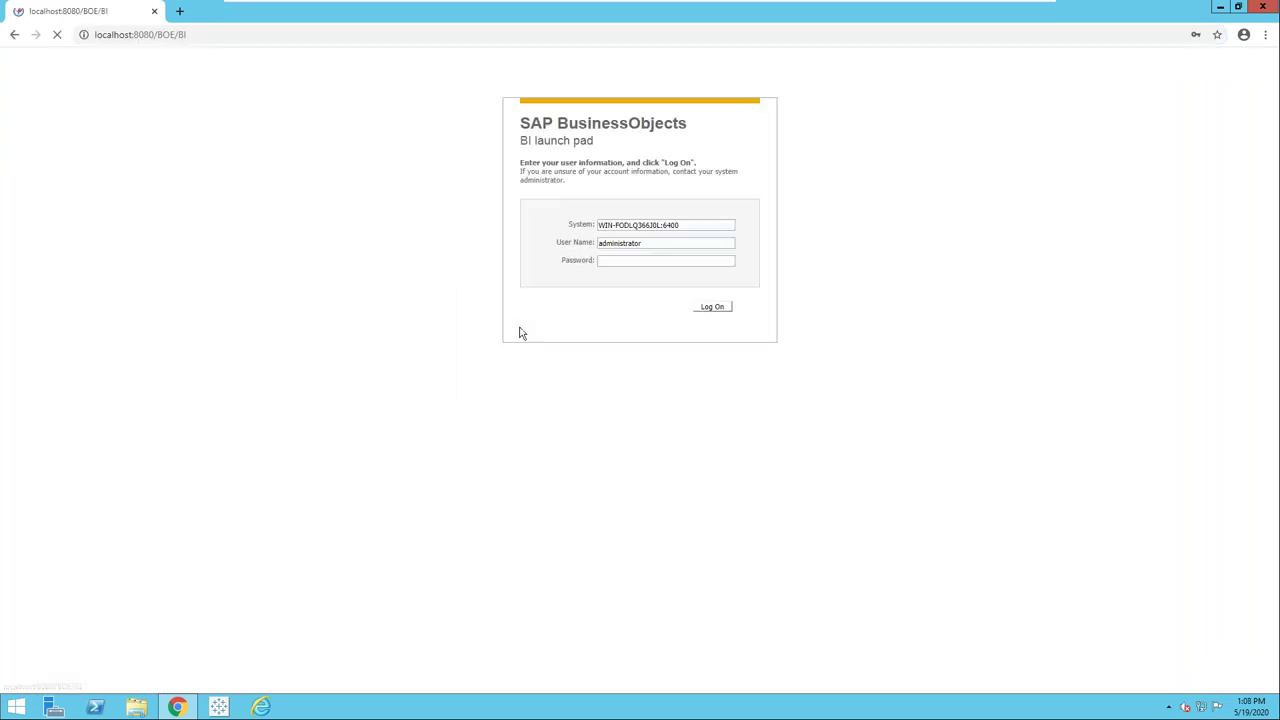
pyautogui.click(711, 309)
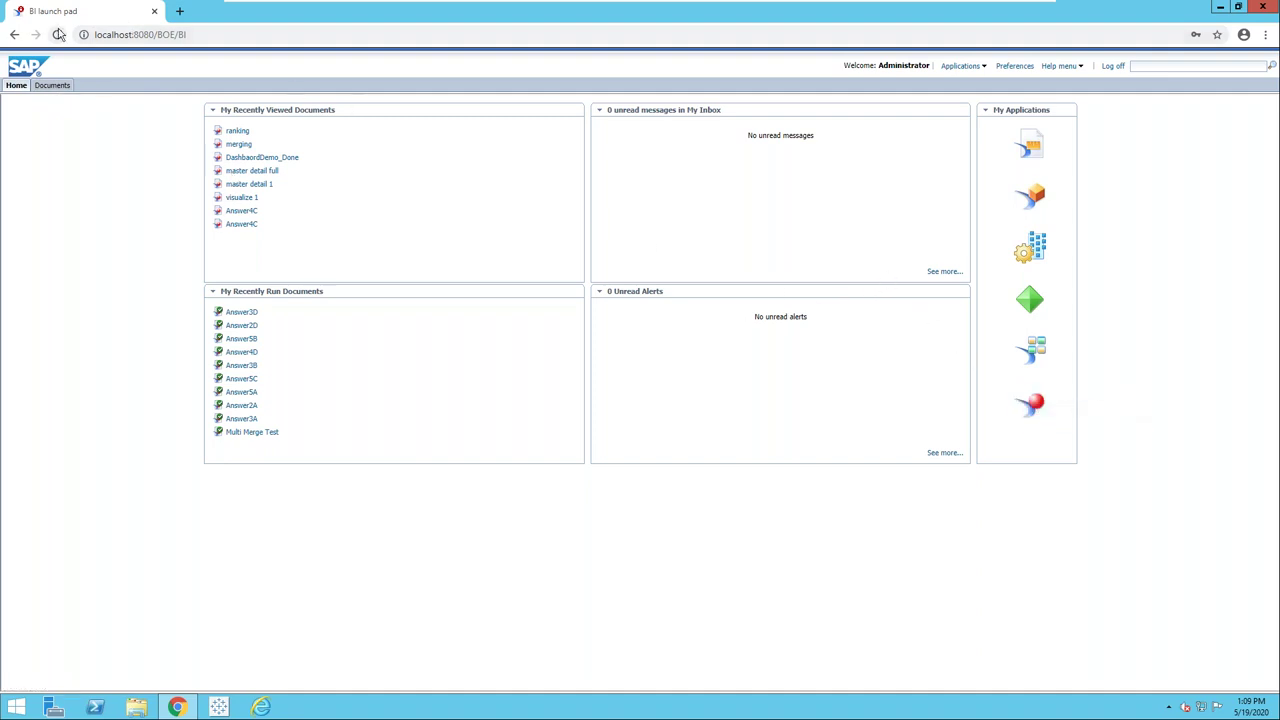
# Browse the expanded Public Folders tree on the Documents tab, then return to My Favorites
pyautogui.click(53, 86)
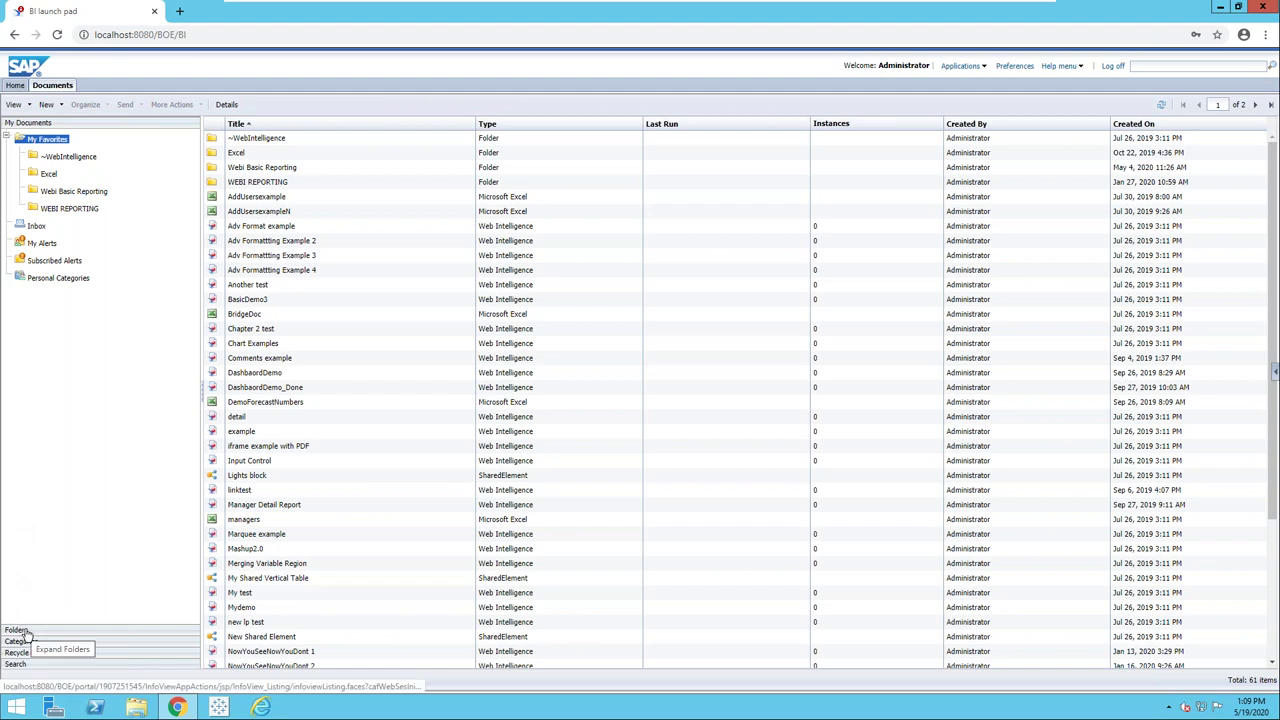
pyautogui.click(27, 632)
pyautogui.click(45, 159)
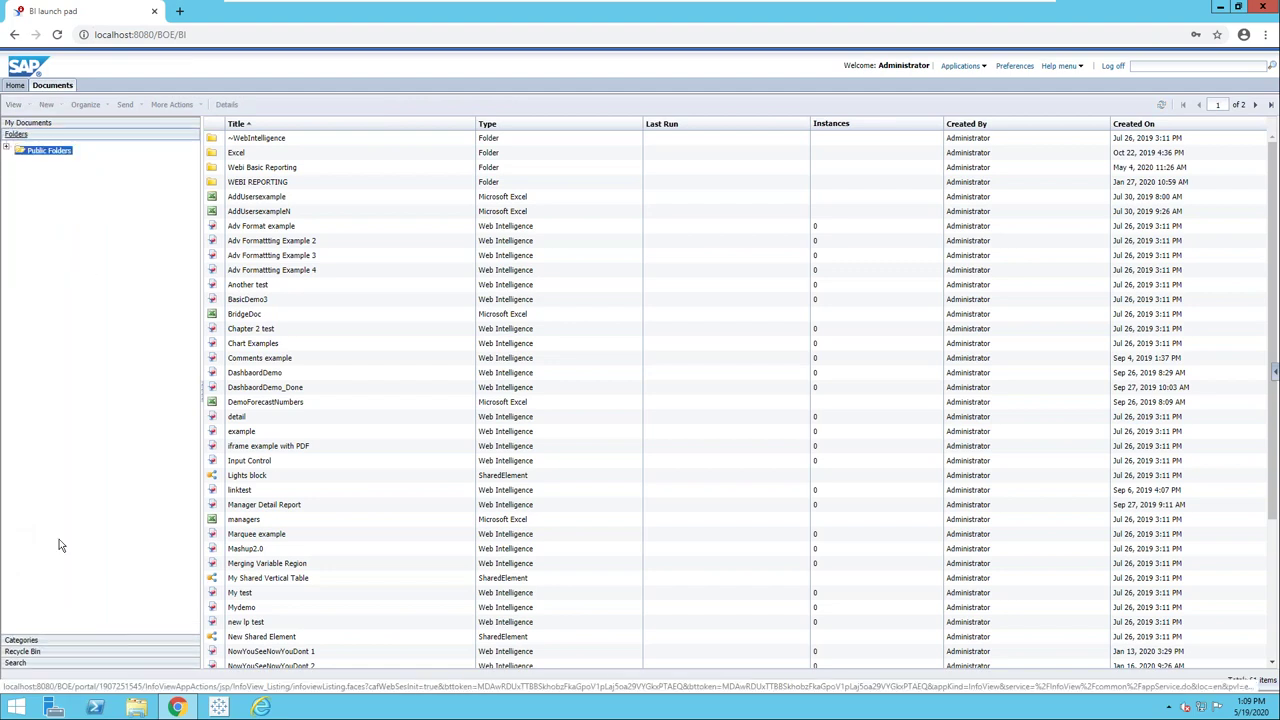
pyautogui.click(8, 150)
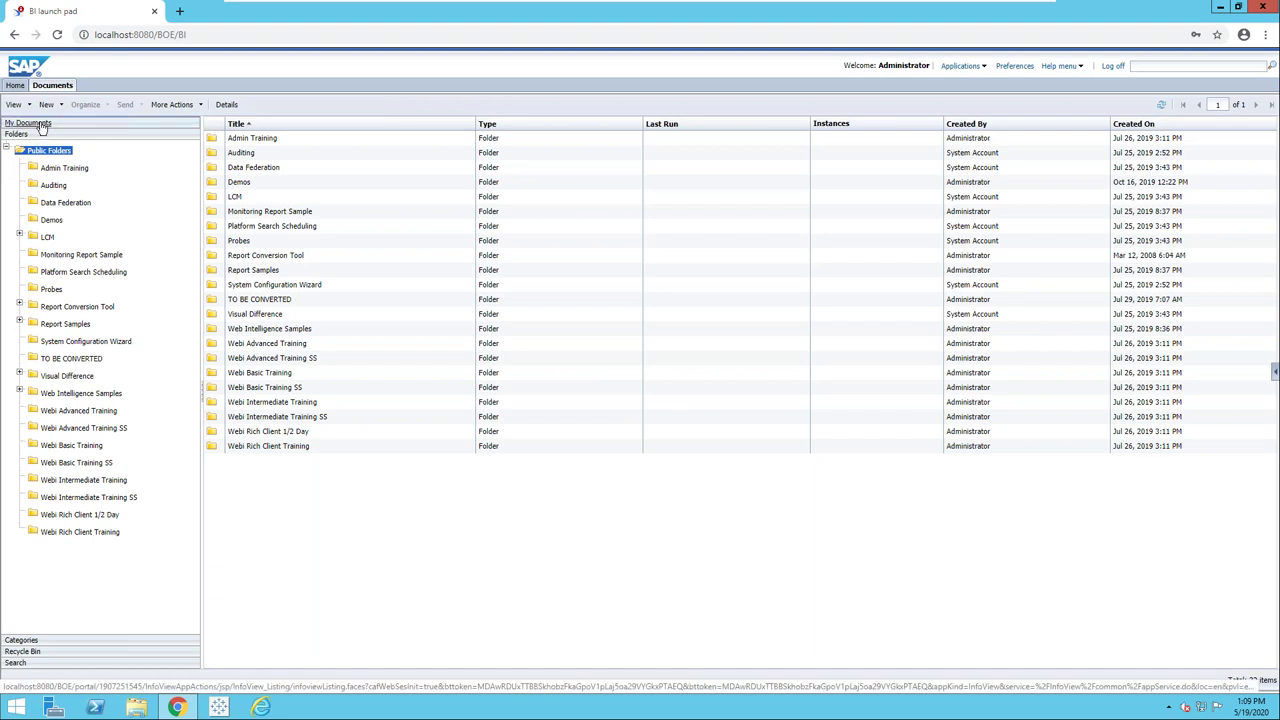
pyautogui.click(30, 123)
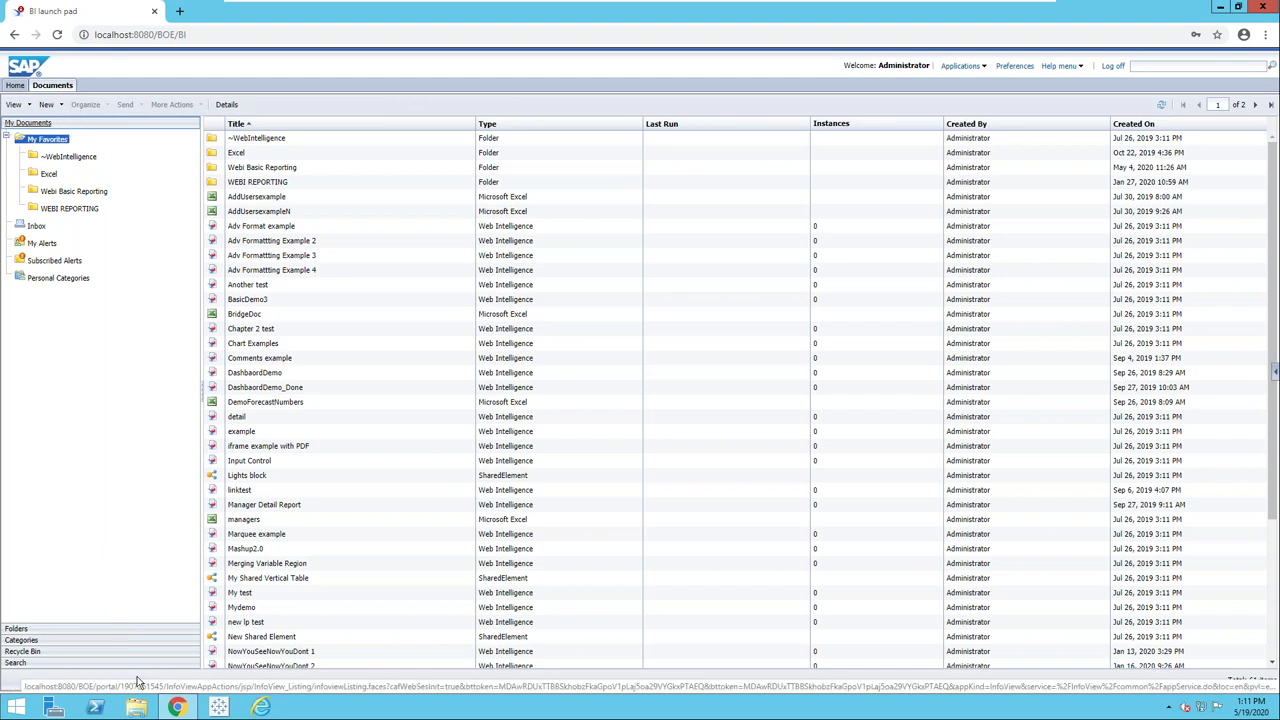
# Navigate File Explorer to the Excel Holder folder on C: to show EFASHION.xlsx
pyautogui.click(141, 712)
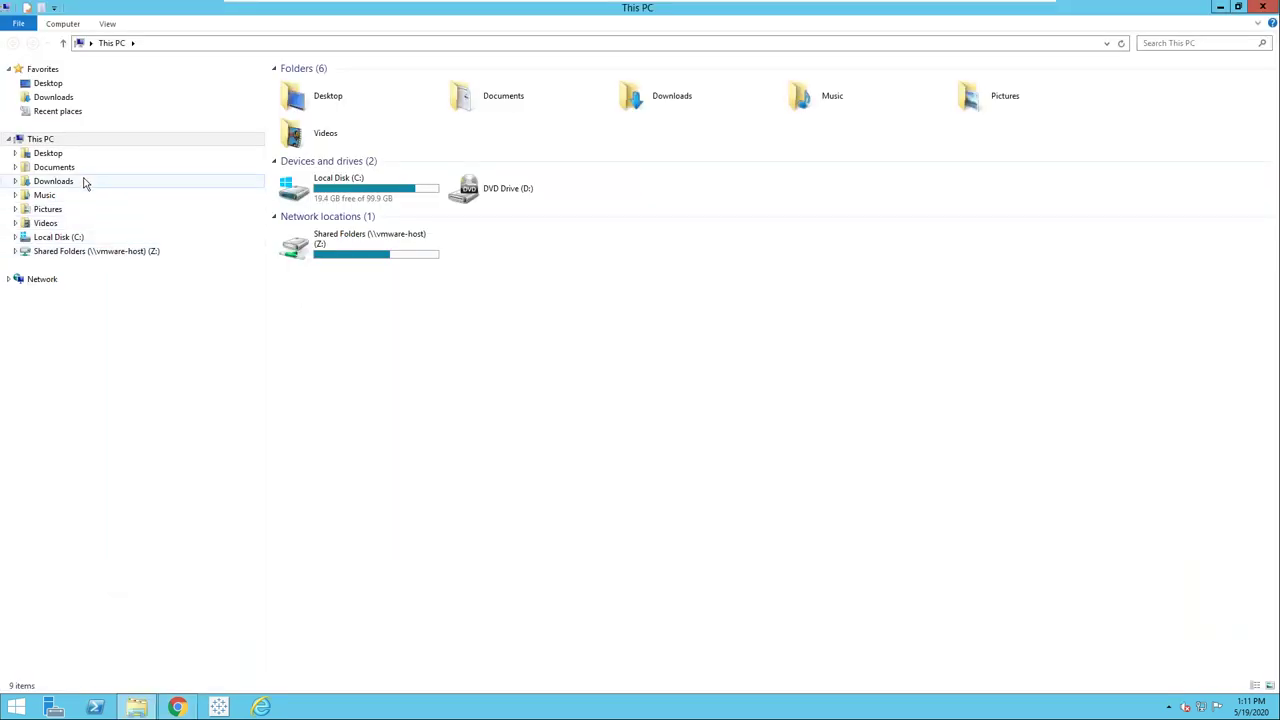
pyautogui.click(81, 238)
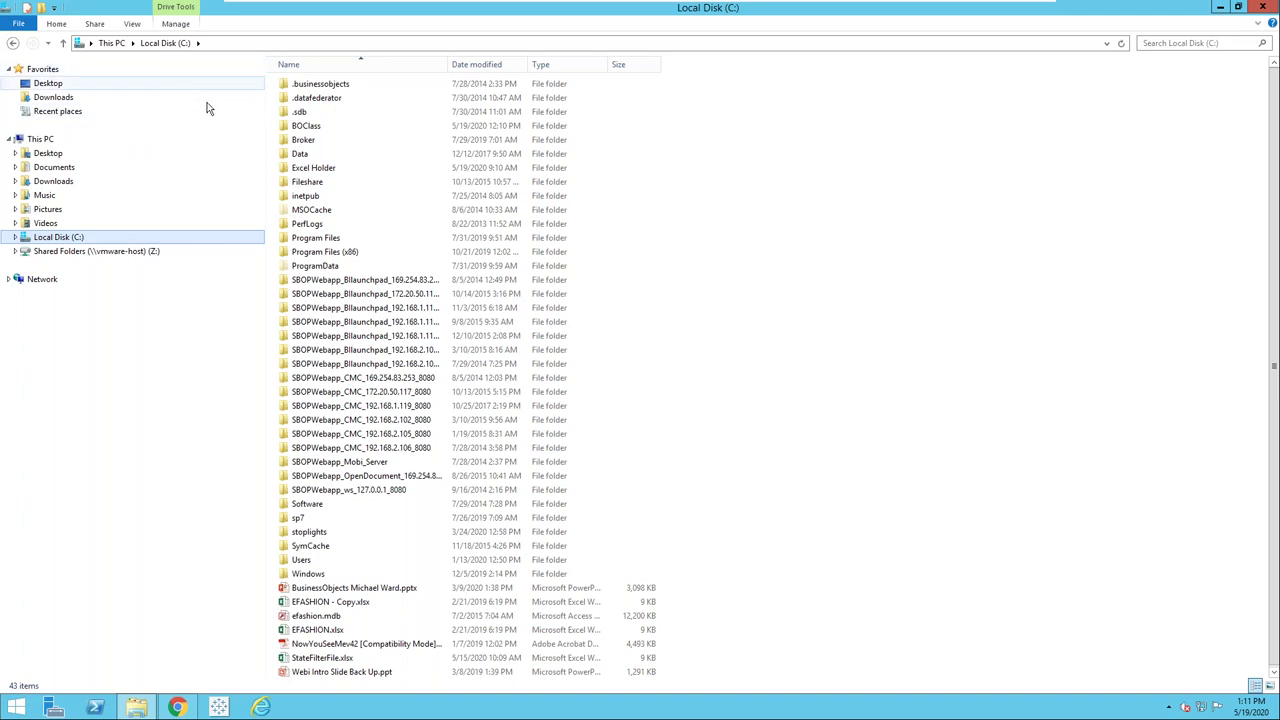
pyautogui.click(330, 174)
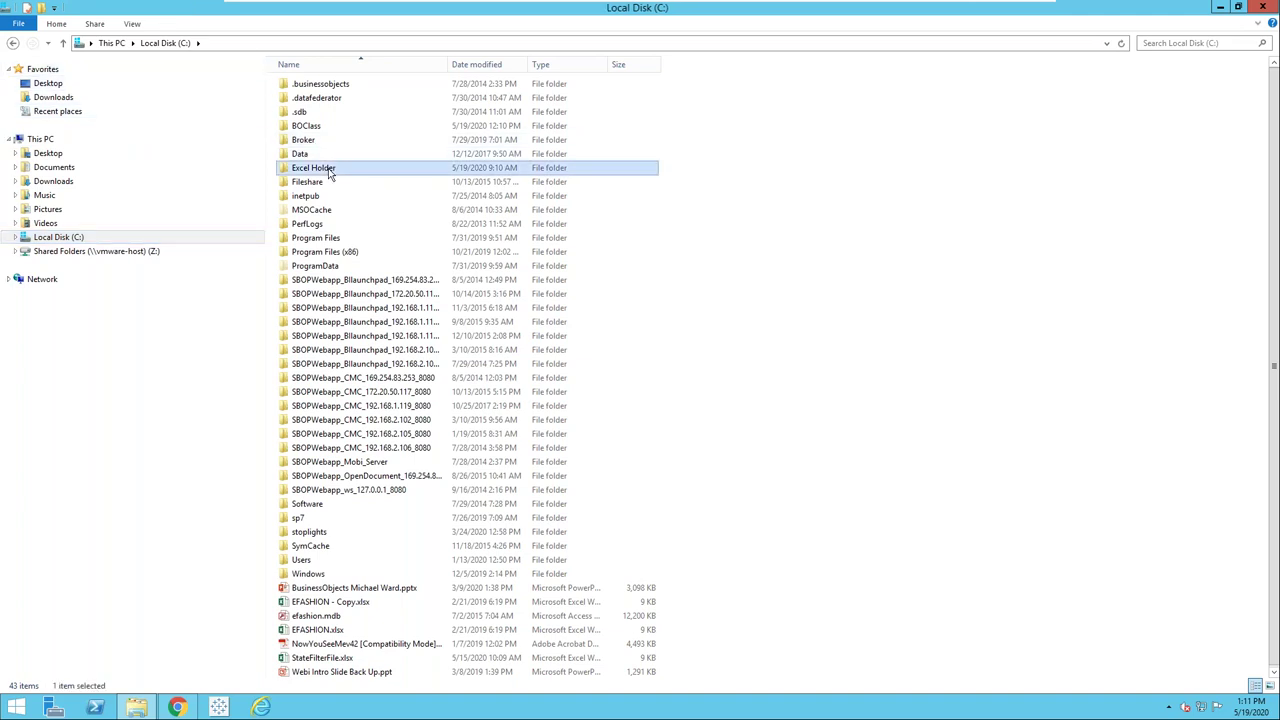
pyautogui.click(328, 170)
pyautogui.doubleClick(325, 168)
pyautogui.click(284, 170)
pyautogui.doubleClick(284, 170)
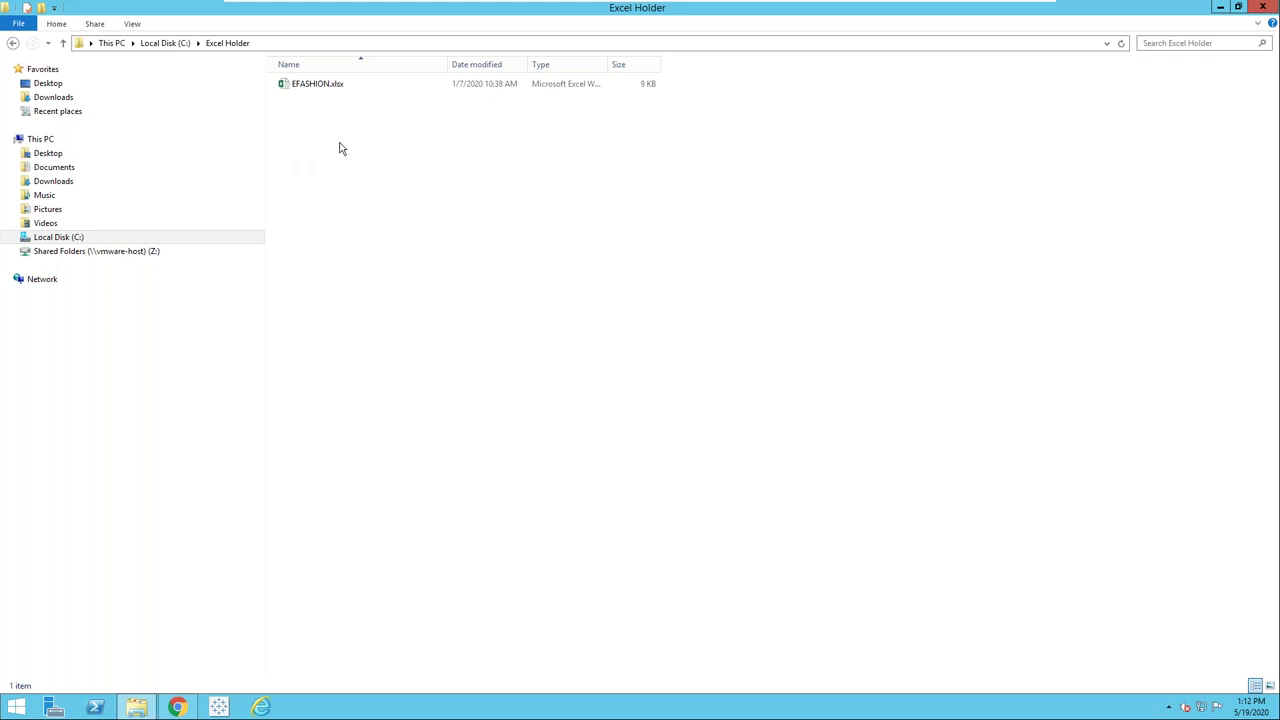
# Delete the EFASHION document from the My Favorites Excel folder using Organize > Delete
pyautogui.click(180, 707)
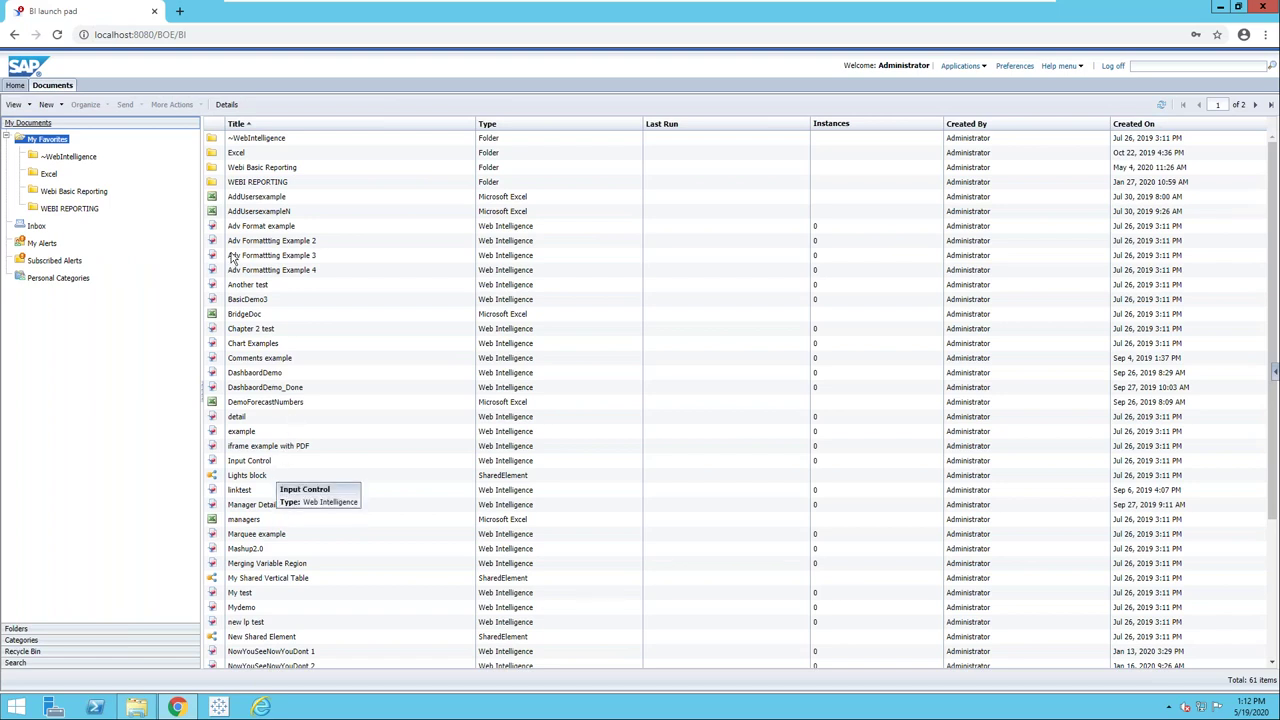
pyautogui.click(55, 174)
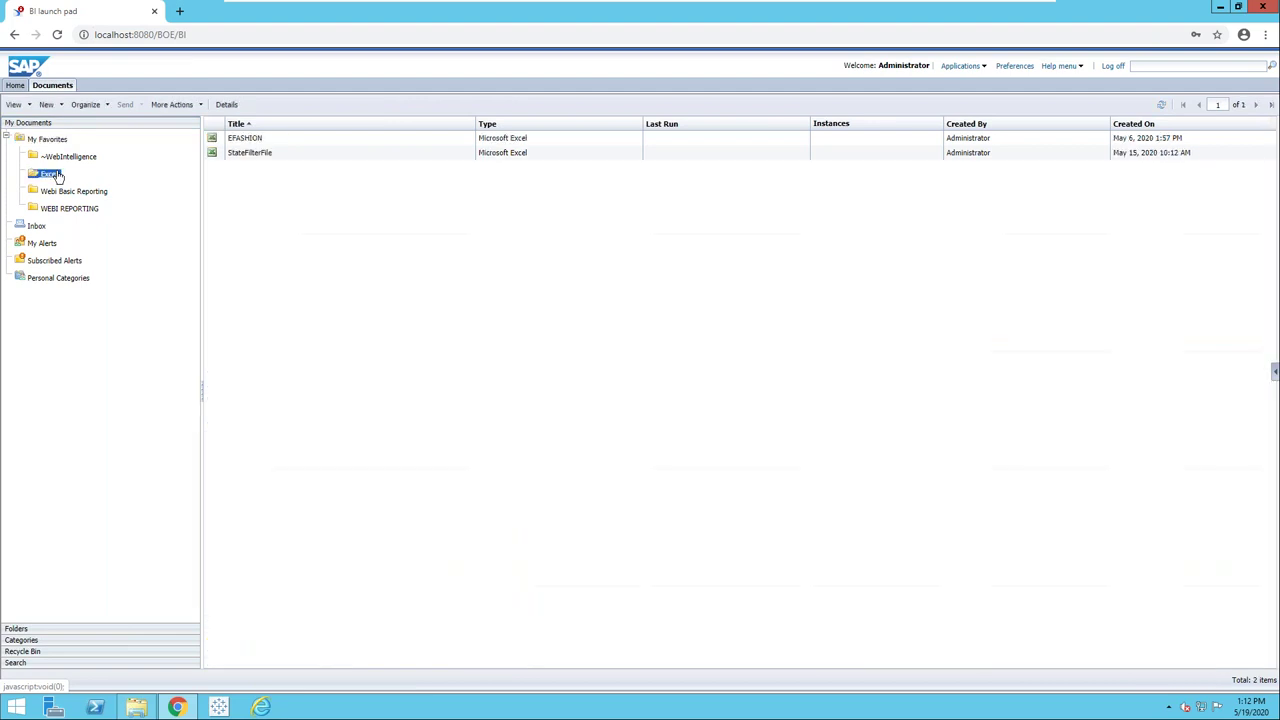
pyautogui.click(245, 139)
pyautogui.rightClick(246, 140)
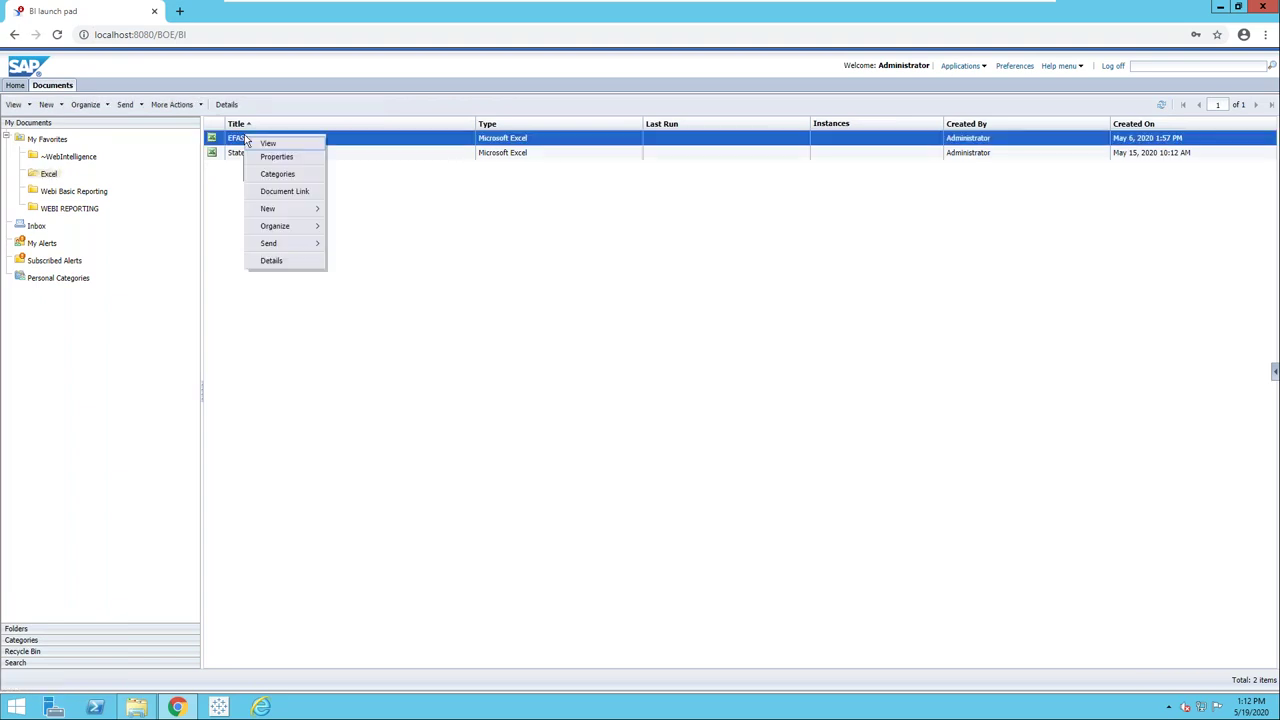
pyautogui.moveTo(276, 228)
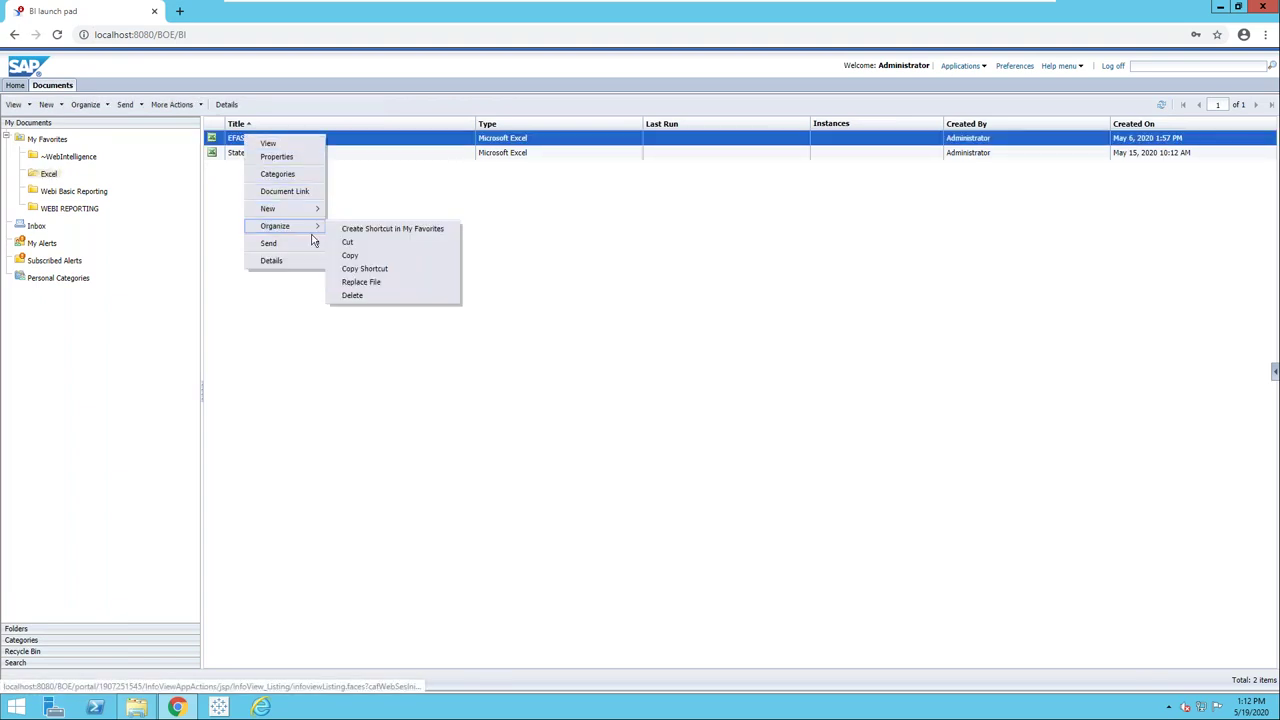
pyautogui.click(352, 295)
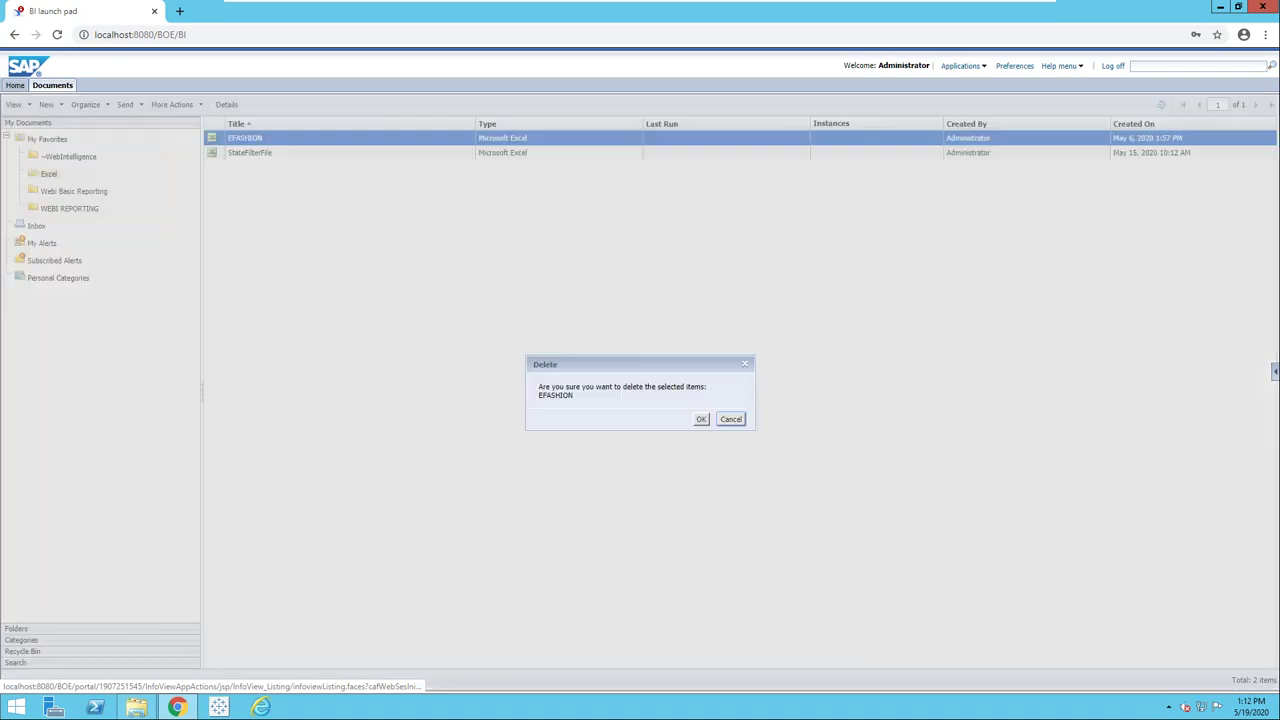
pyautogui.click(704, 419)
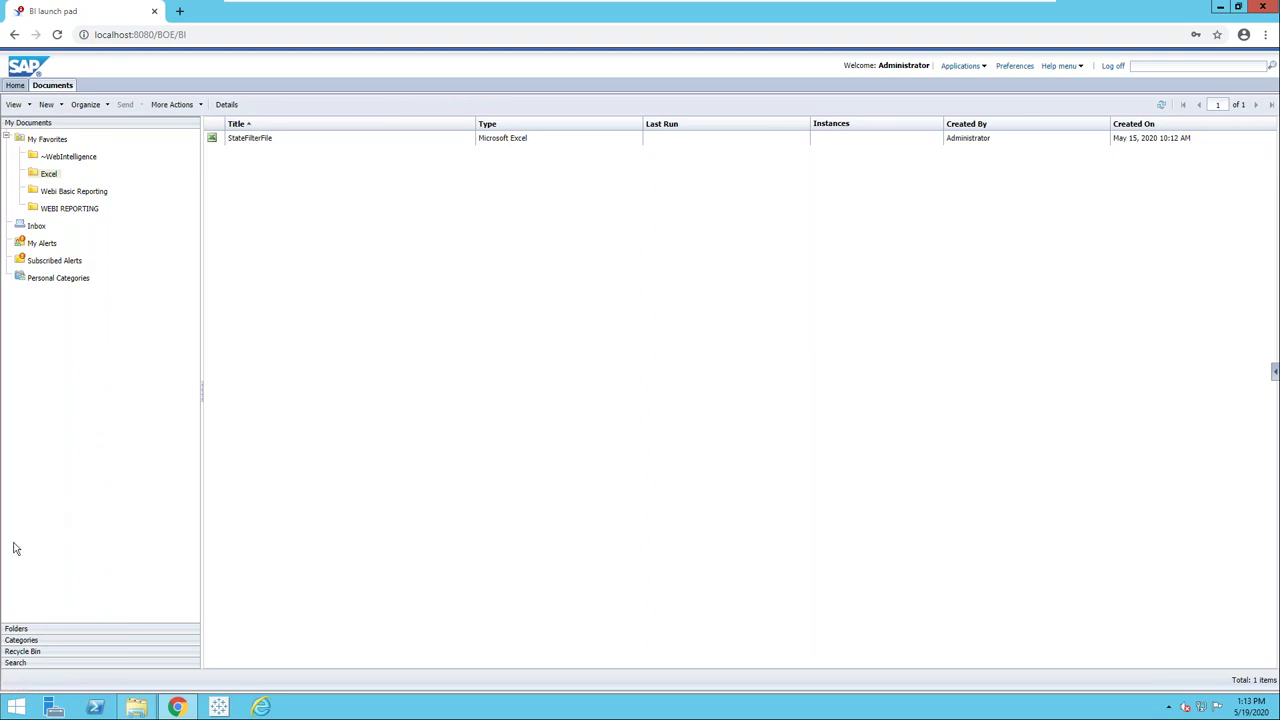
pyautogui.click(17, 630)
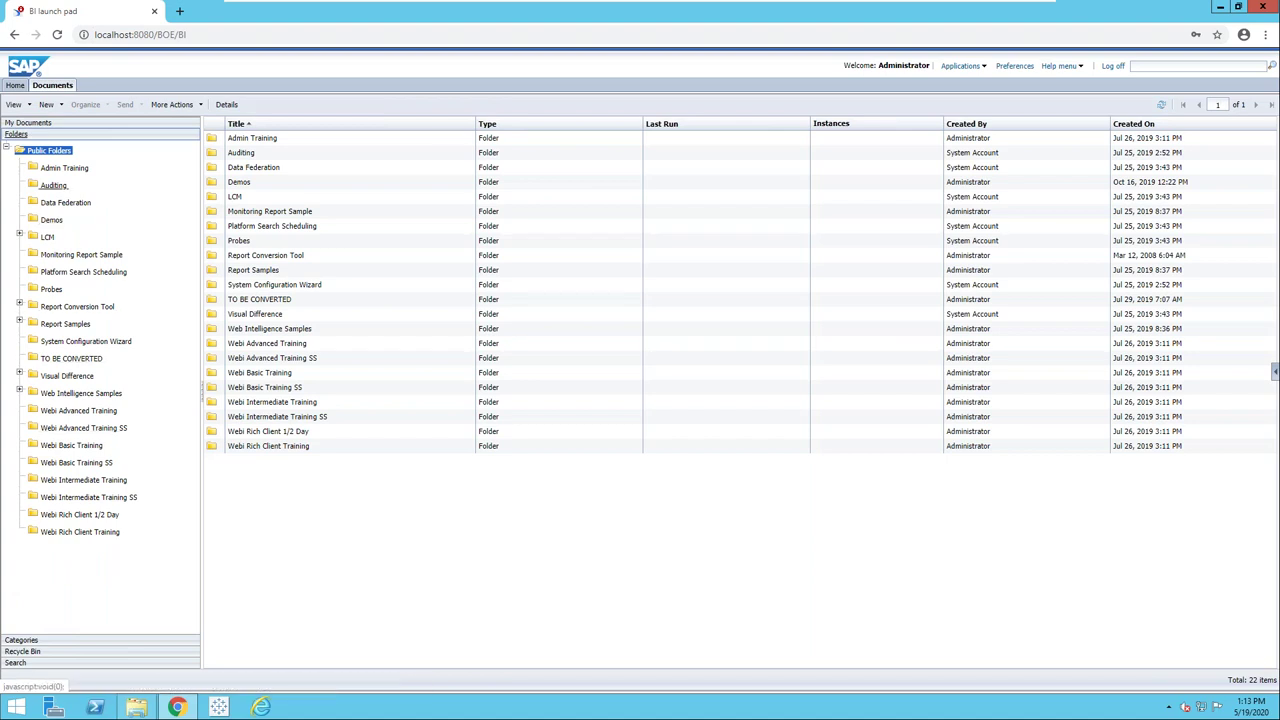
pyautogui.click(42, 124)
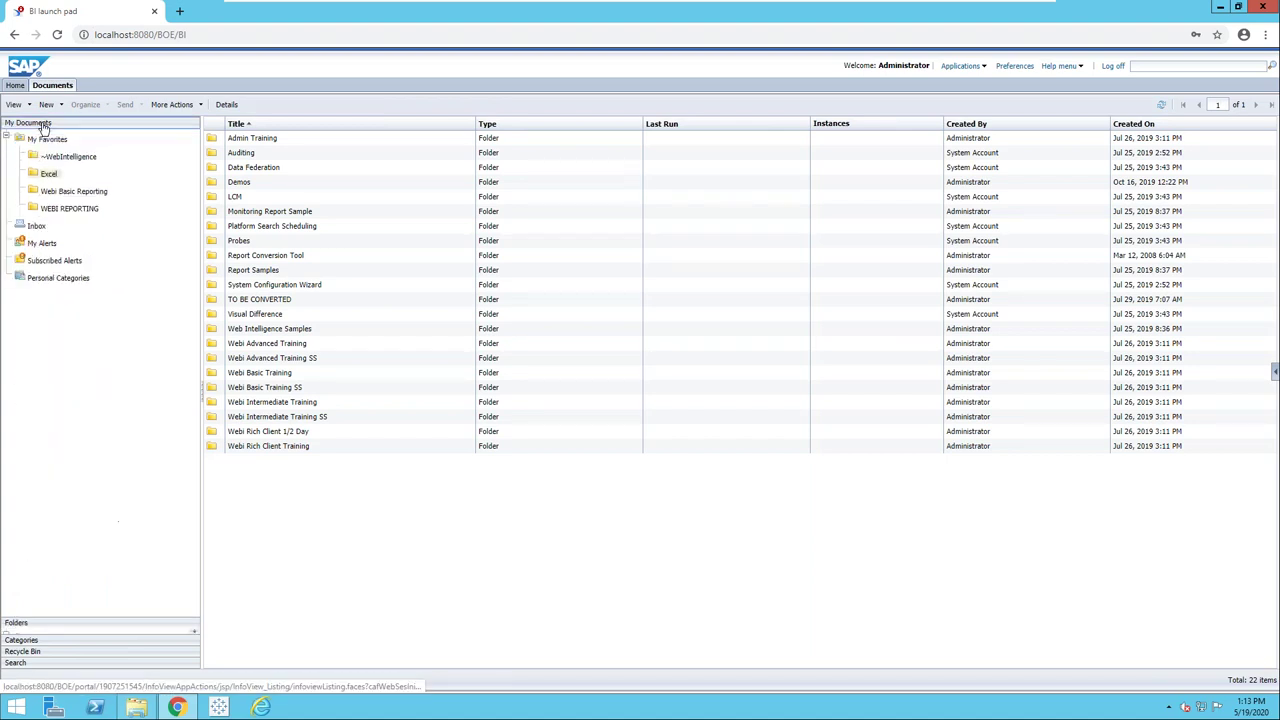
pyautogui.click(48, 173)
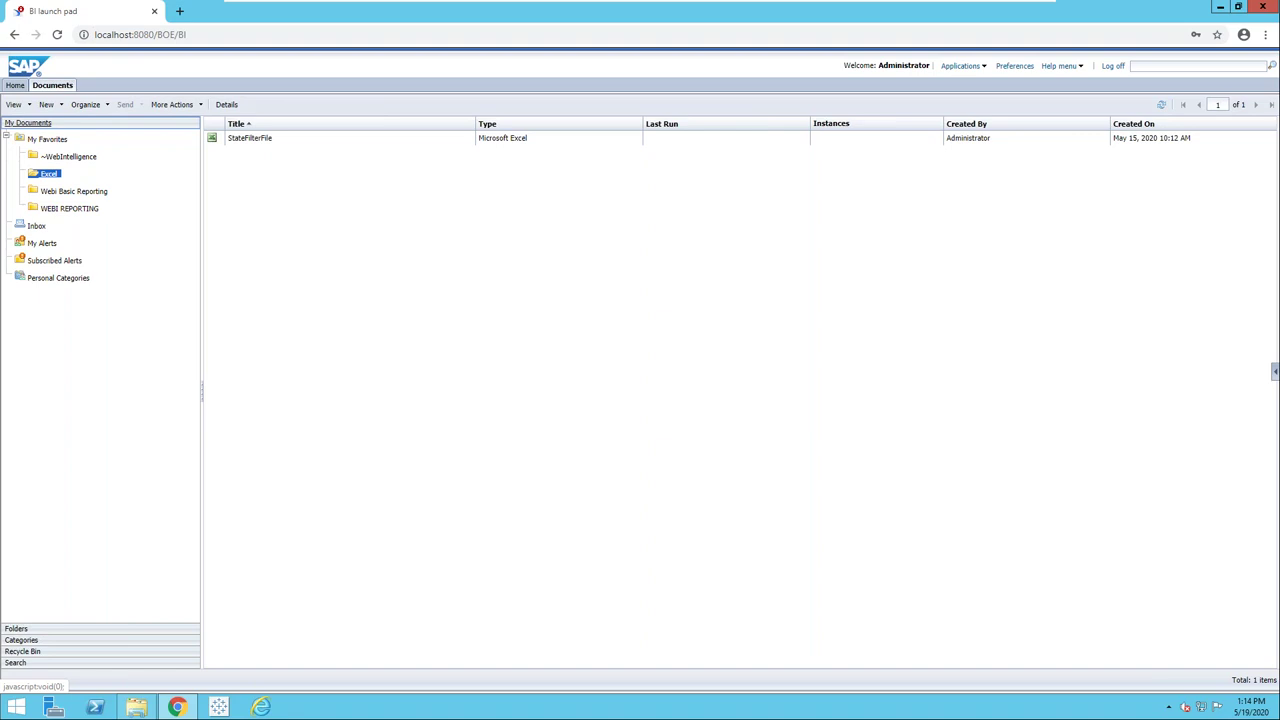
# Select the Excel favorites folder and show the New item types list
pyautogui.click(48, 174)
pyautogui.click(59, 106)
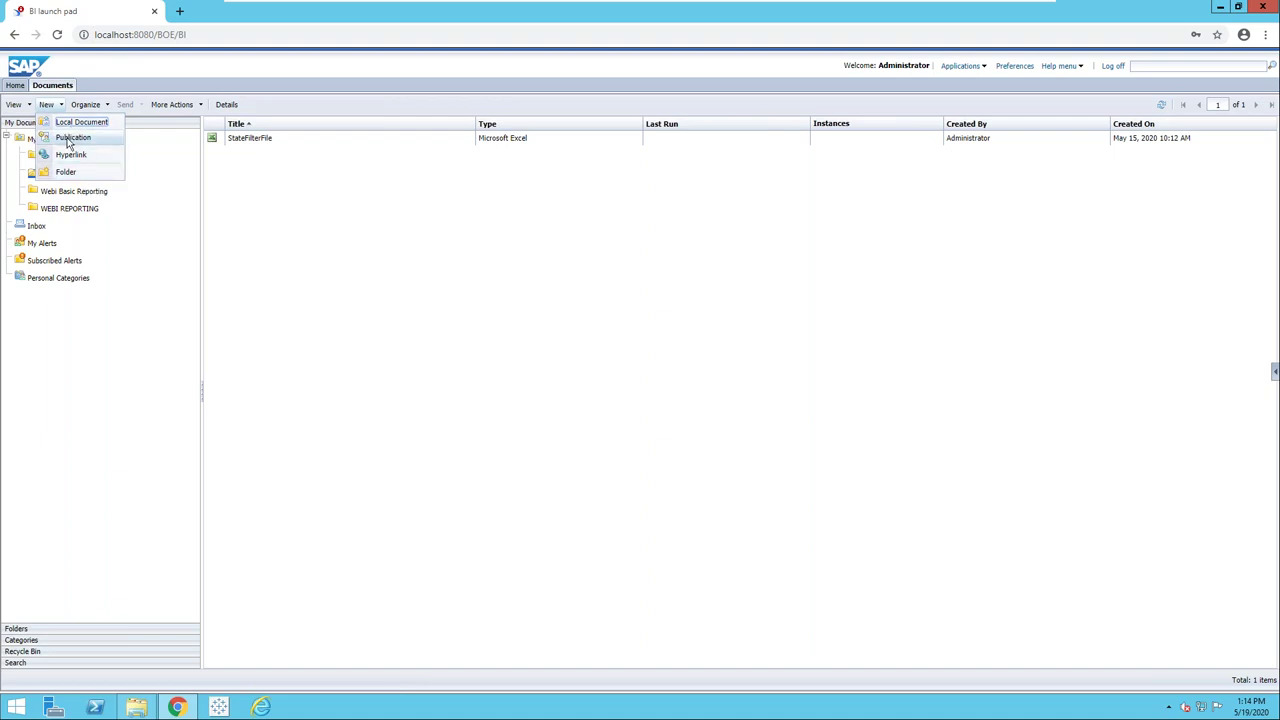
# Upload EFASHION.xlsx from Excel Holder as a local document into the Excel folder
pyautogui.click(75, 124)
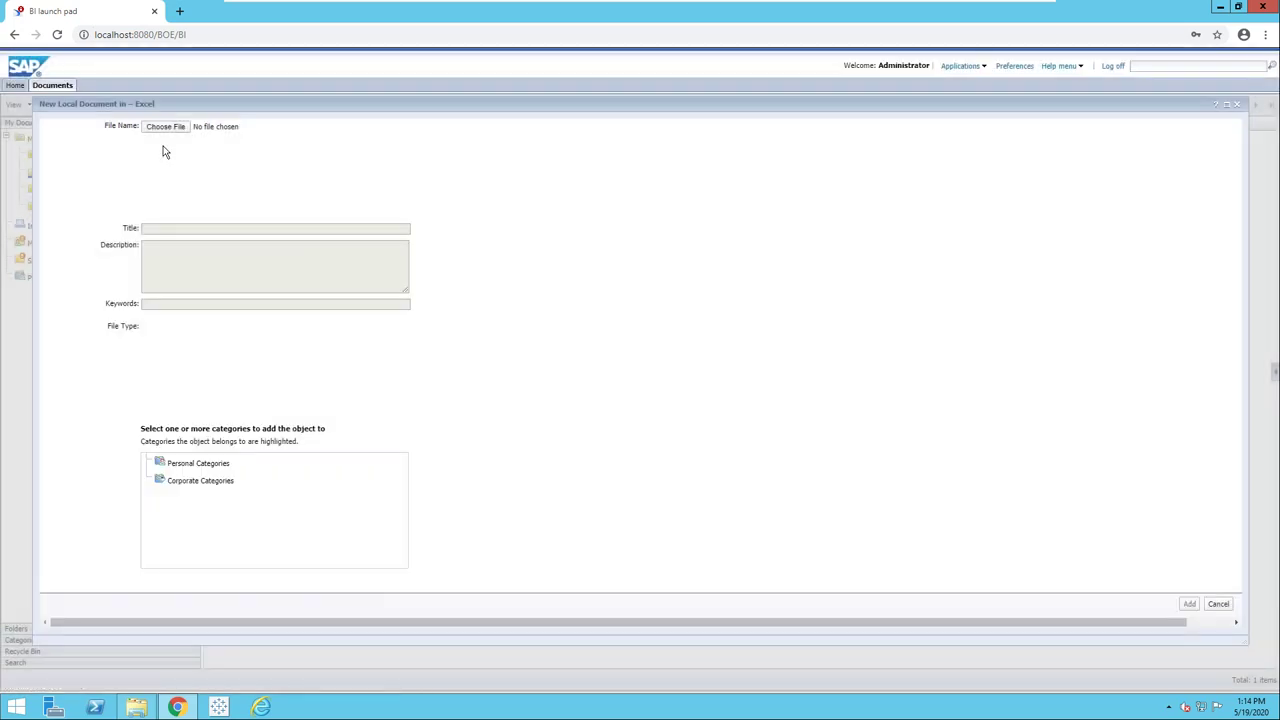
pyautogui.click(166, 128)
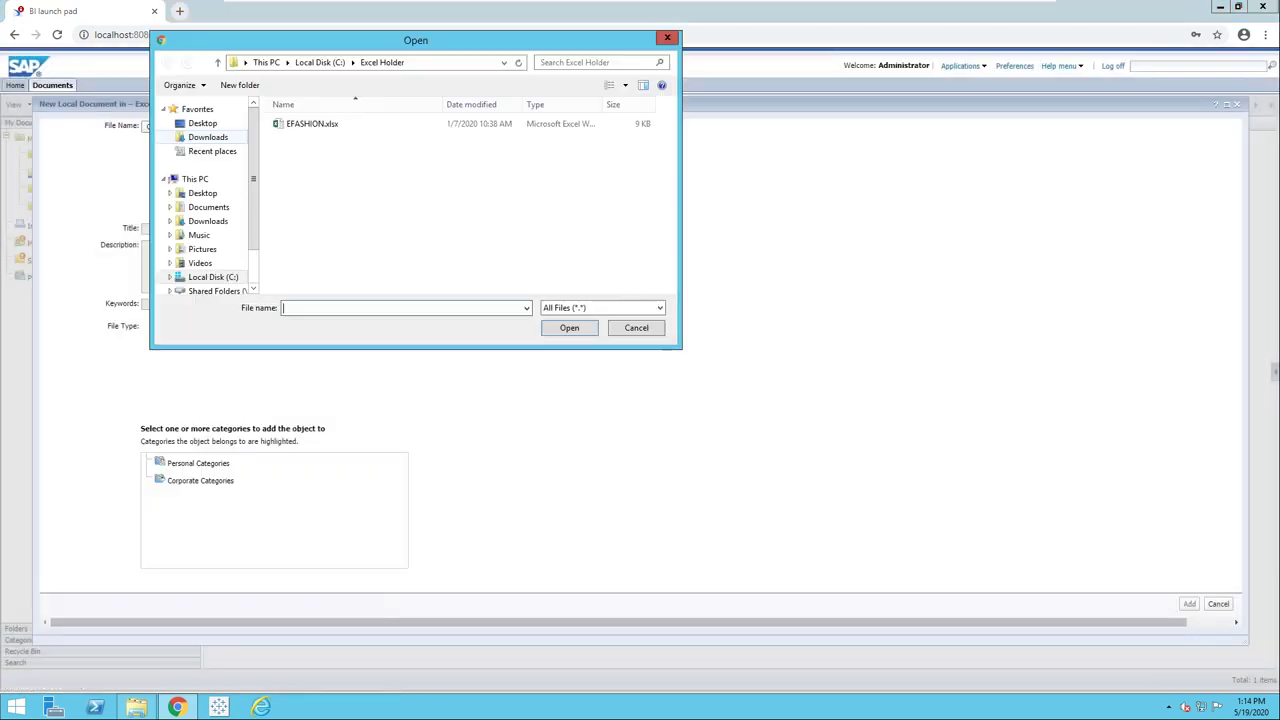
pyautogui.click(307, 128)
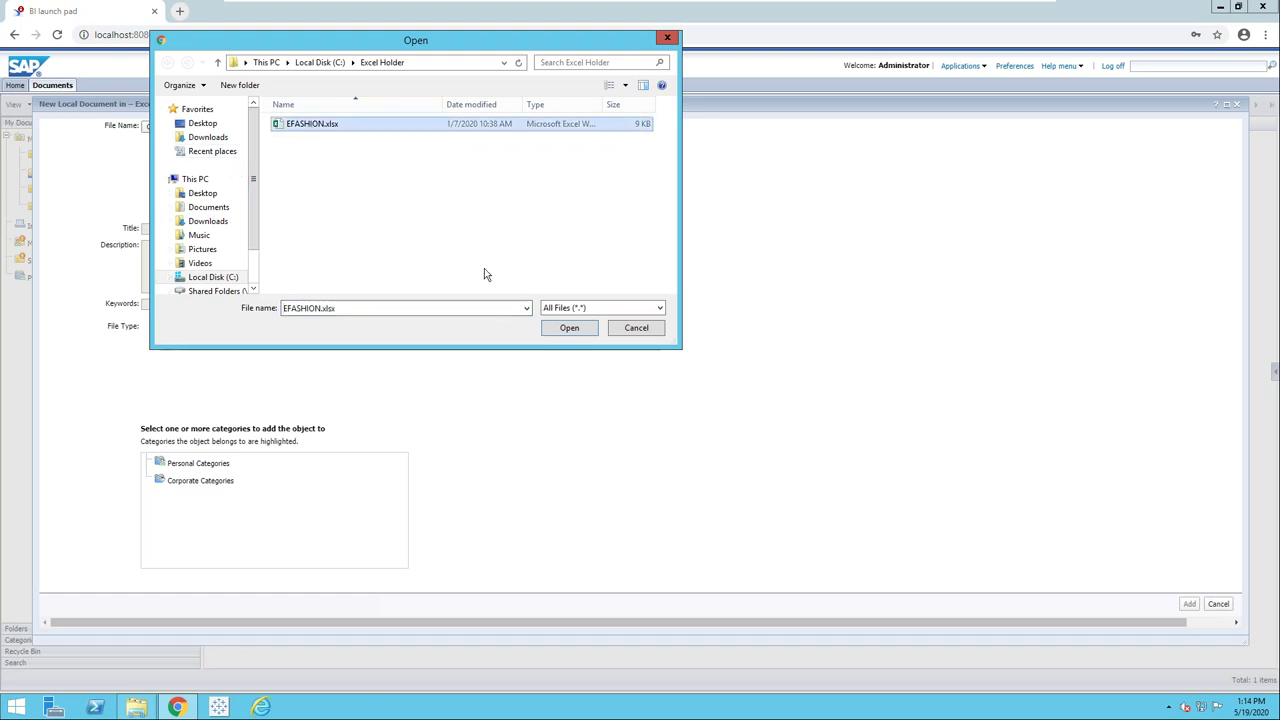
pyautogui.click(552, 331)
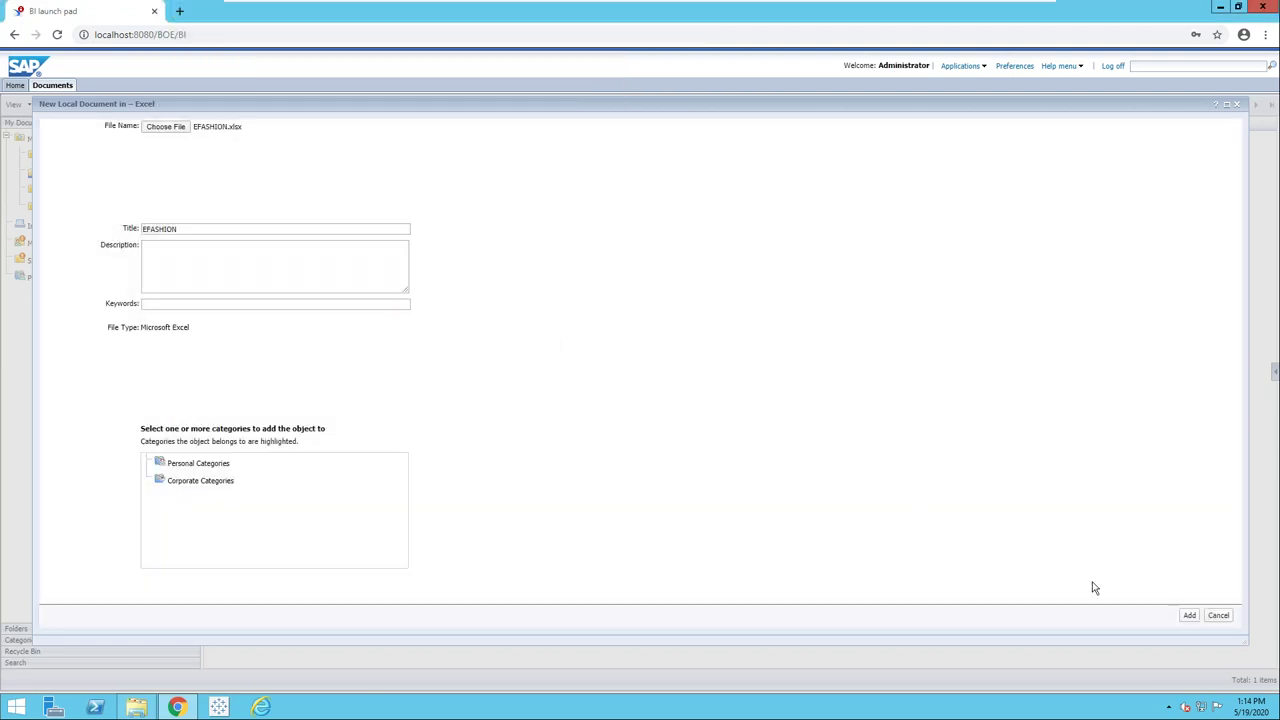
pyautogui.click(1190, 615)
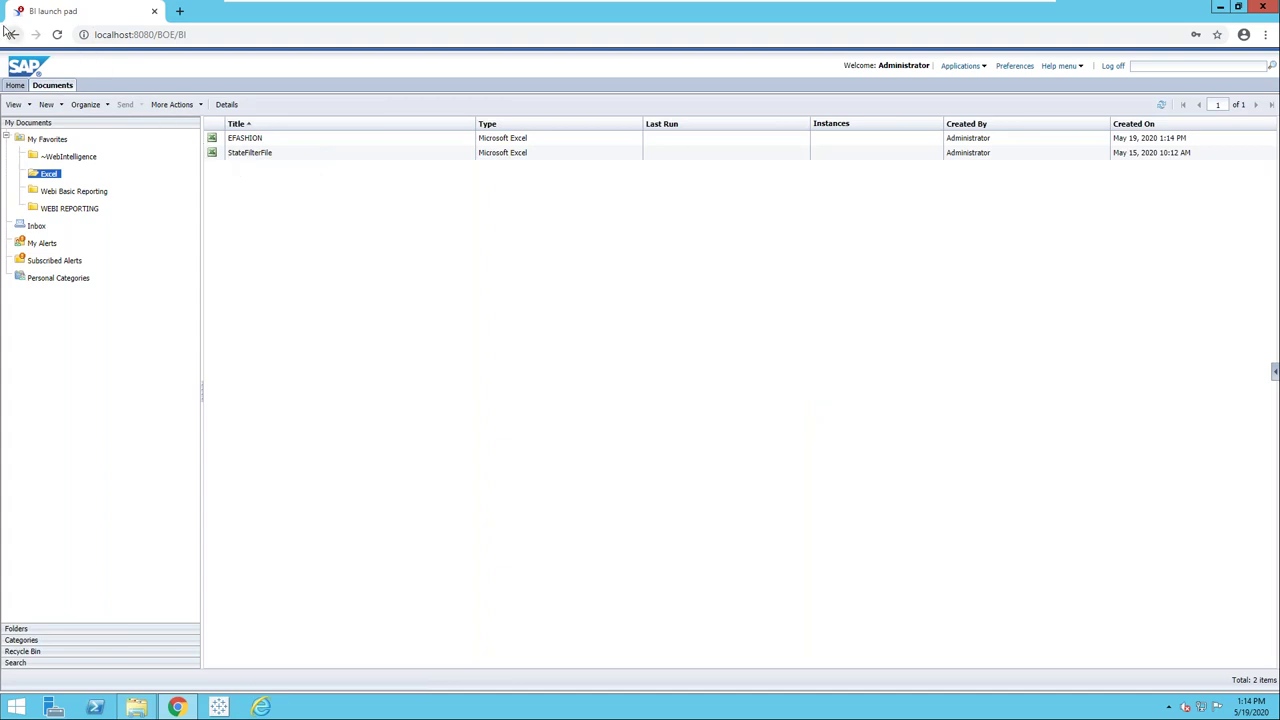
pyautogui.moveTo(168, 7)
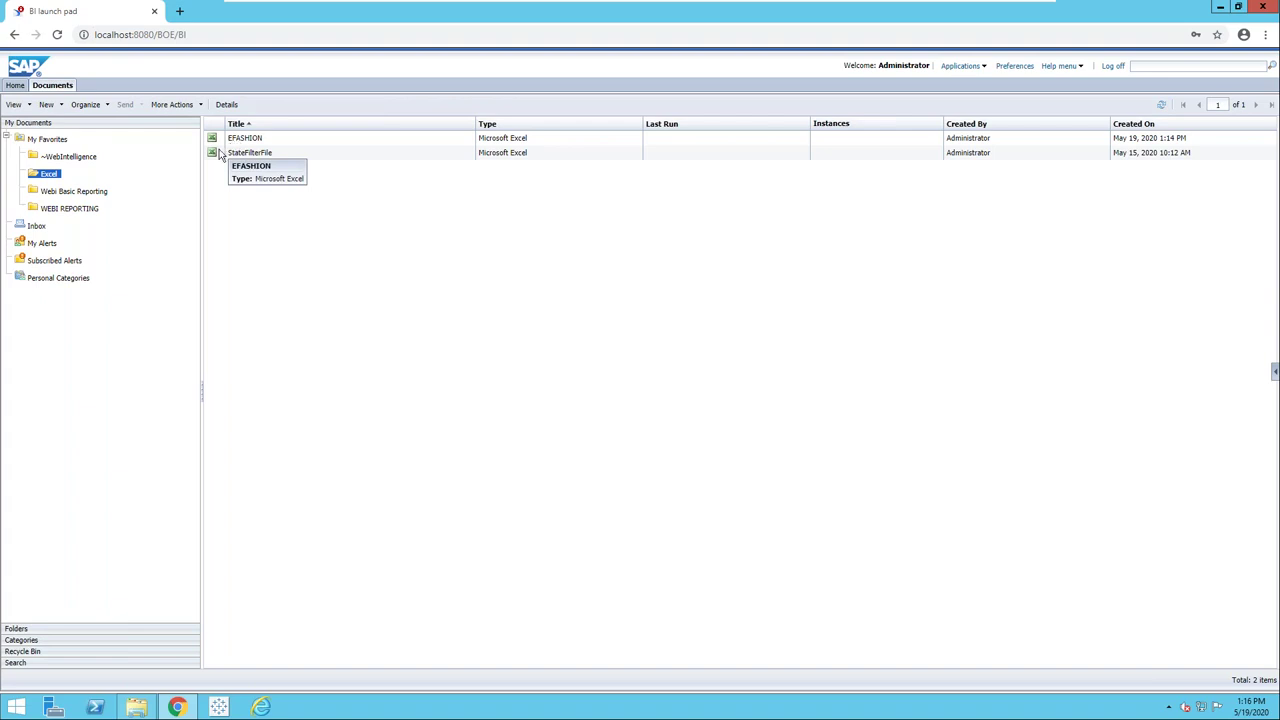
# Go back to the Home page and launch the Web Intelligence application
pyautogui.click(16, 88)
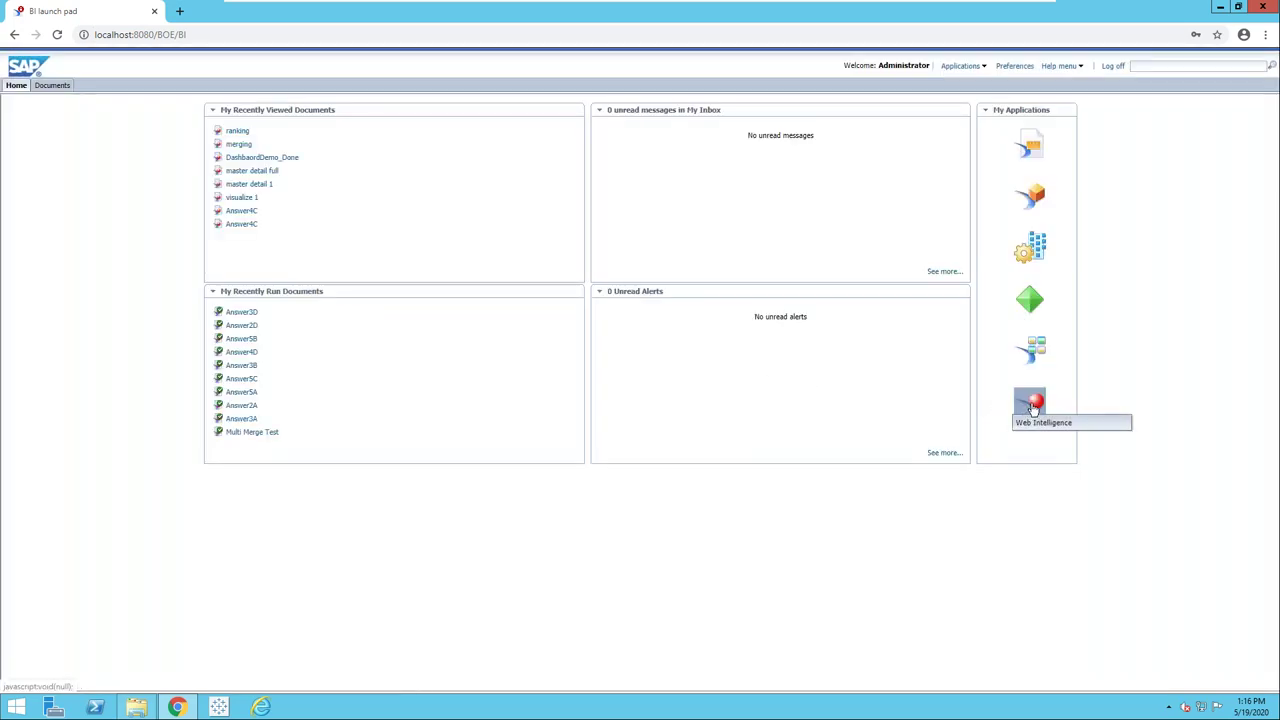
pyautogui.click(1033, 407)
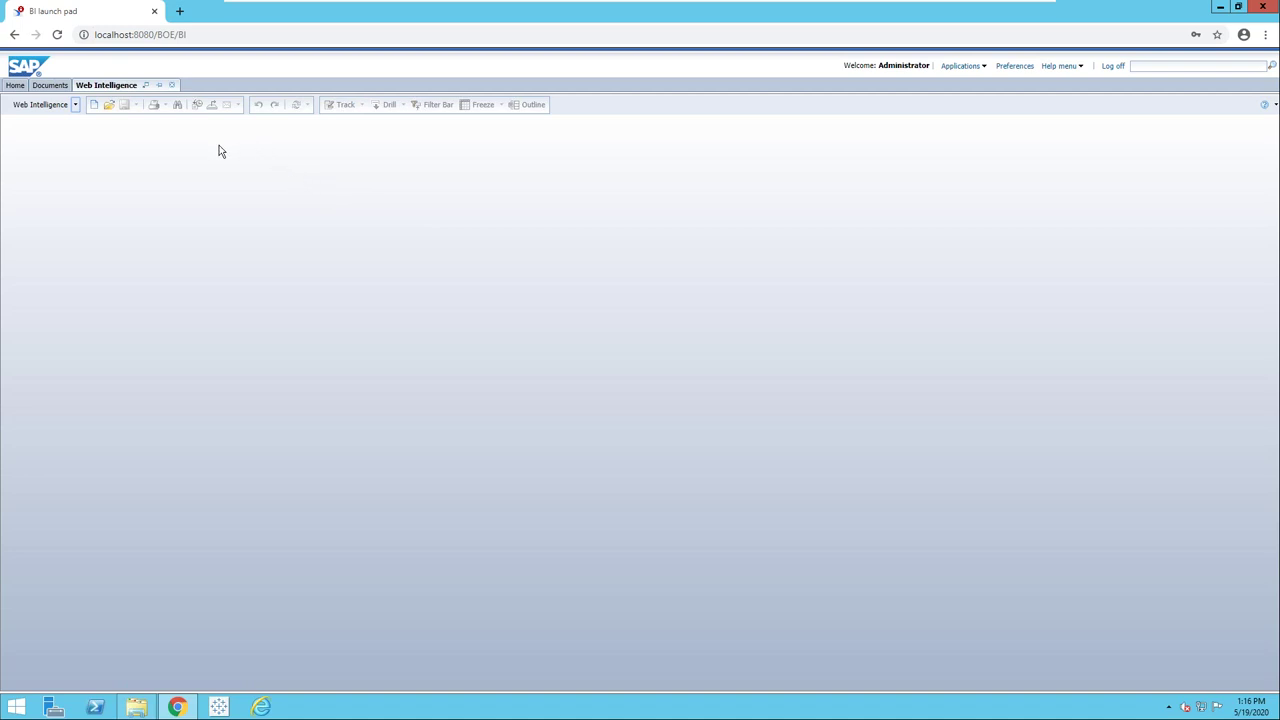
# Start a new Webi document, compare data sources, choose Excel, then return to the Documents tab
pyautogui.click(94, 105)
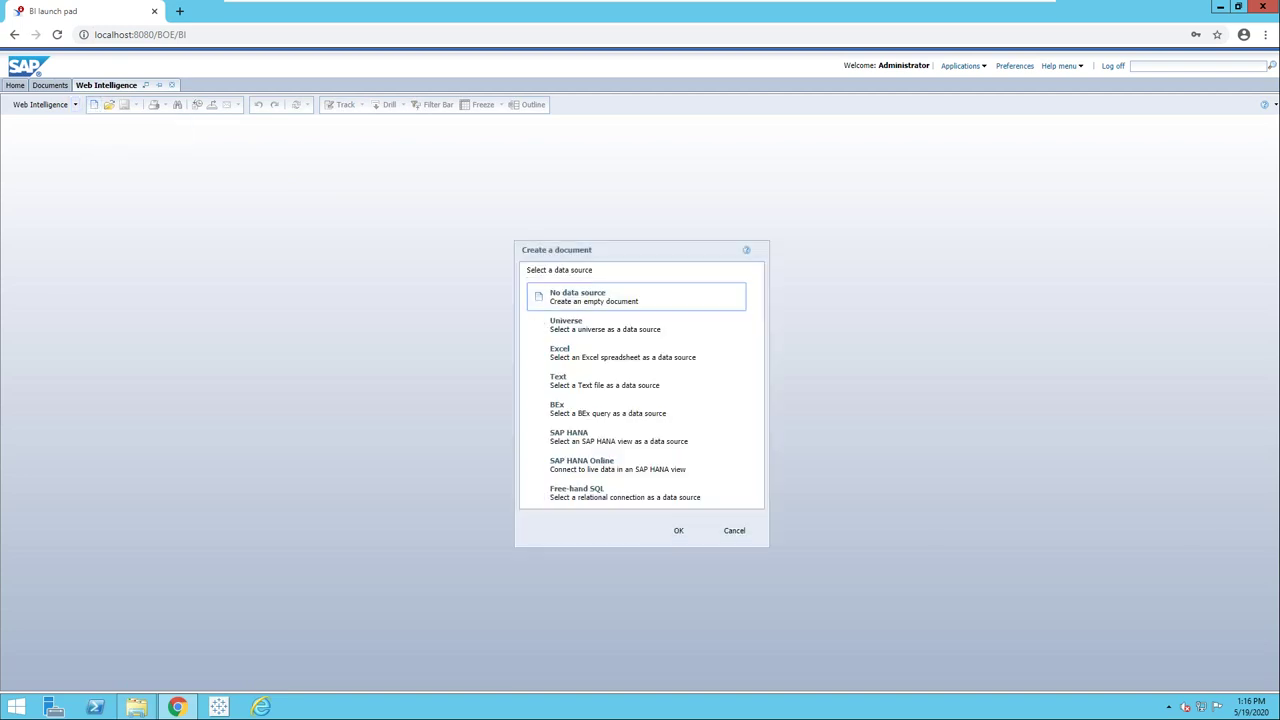
pyautogui.moveTo(546, 250); pyautogui.dragTo(533, 170)
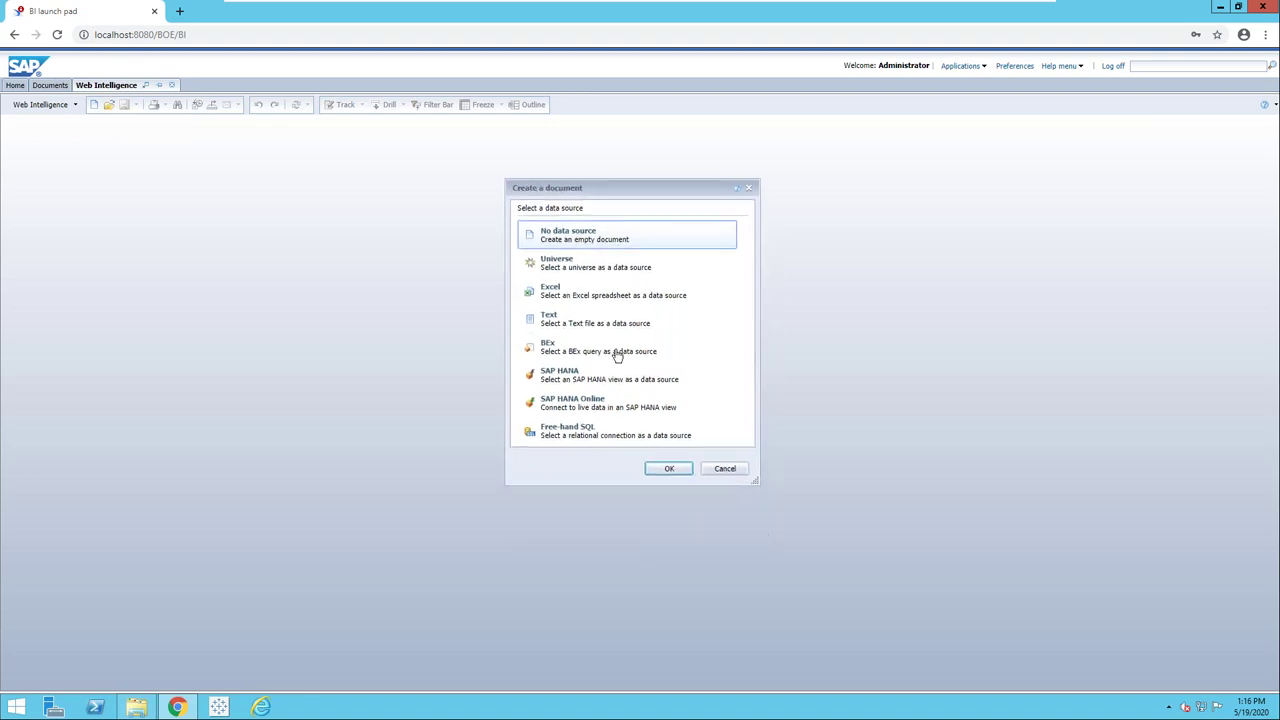
pyautogui.moveTo(753, 481); pyautogui.dragTo(763, 496)
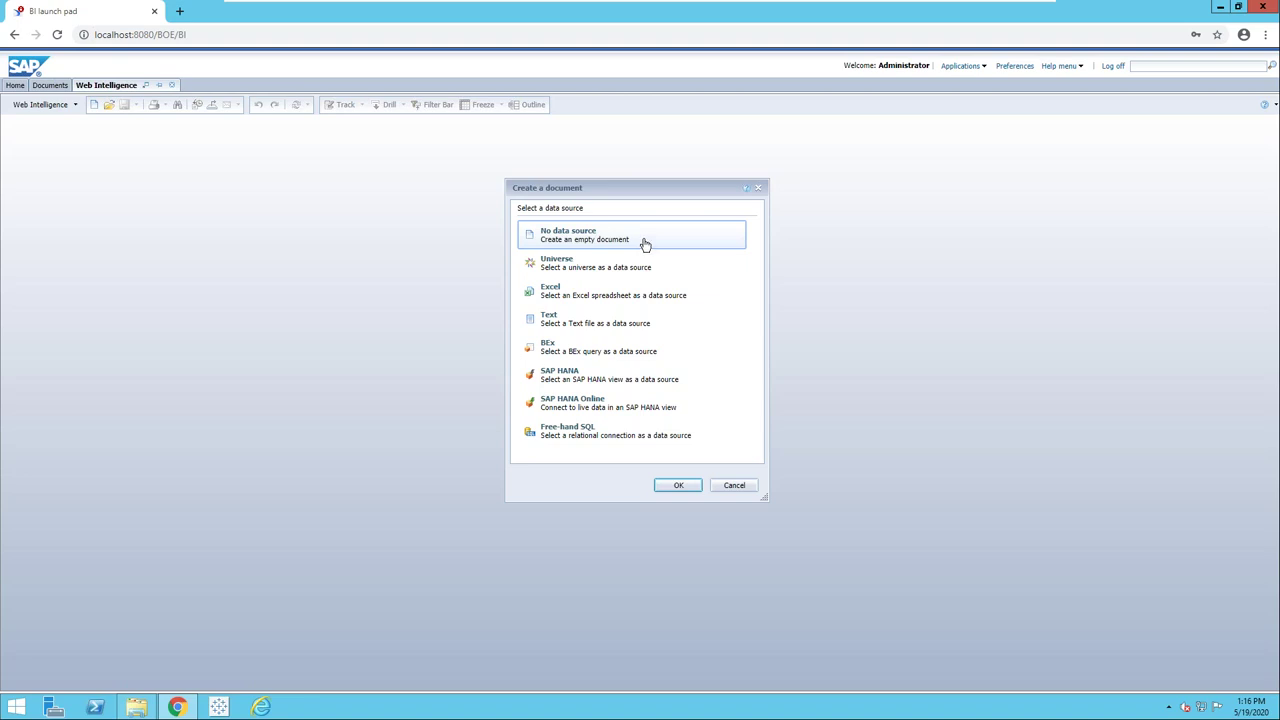
pyautogui.click(624, 268)
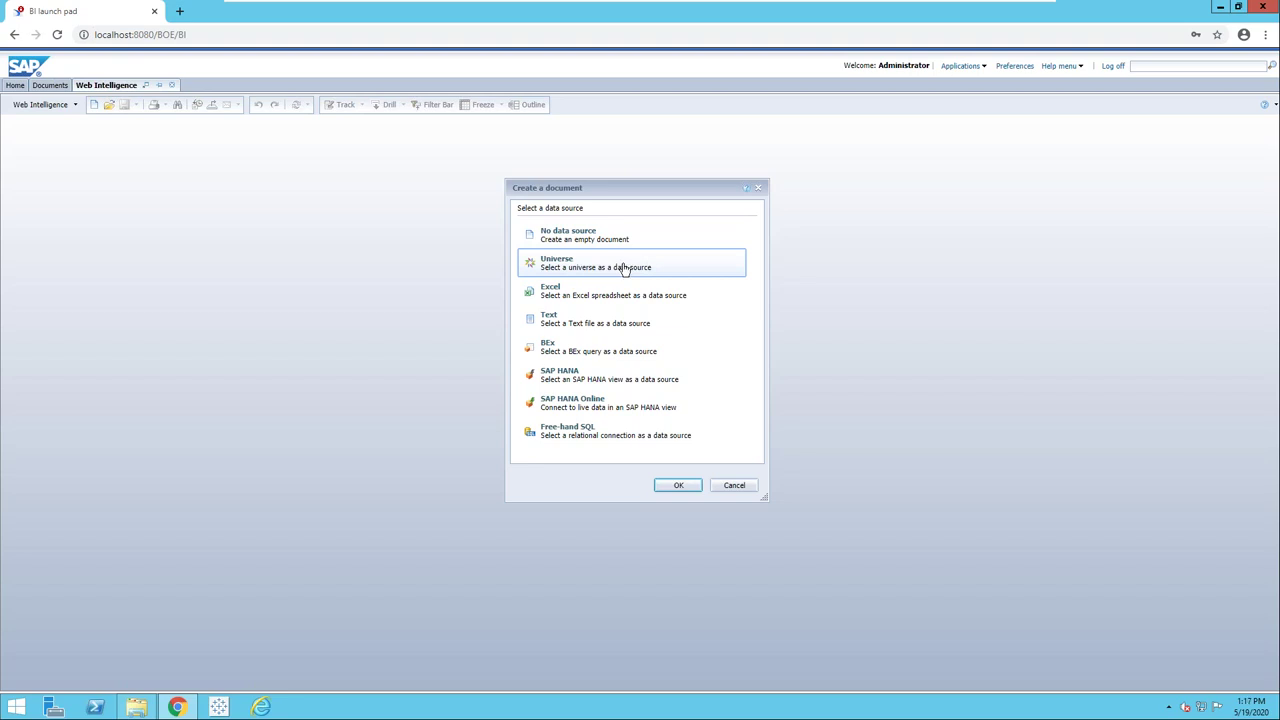
pyautogui.click(607, 298)
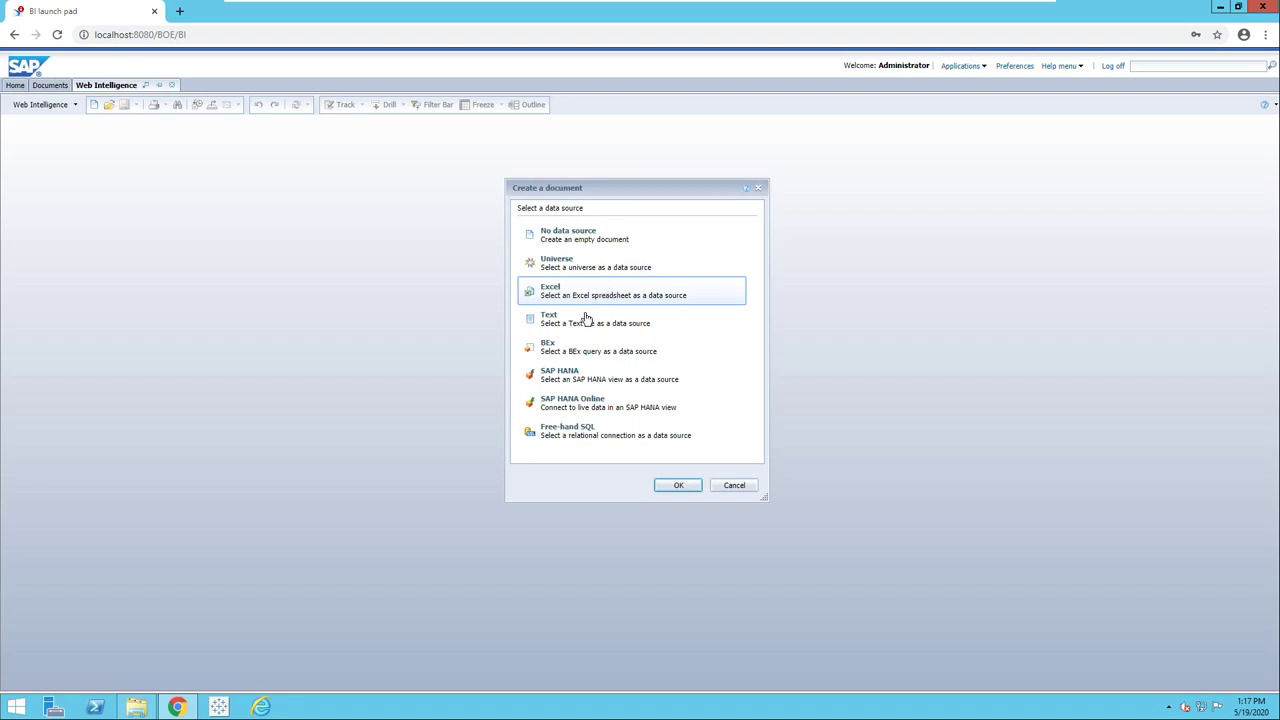
pyautogui.click(584, 320)
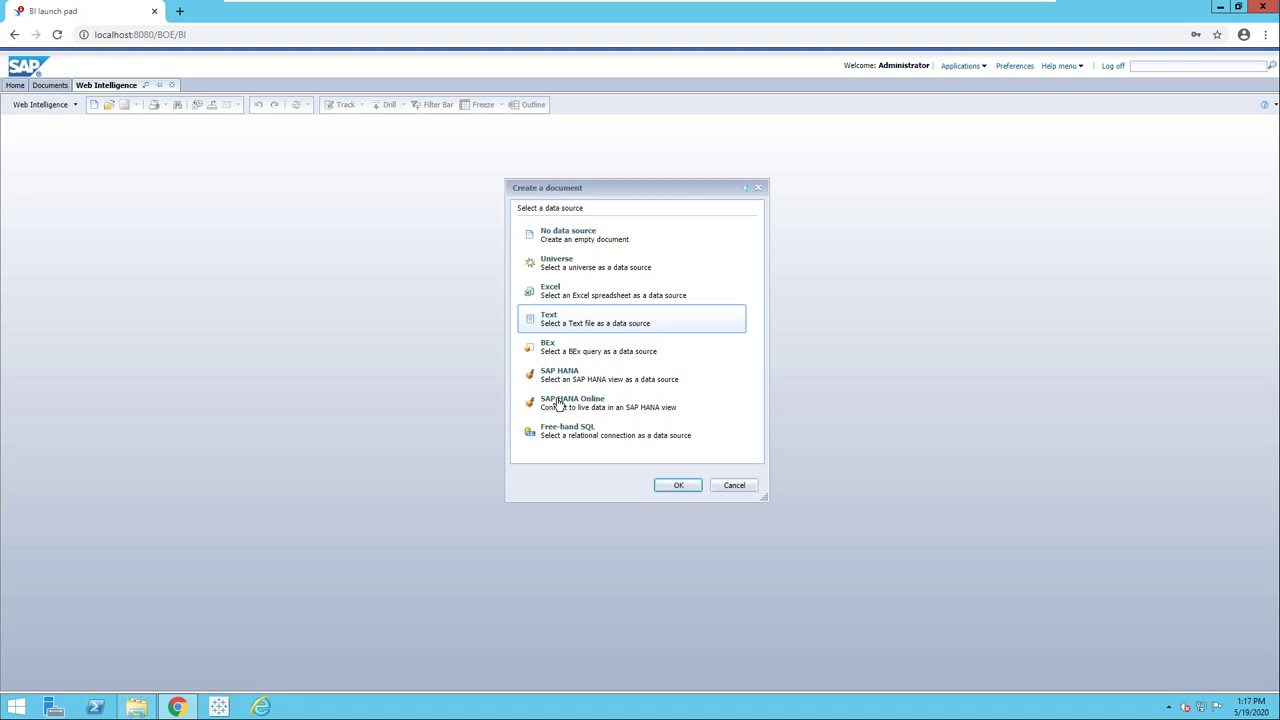
pyautogui.click(614, 298)
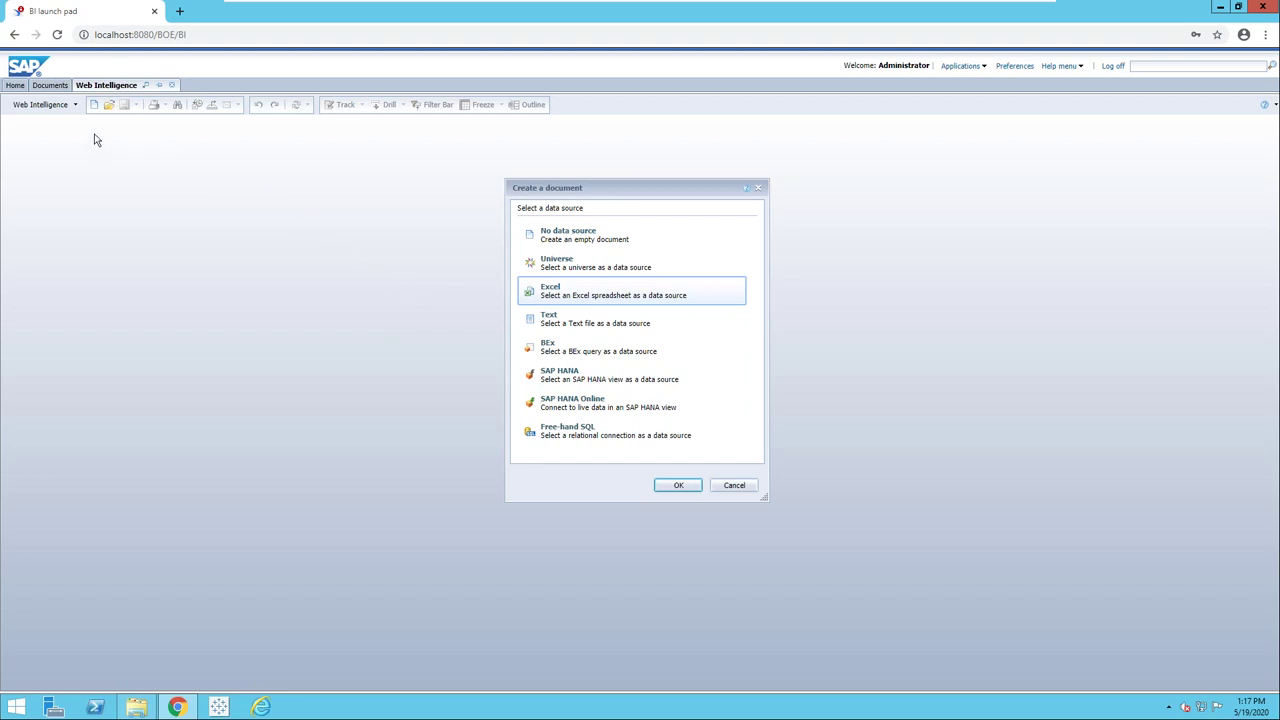
pyautogui.click(62, 87)
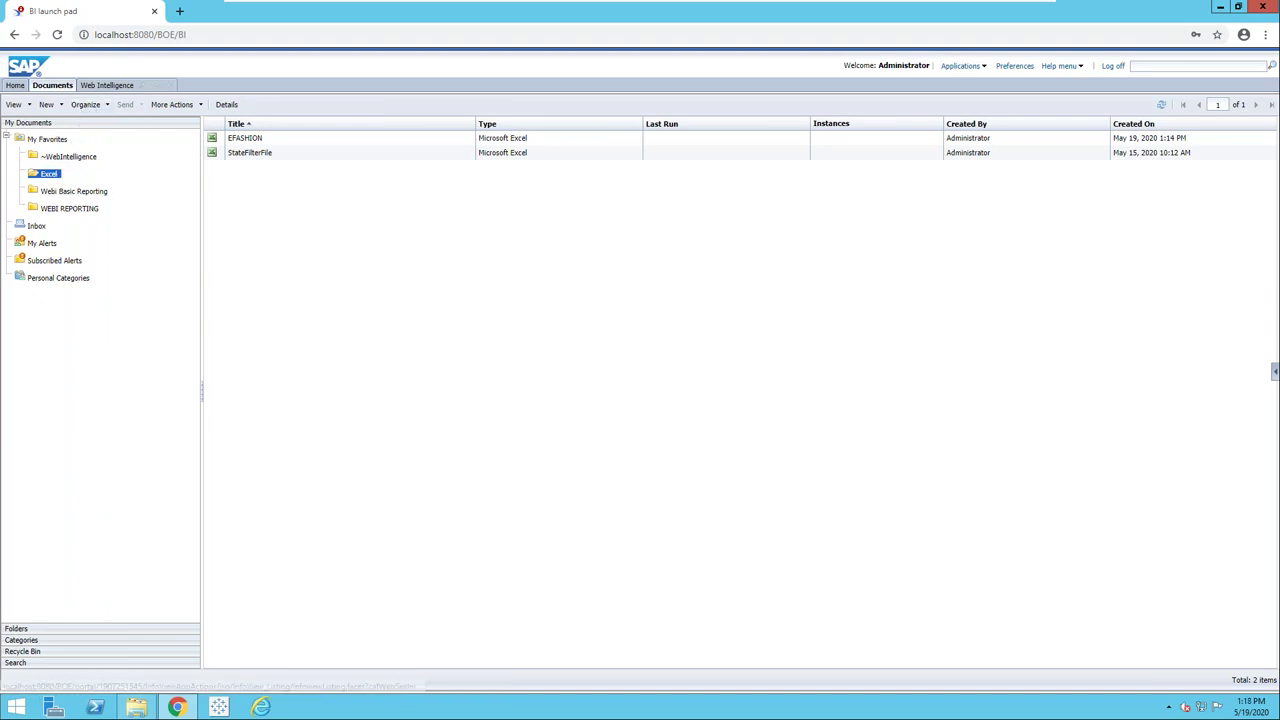
# Return to the new Web Intelligence document and confirm Excel as its data source
pyautogui.click(101, 87)
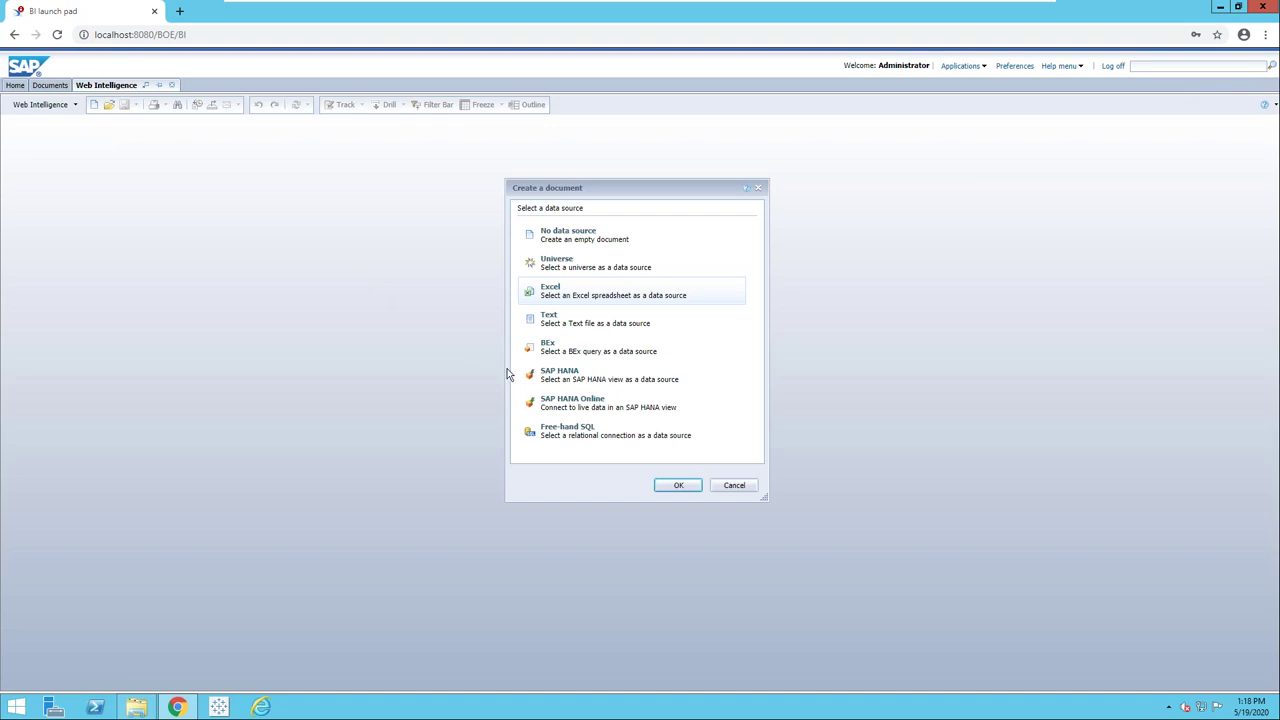
pyautogui.click(676, 486)
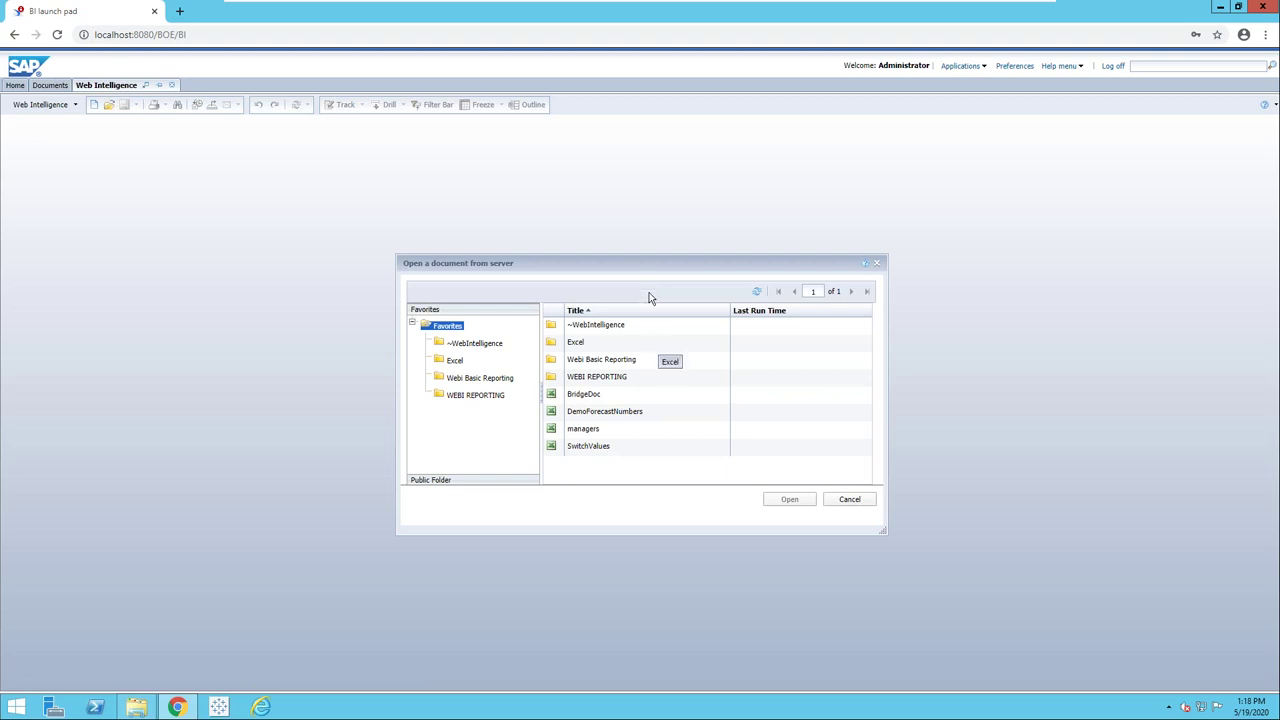
# Browse the Favorites folders and open the EFASHION workbook from the Excel folder
pyautogui.moveTo(629, 256); pyautogui.dragTo(619, 221)
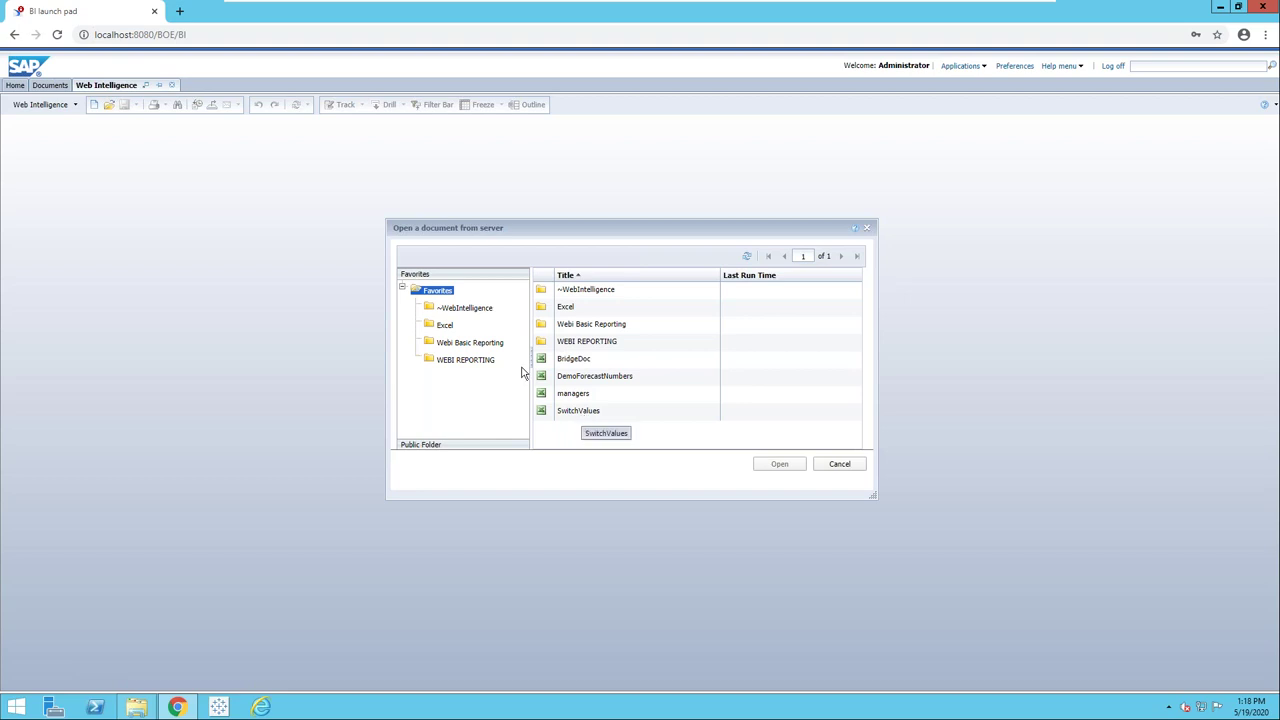
pyautogui.click(446, 326)
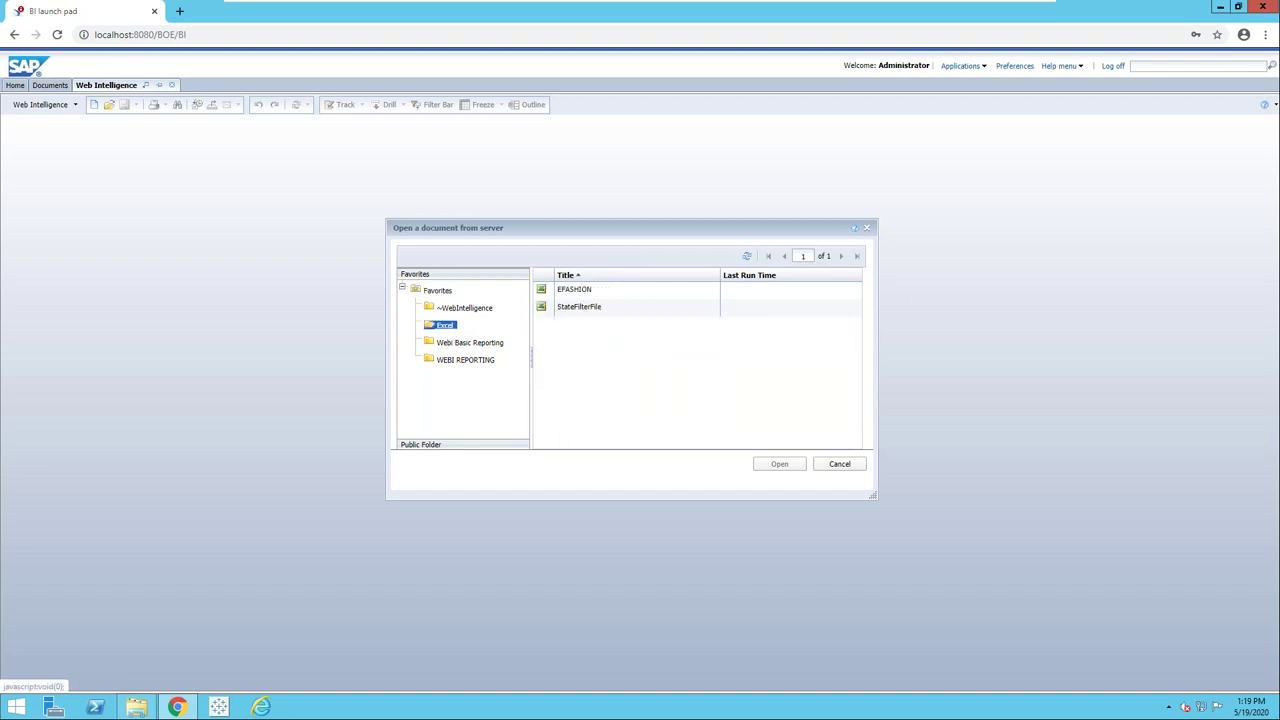
pyautogui.click(449, 343)
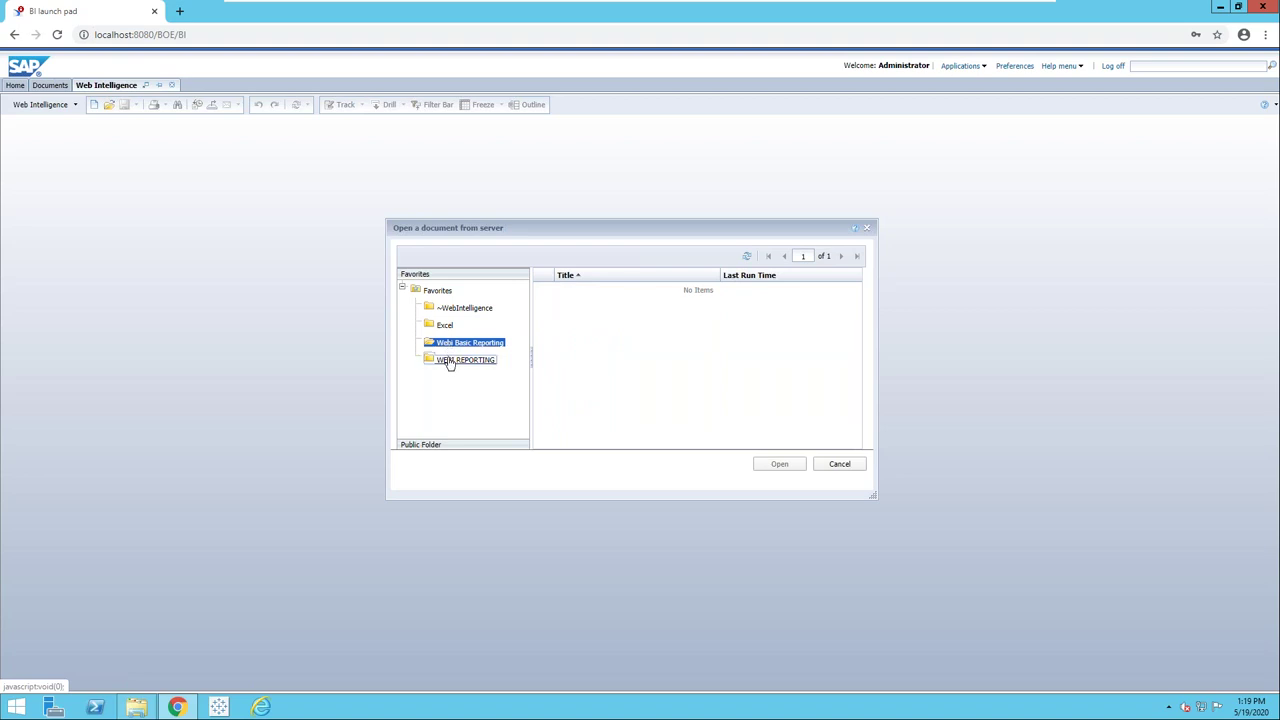
pyautogui.click(449, 361)
pyautogui.click(450, 327)
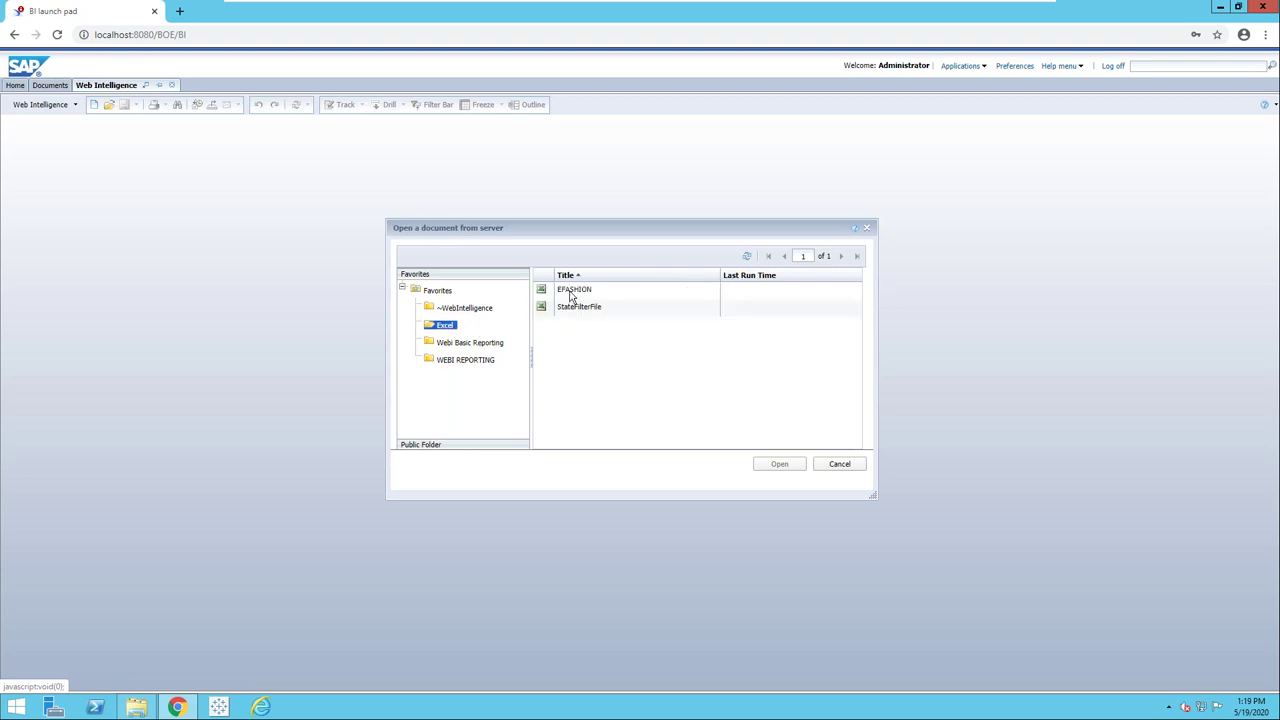
pyautogui.click(572, 292)
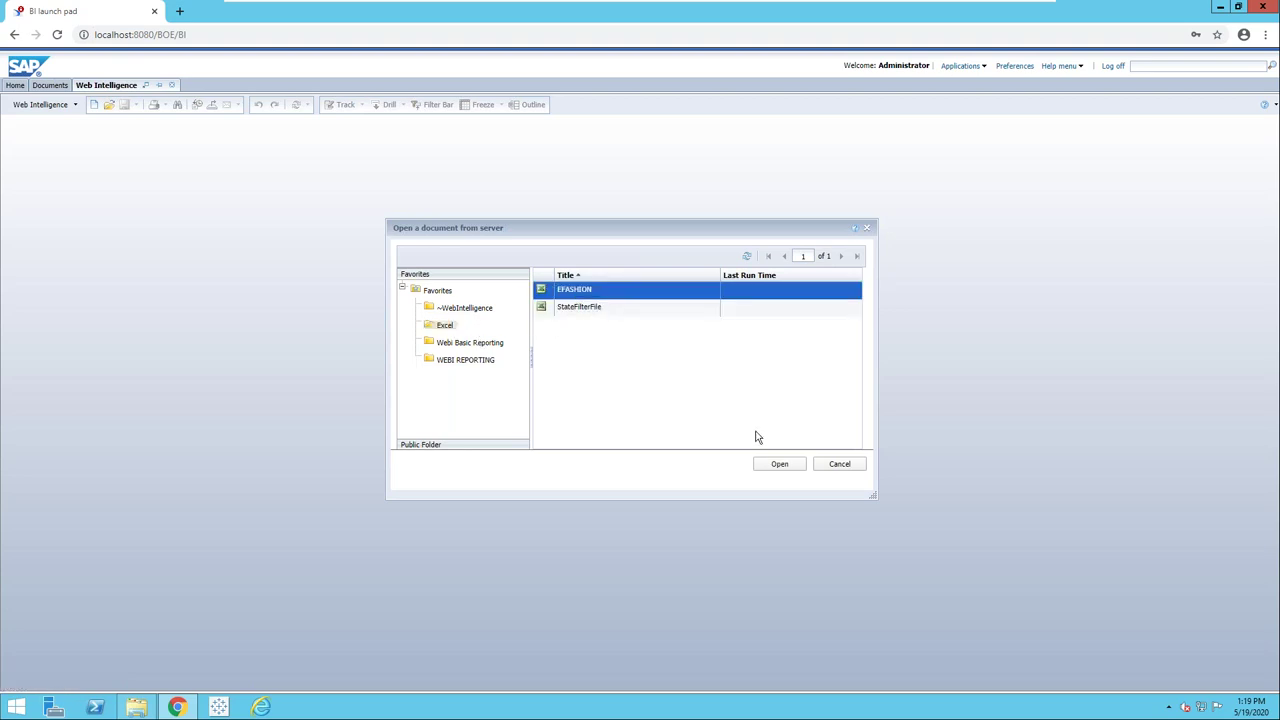
pyautogui.click(779, 464)
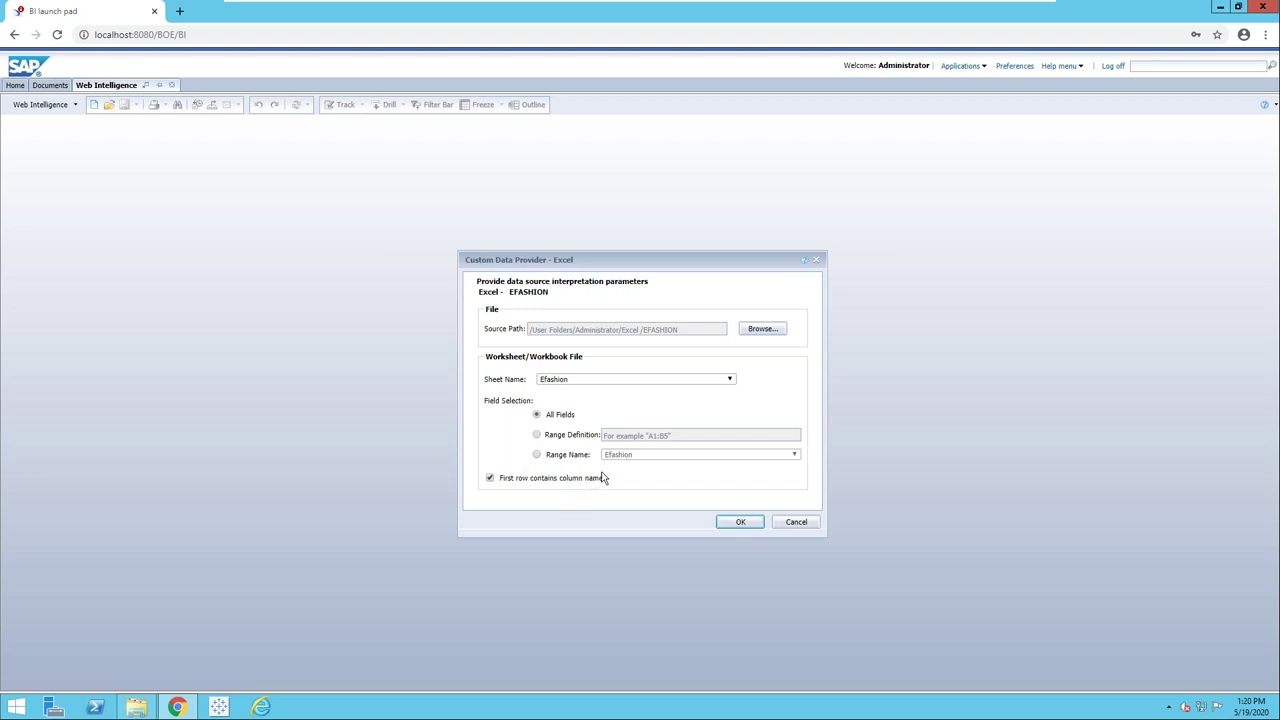
# Accept the Efashion sheet settings and preview 12 months of Quarter, Month and Projected Sales Revenue
pyautogui.click(740, 521)
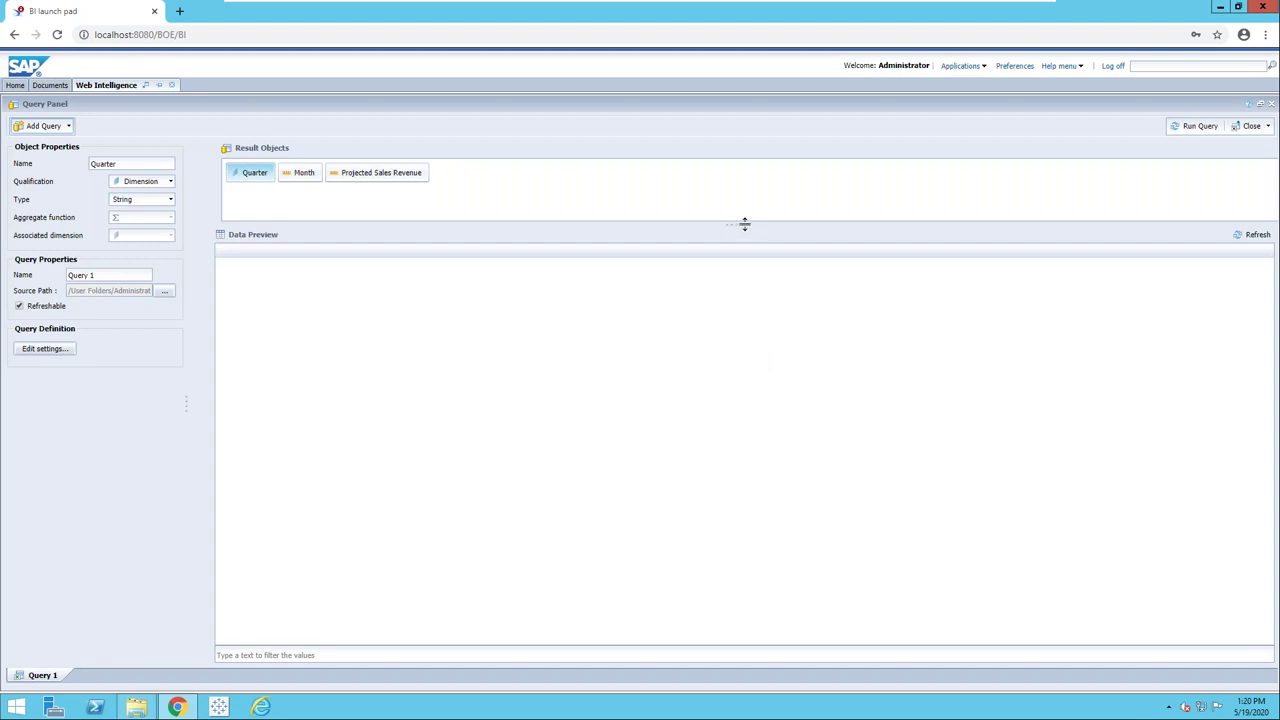
pyautogui.moveTo(744, 224); pyautogui.dragTo(742, 286)
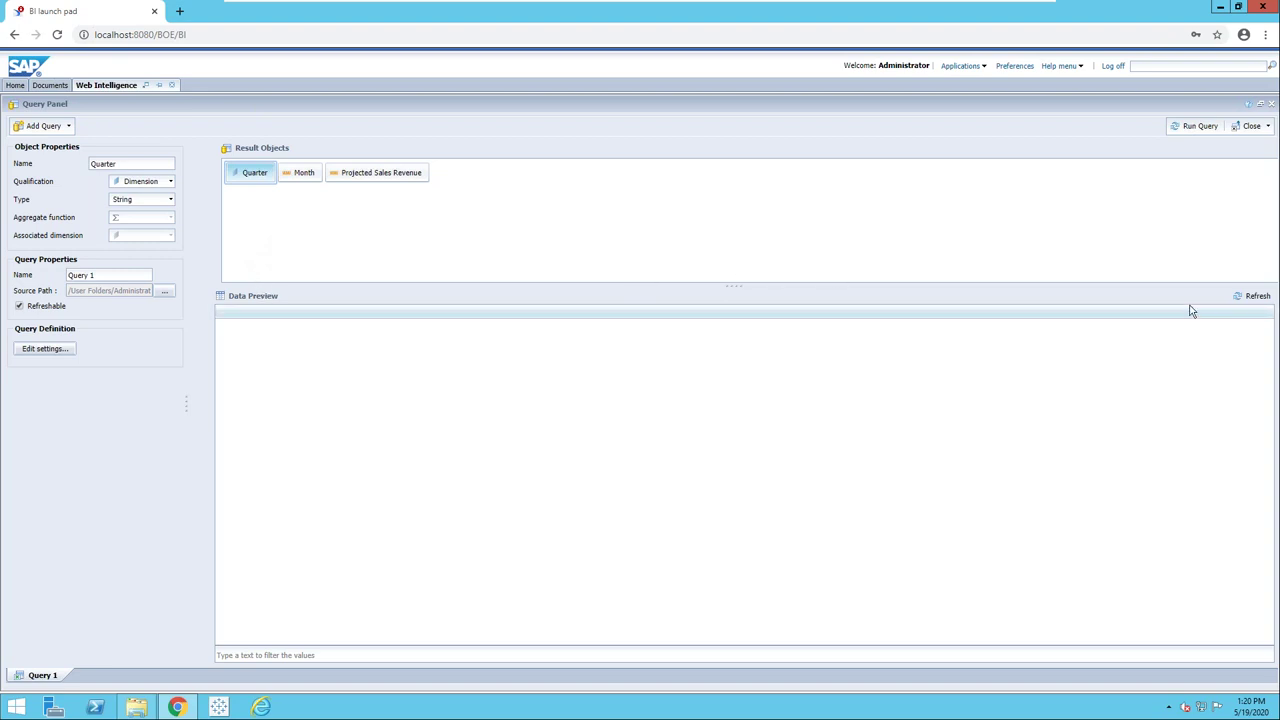
pyautogui.click(1250, 297)
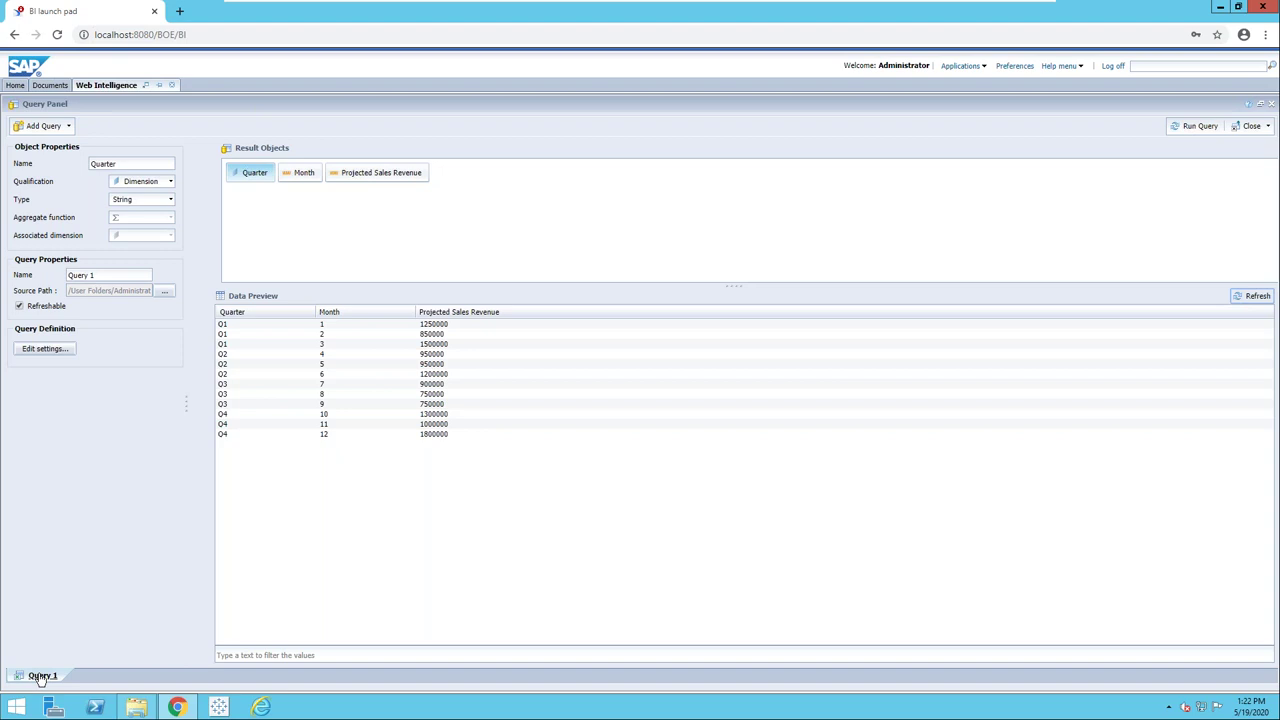
# Rename the Query 1 tab to 'efashion'
pyautogui.rightClick(40, 678)
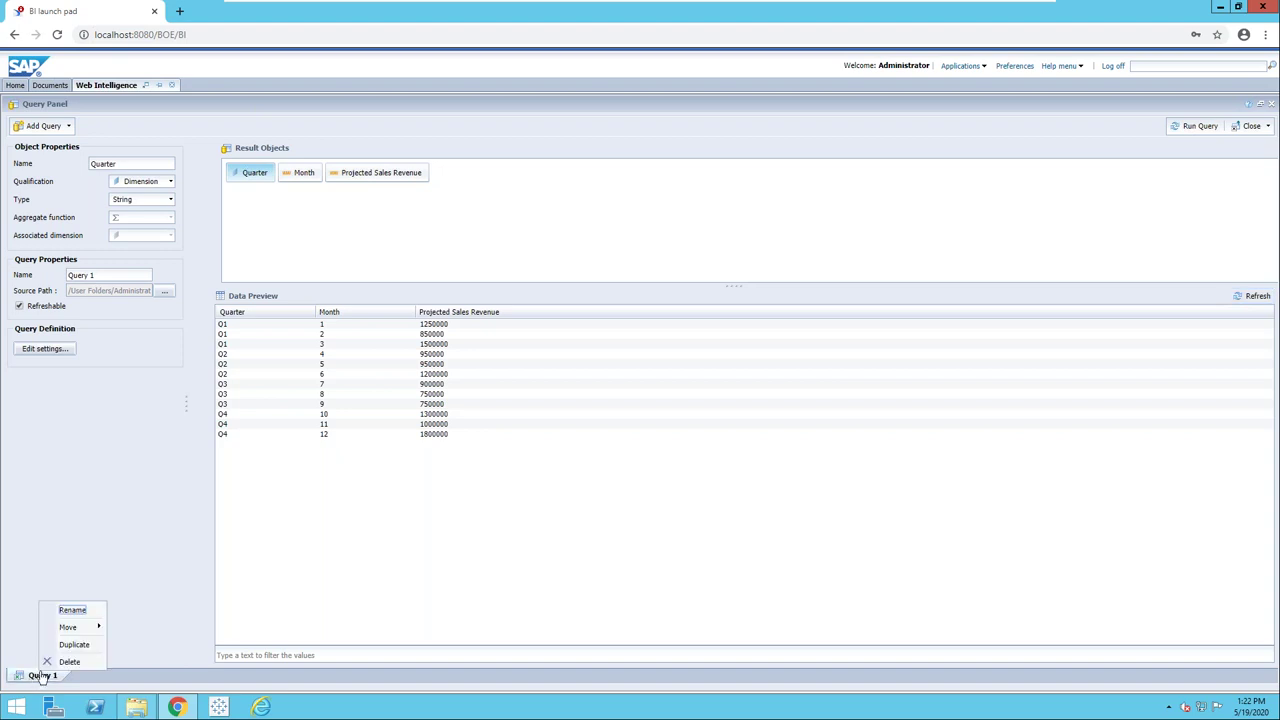
pyautogui.click(78, 610)
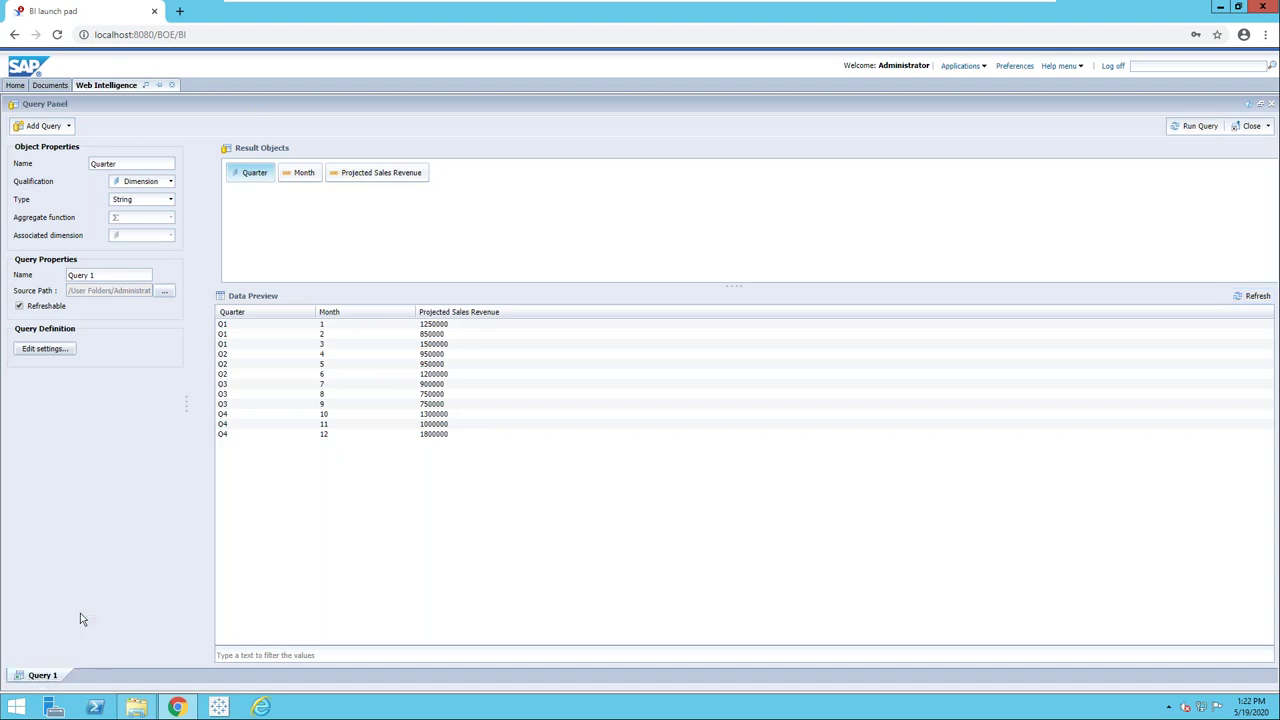
pyautogui.write('efa')
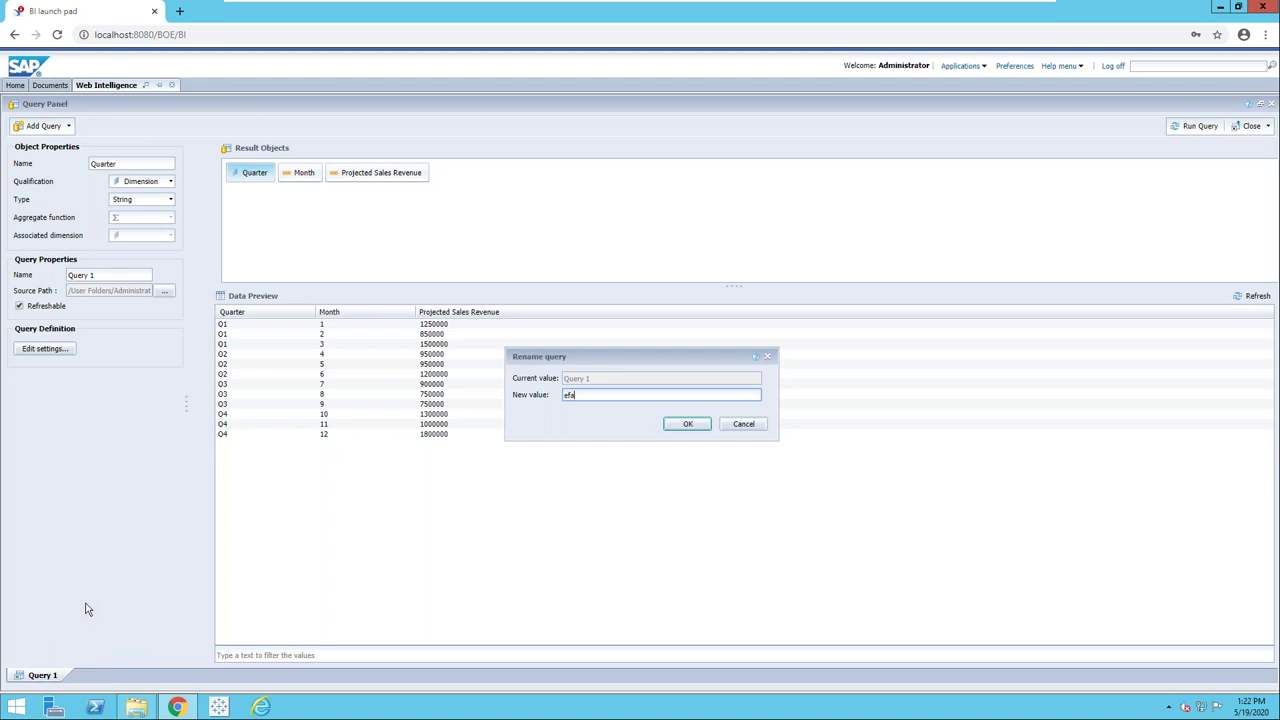
pyautogui.write('shion')
pyautogui.click(680, 424)
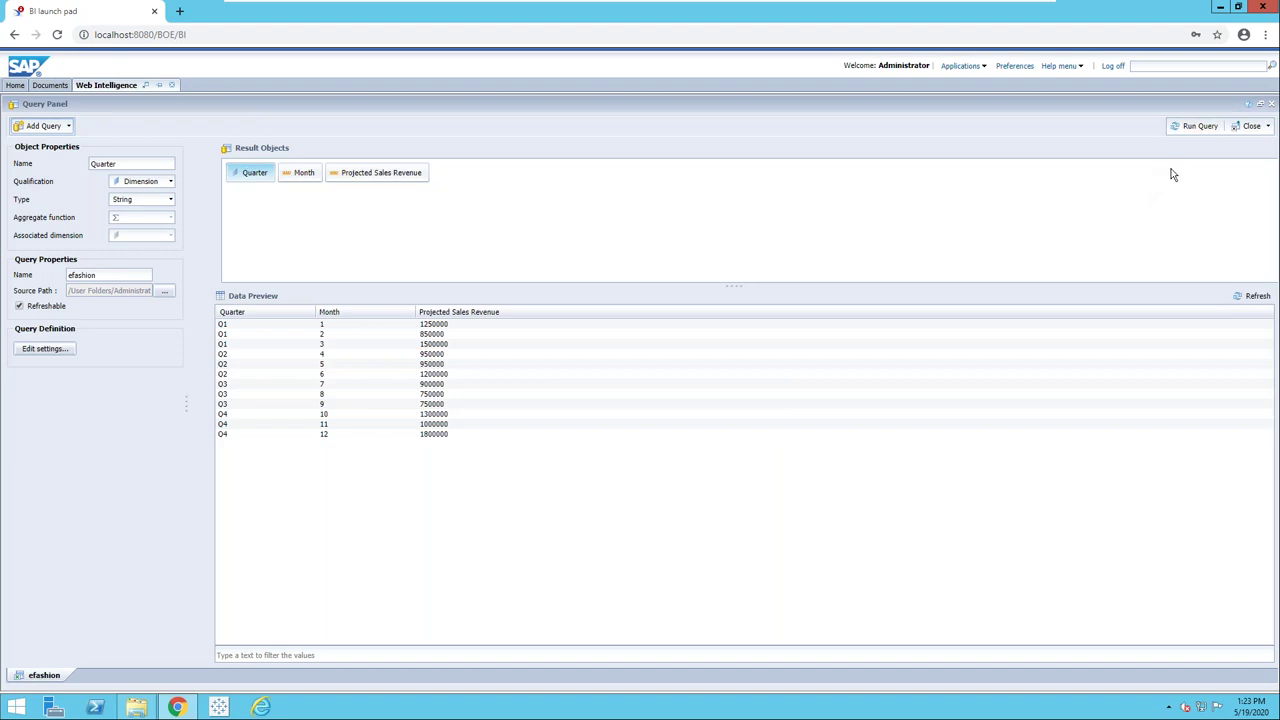
# Run the efashion query and move the Projected Sales Revenue table lower and right on the page
pyautogui.click(1188, 127)
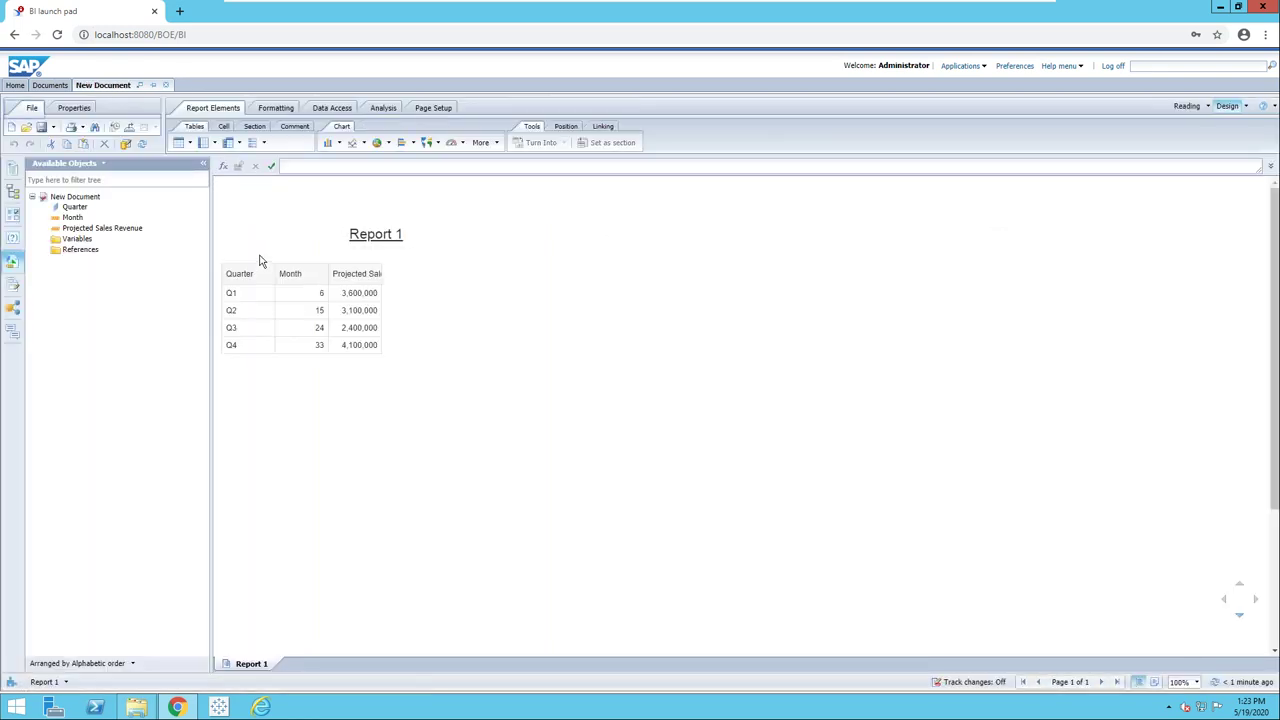
pyautogui.moveTo(255, 262); pyautogui.dragTo(335, 295)
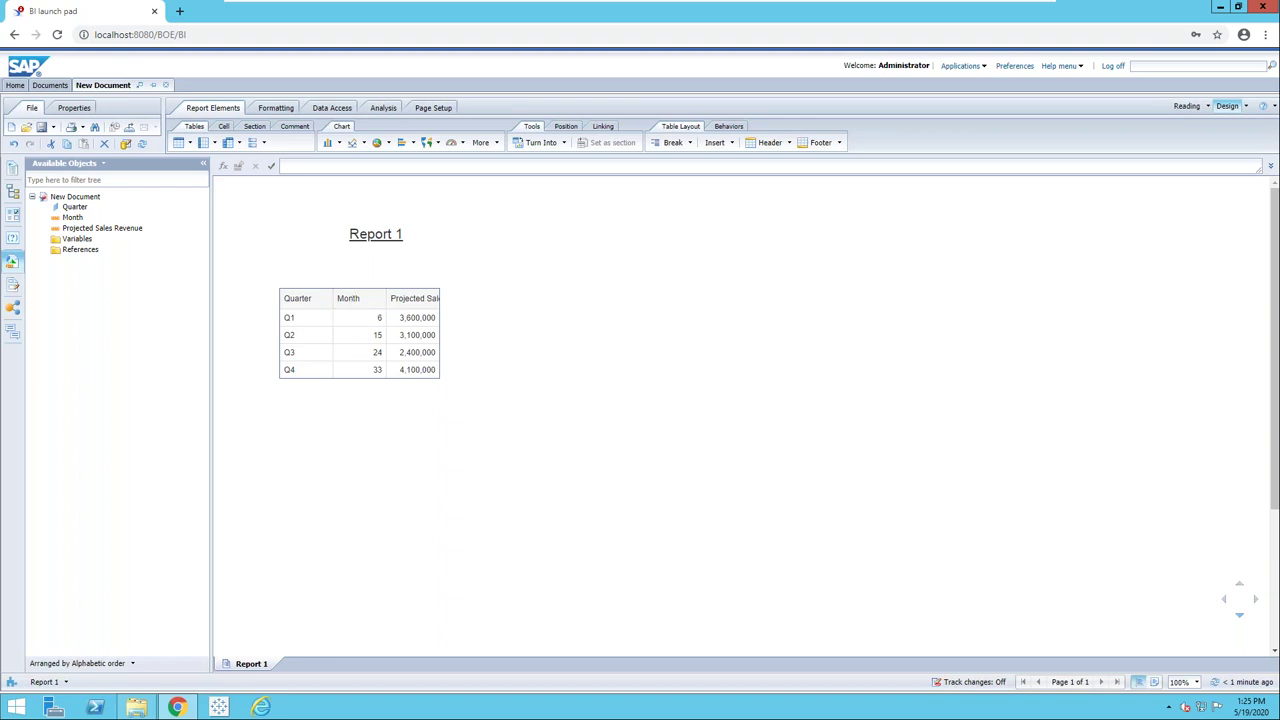
pyautogui.click(408, 200)
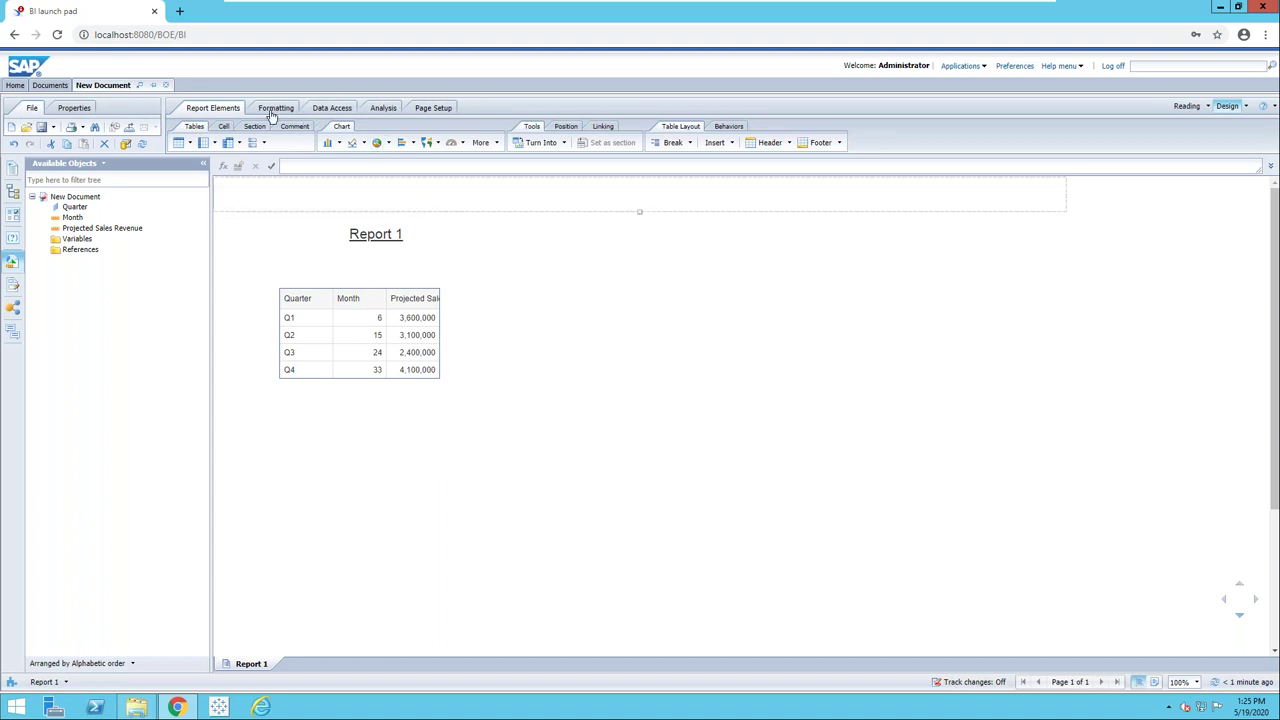
# In Edit Data Provider, change Month's qualification from measure to Dimension and open the Excel settings
pyautogui.click(345, 110)
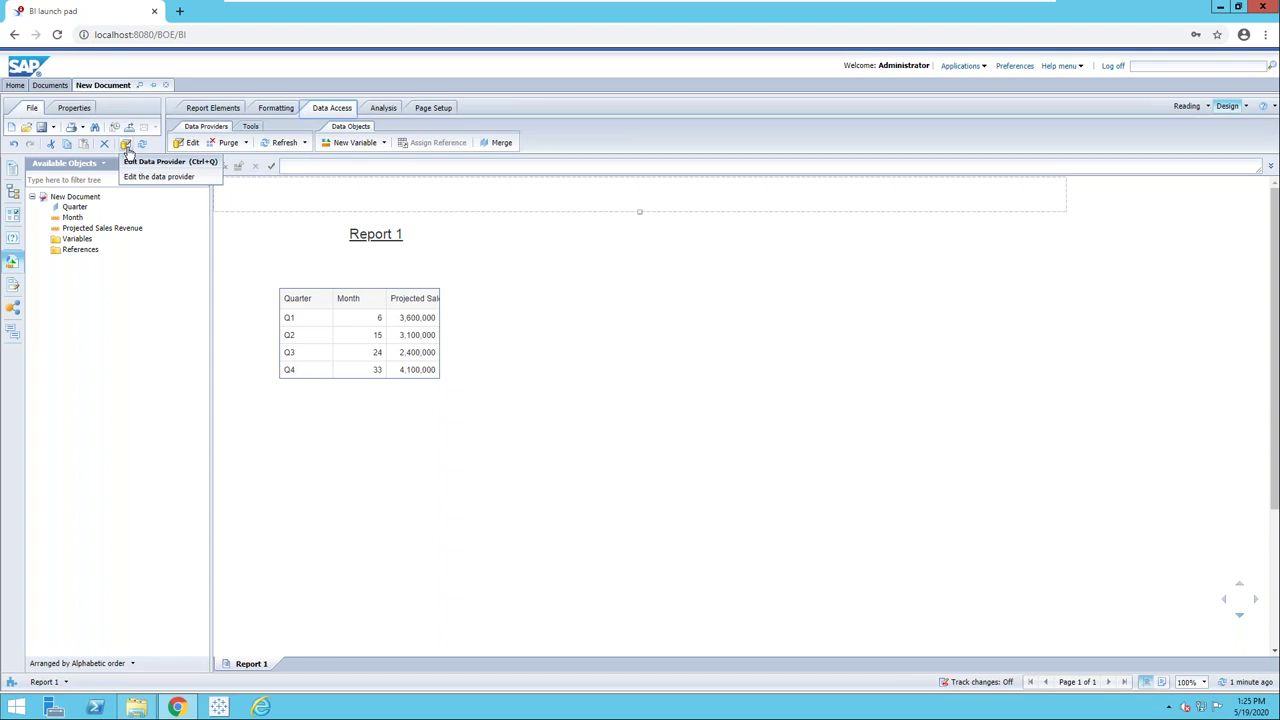
pyautogui.click(126, 145)
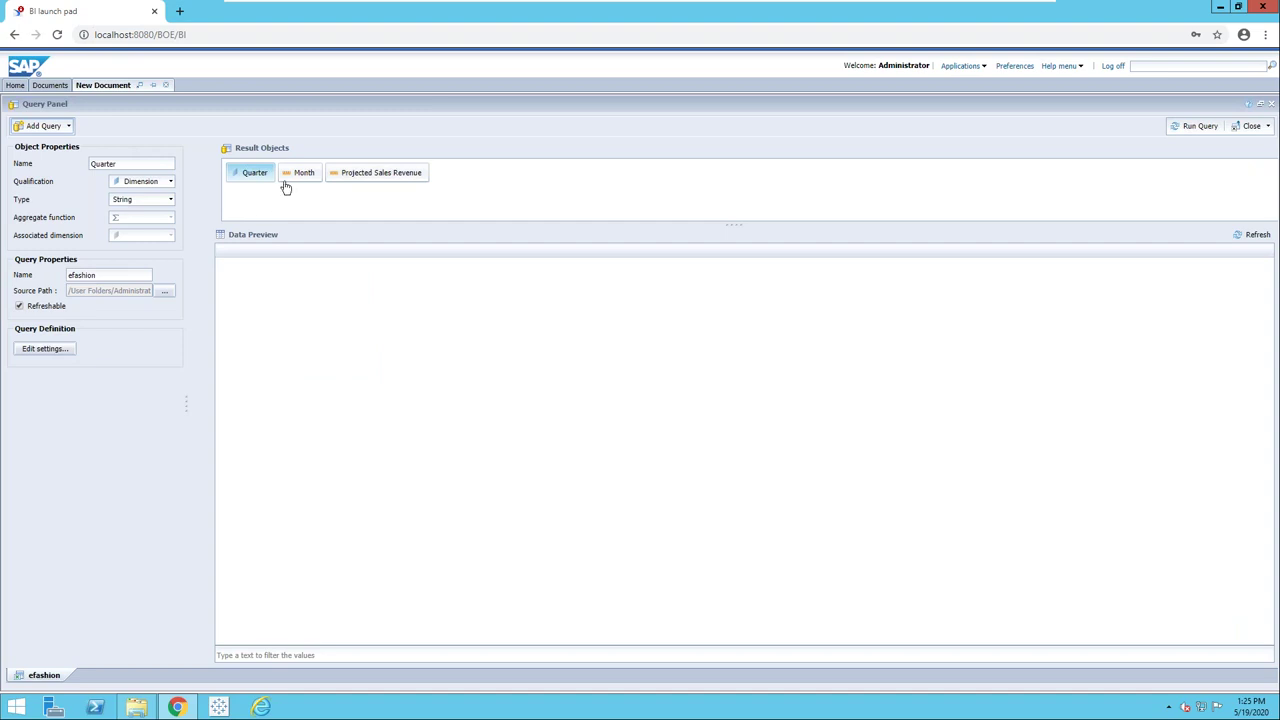
pyautogui.click(304, 176)
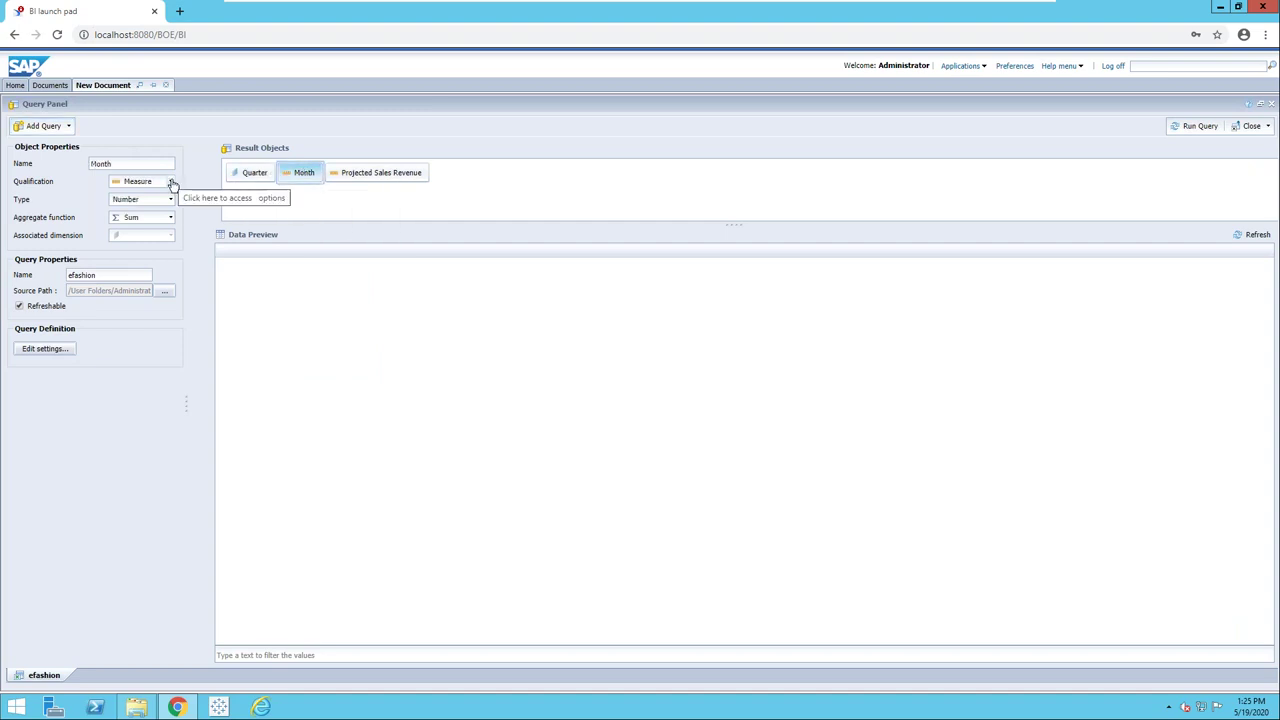
pyautogui.click(171, 183)
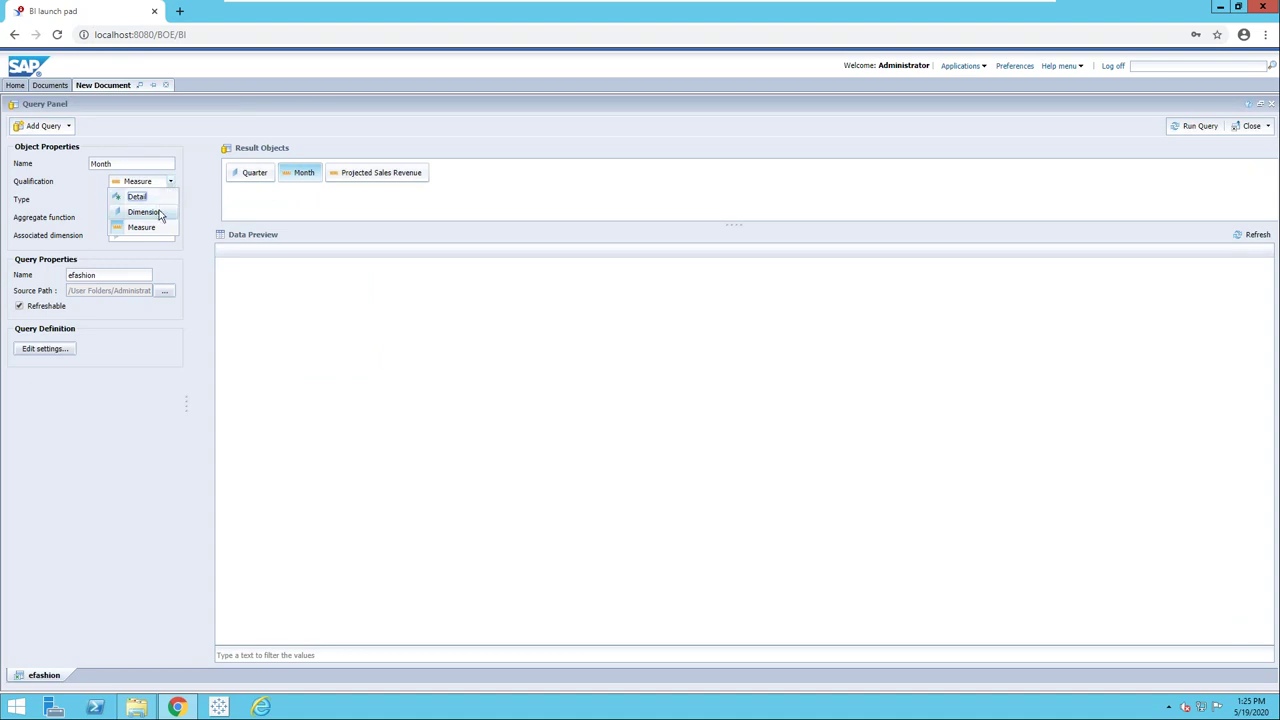
pyautogui.click(145, 212)
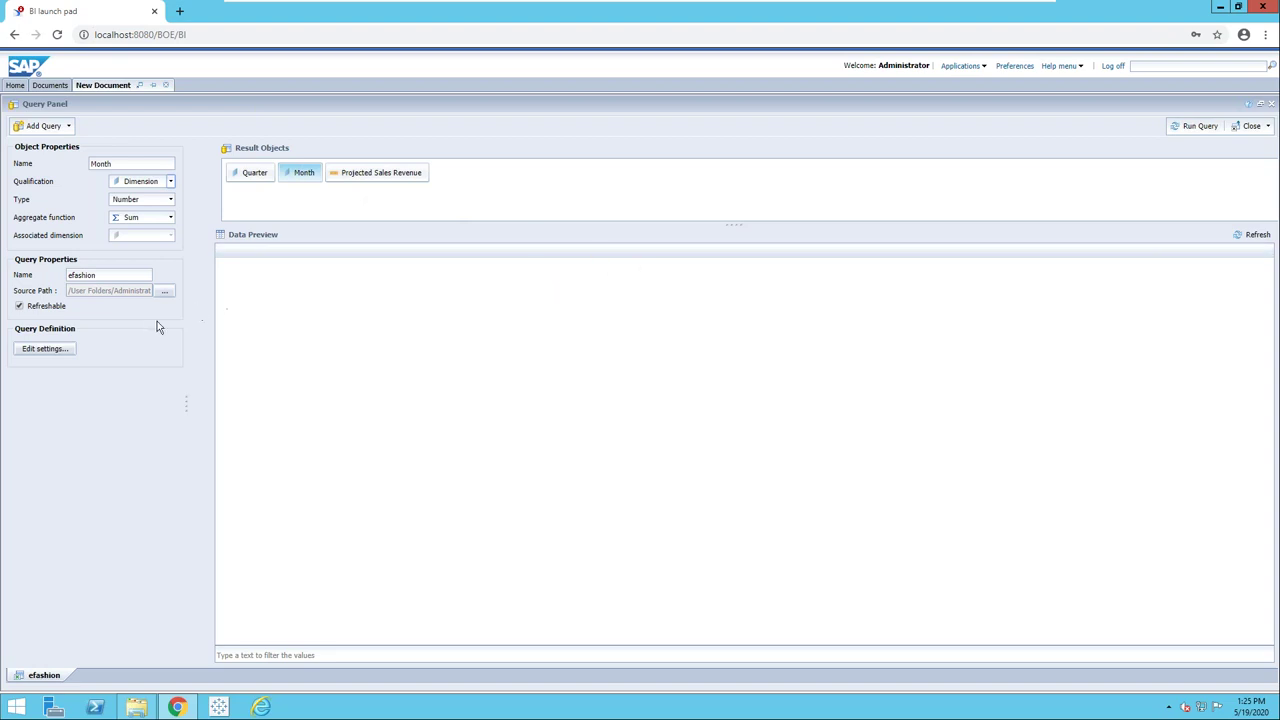
pyautogui.click(57, 349)
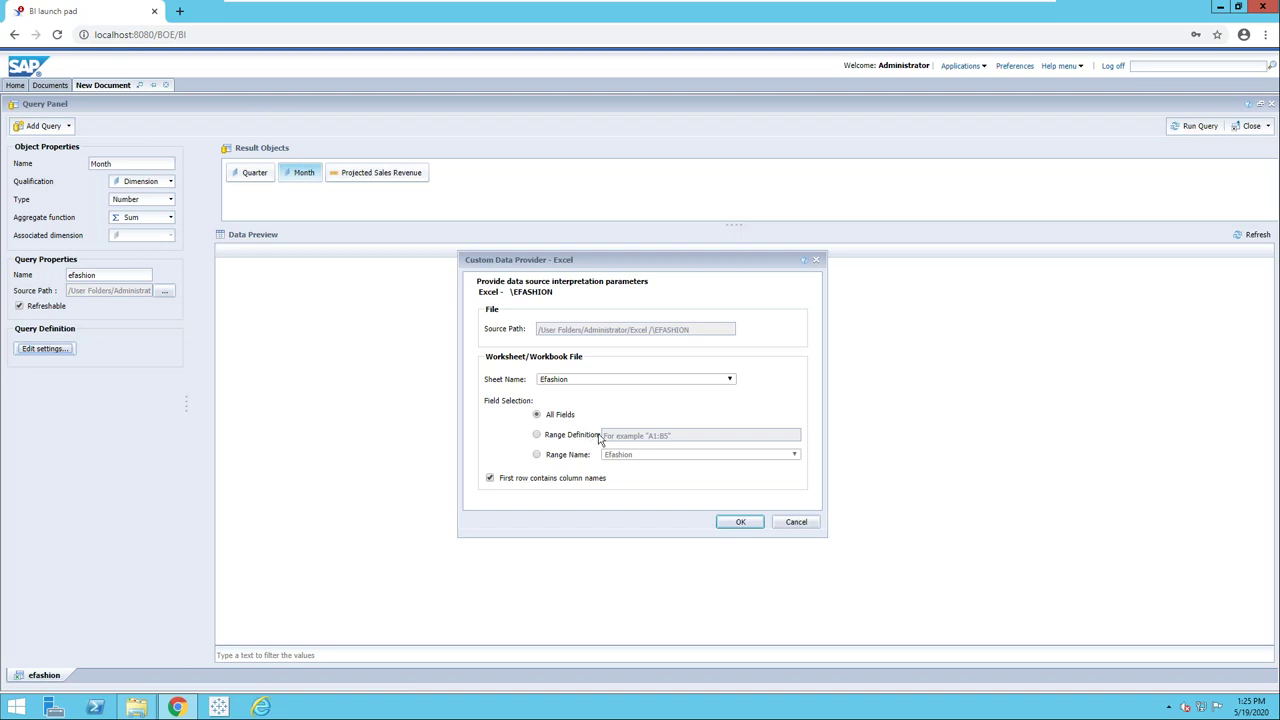
# Close the Excel settings unchanged and run the efashion query to load monthly Projected Sales Revenue
pyautogui.click(796, 523)
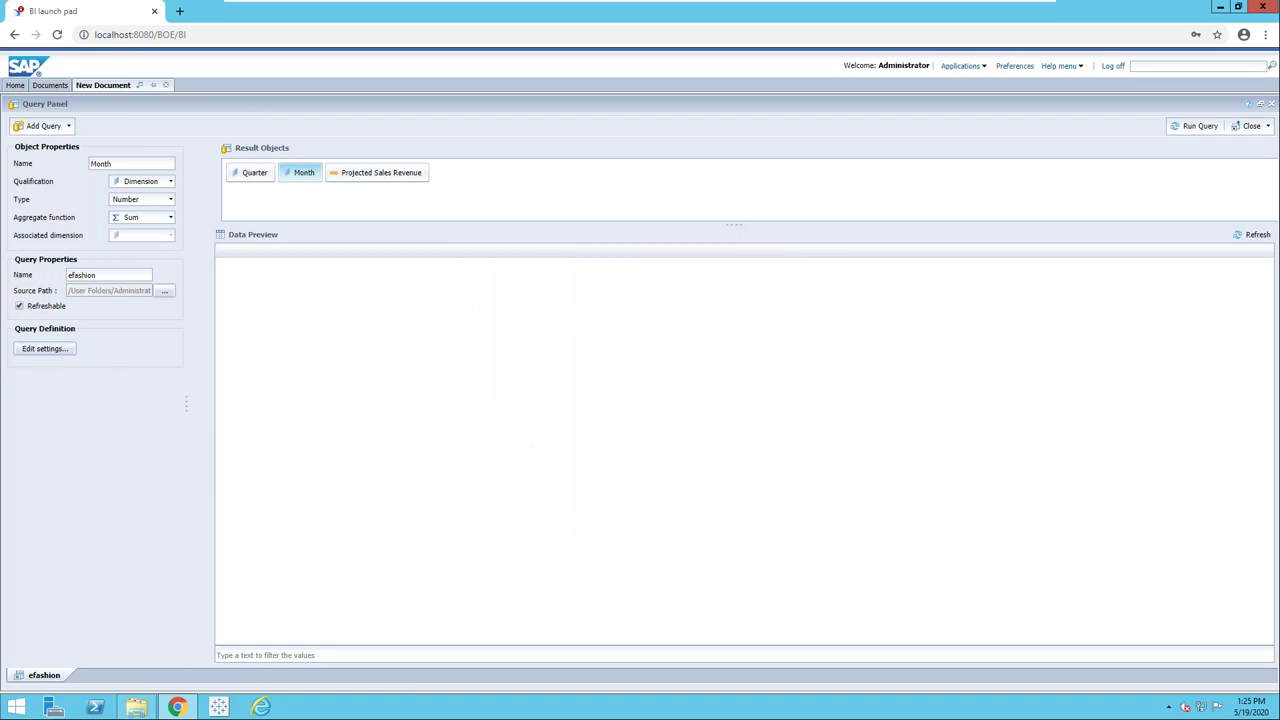
pyautogui.click(1201, 128)
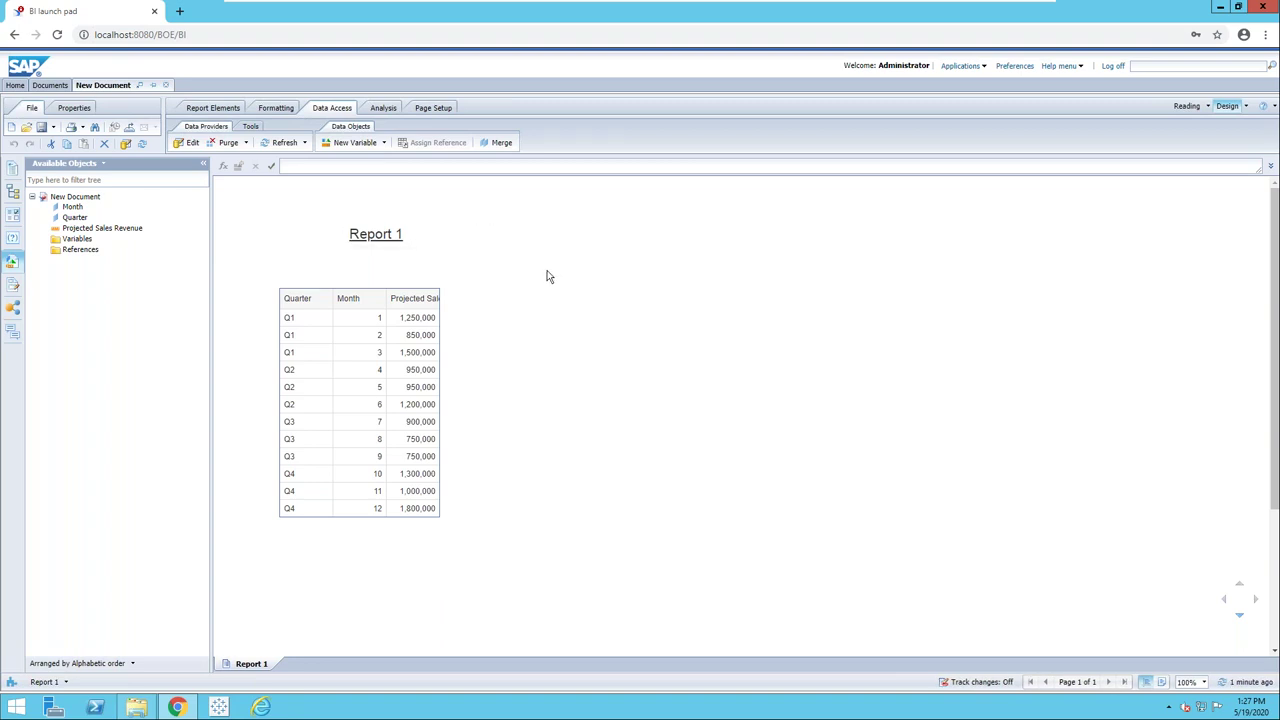
# Delete the Report 1 title cell, leaving the monthly Projected Sales Revenue table
pyautogui.click(381, 243)
pyautogui.press('Delete')
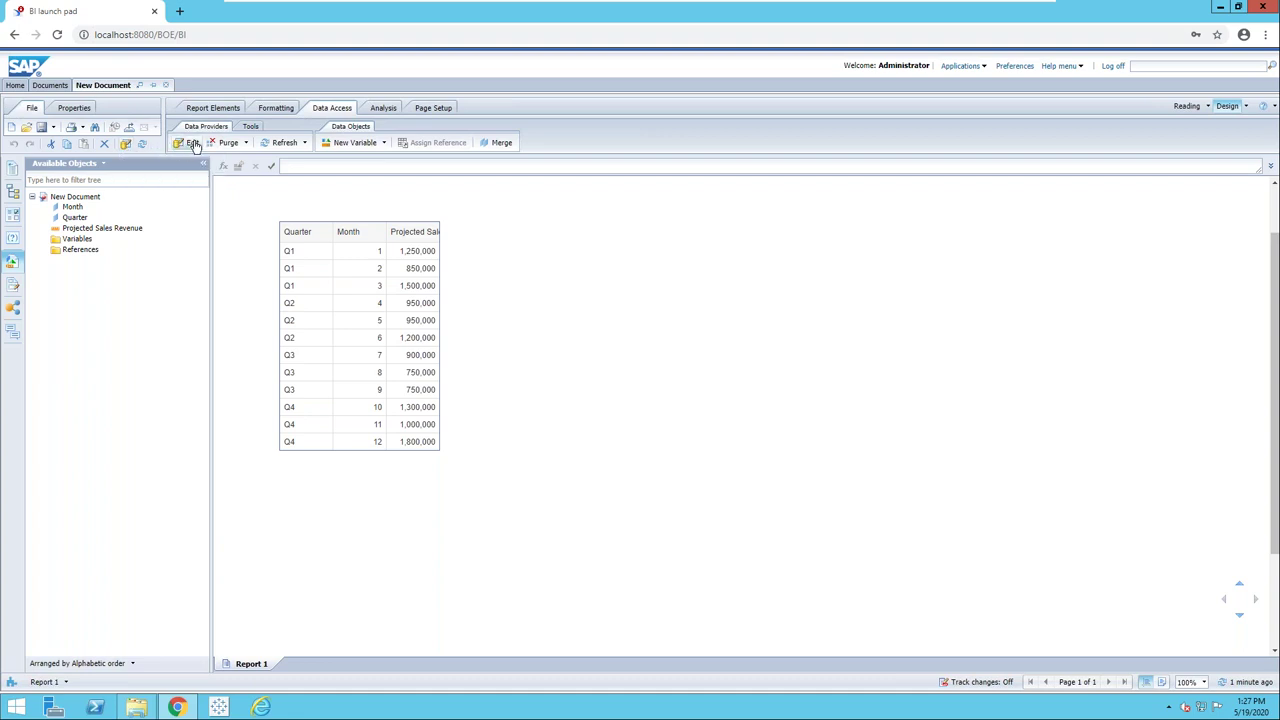
pyautogui.click(243, 143)
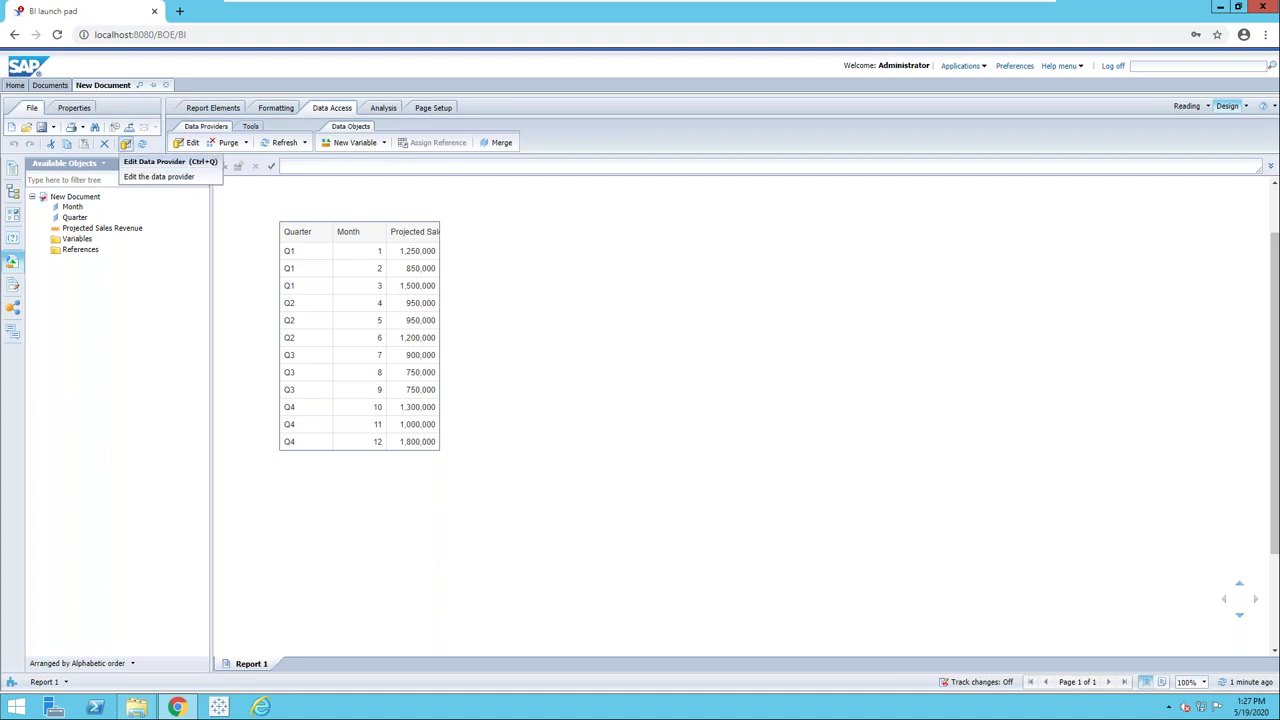
# Reopen the efashion query in the Query Panel and open the Add Query source list
pyautogui.click(125, 144)
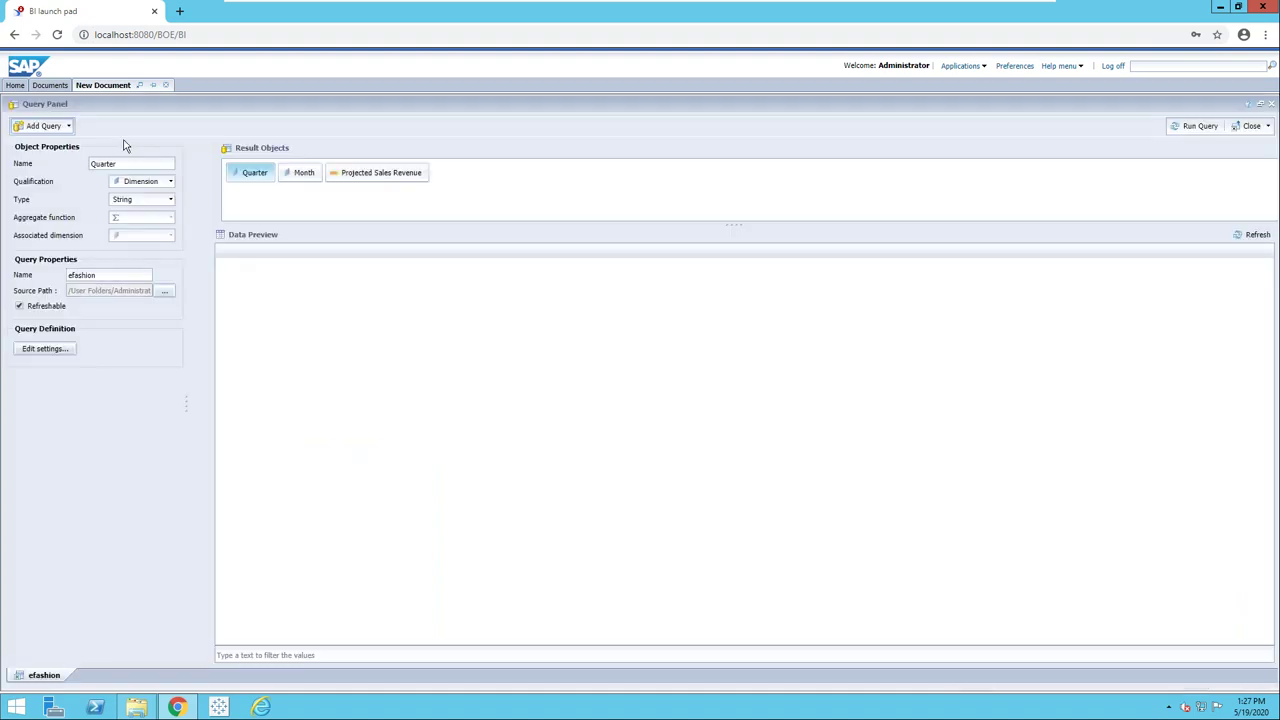
pyautogui.click(69, 127)
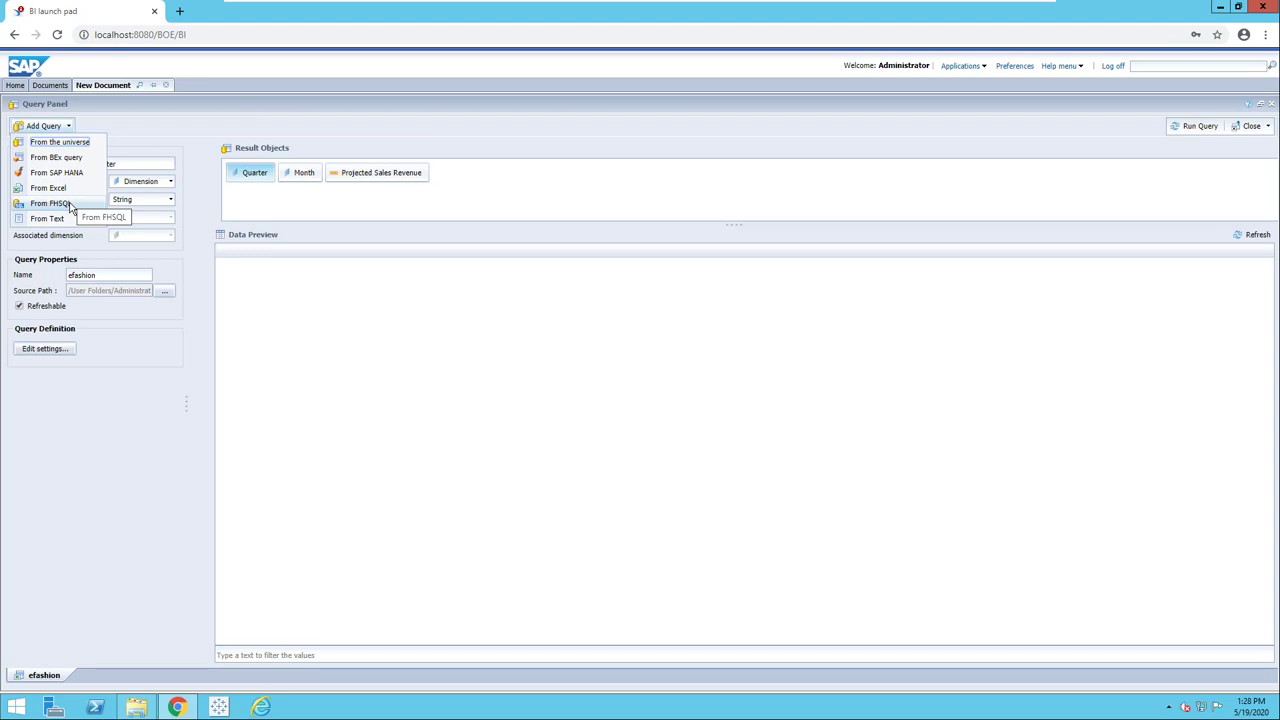
# Add Query 2 from the universe, choosing efashion
pyautogui.click(86, 145)
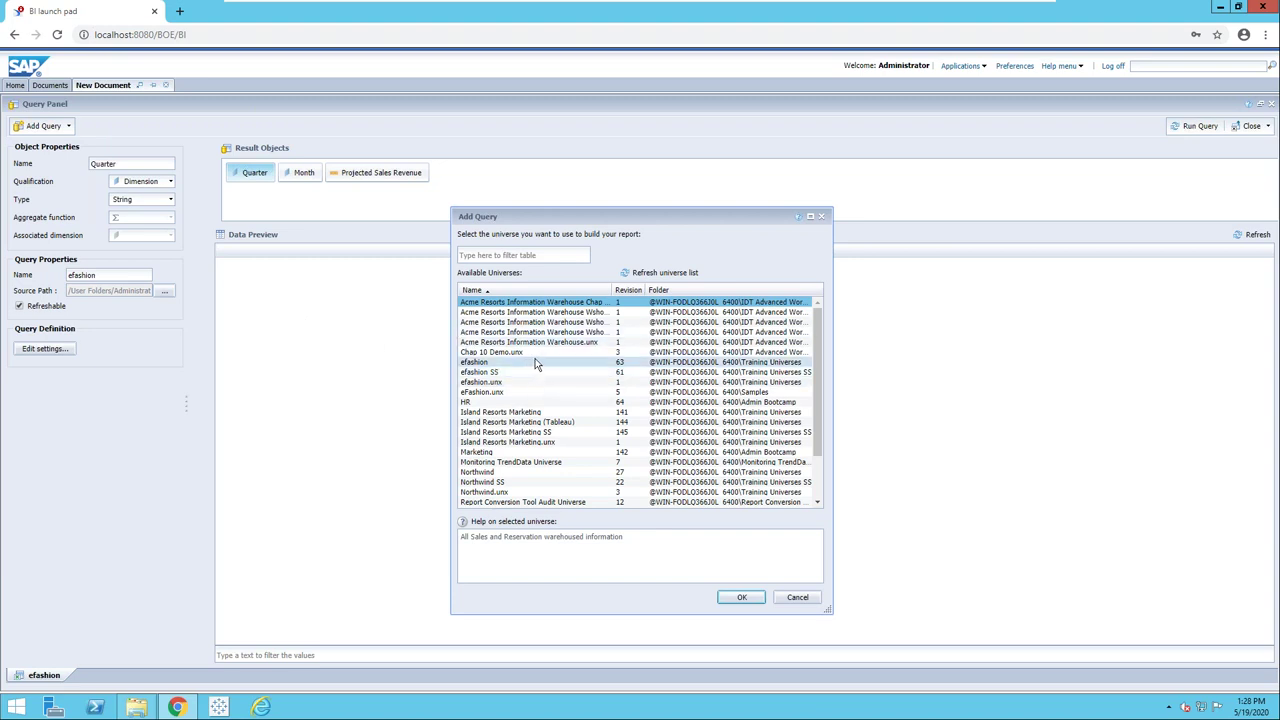
pyautogui.doubleClick(508, 363)
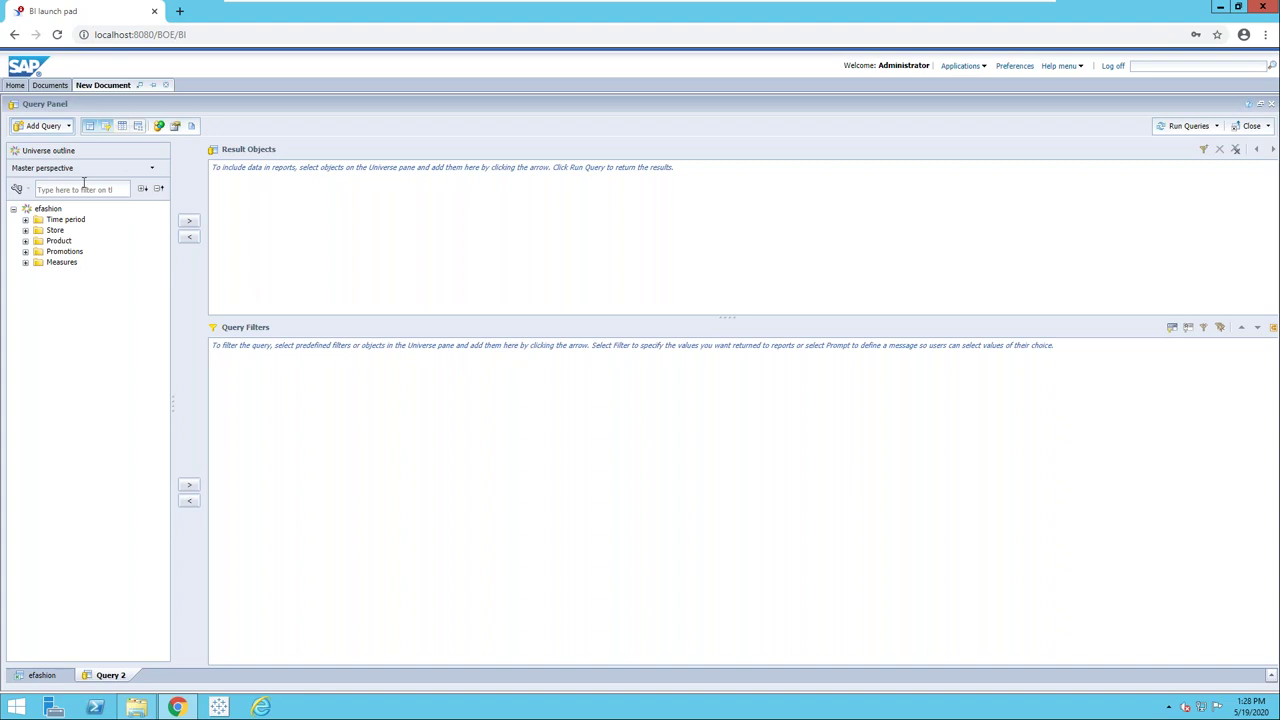
# Add Quarter and Month from Time period, plus Sales revenue and Quantity sold from Measures, to Query 2
pyautogui.click(25, 220)
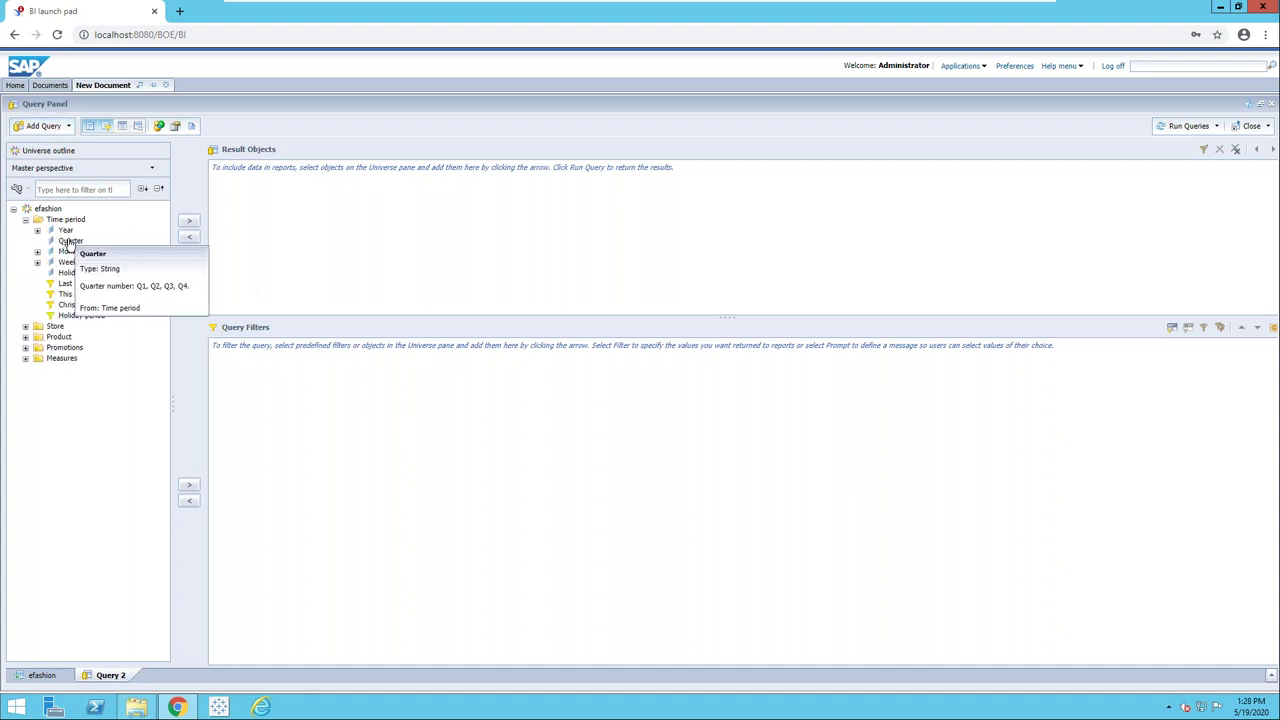
pyautogui.doubleClick(68, 241)
pyautogui.click(68, 252)
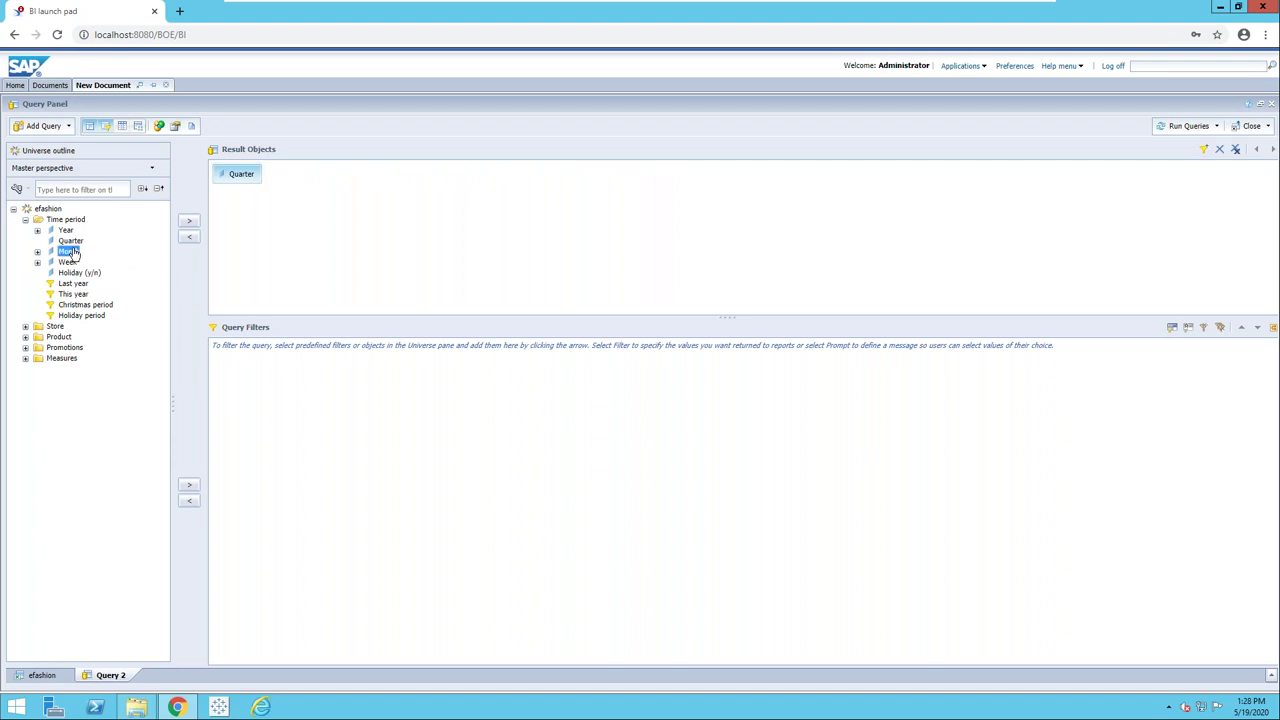
pyautogui.doubleClick(70, 252)
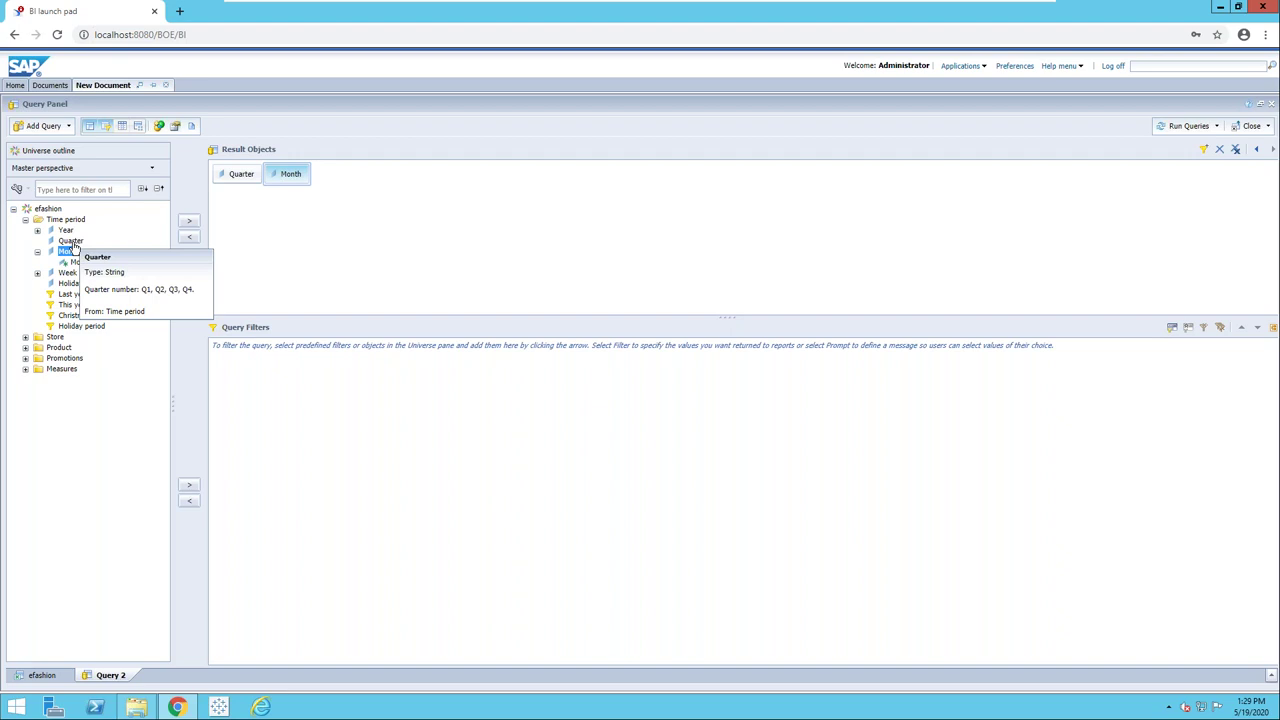
pyautogui.click(25, 369)
pyautogui.click(64, 380)
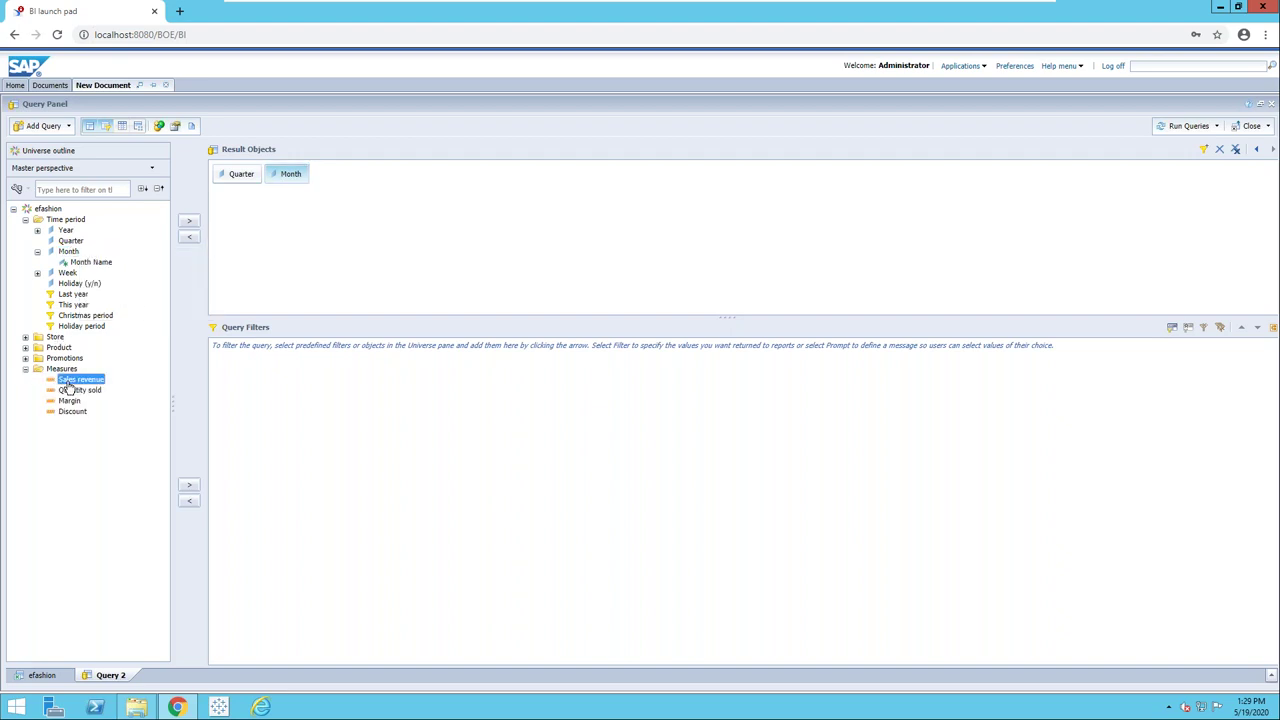
pyautogui.doubleClick(70, 380)
pyautogui.doubleClick(72, 390)
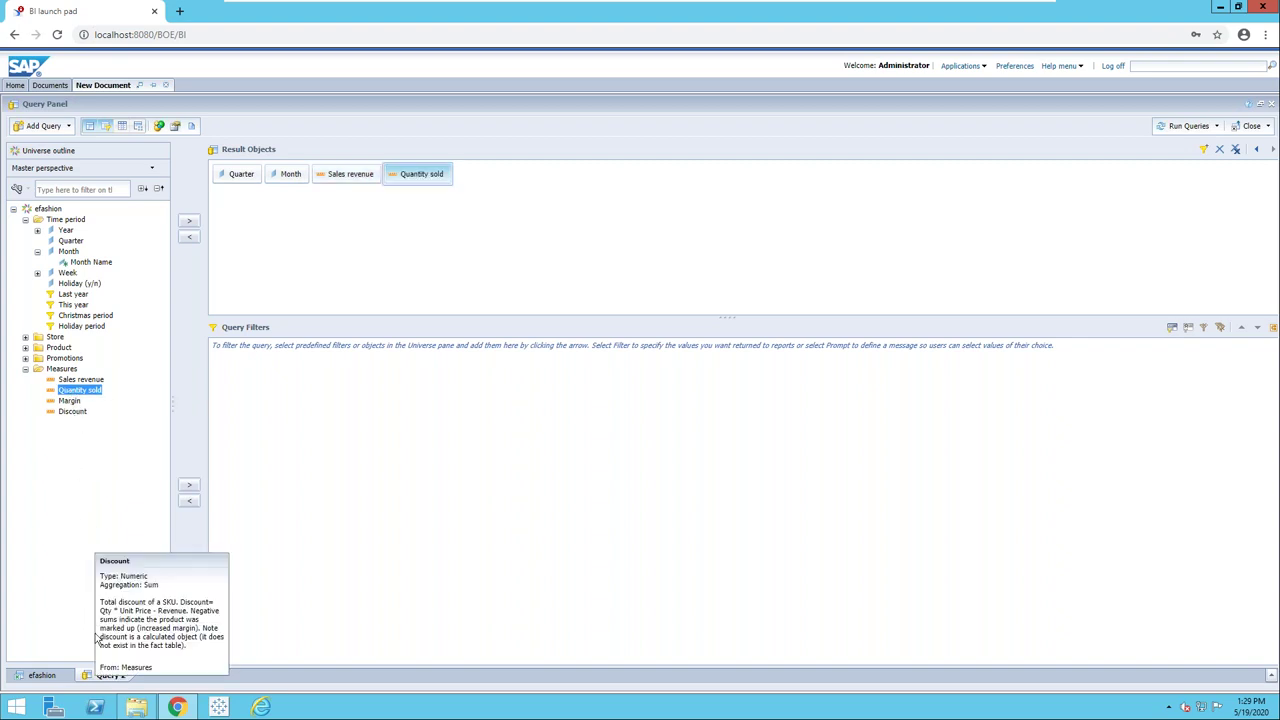
# Rename the Query 2 tab to 'efashion 1'
pyautogui.rightClick(104, 676)
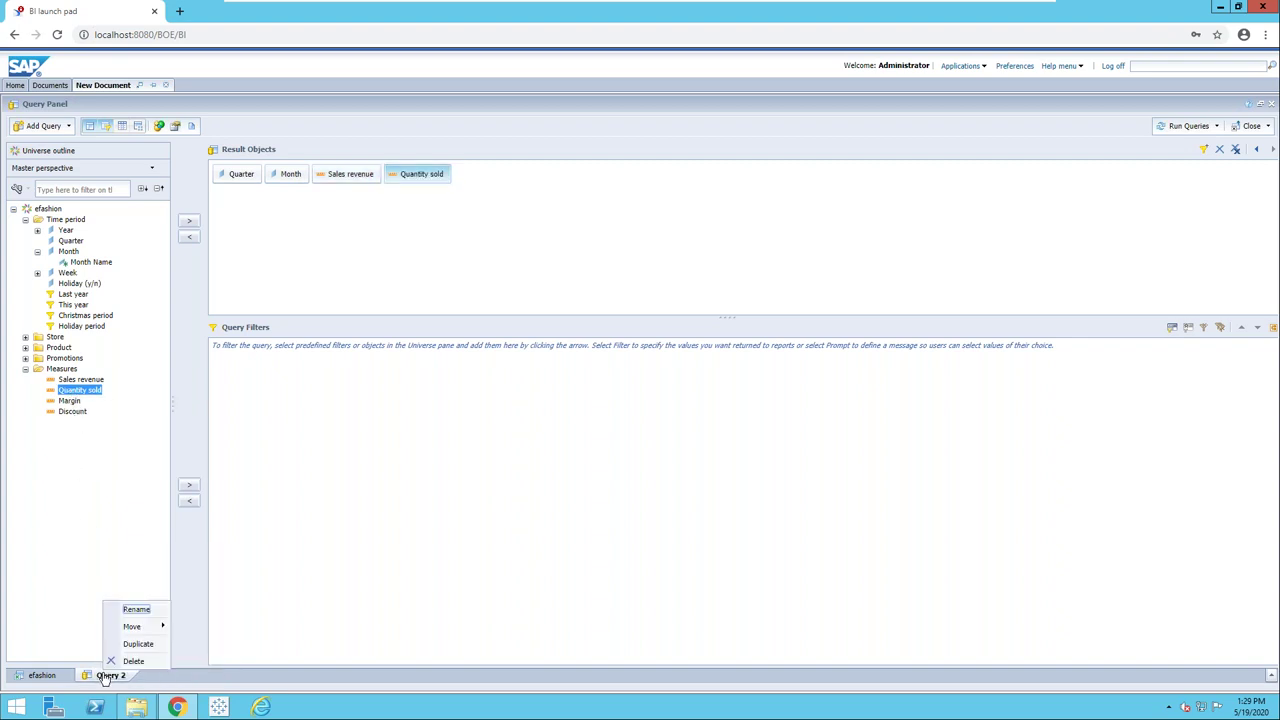
pyautogui.click(136, 612)
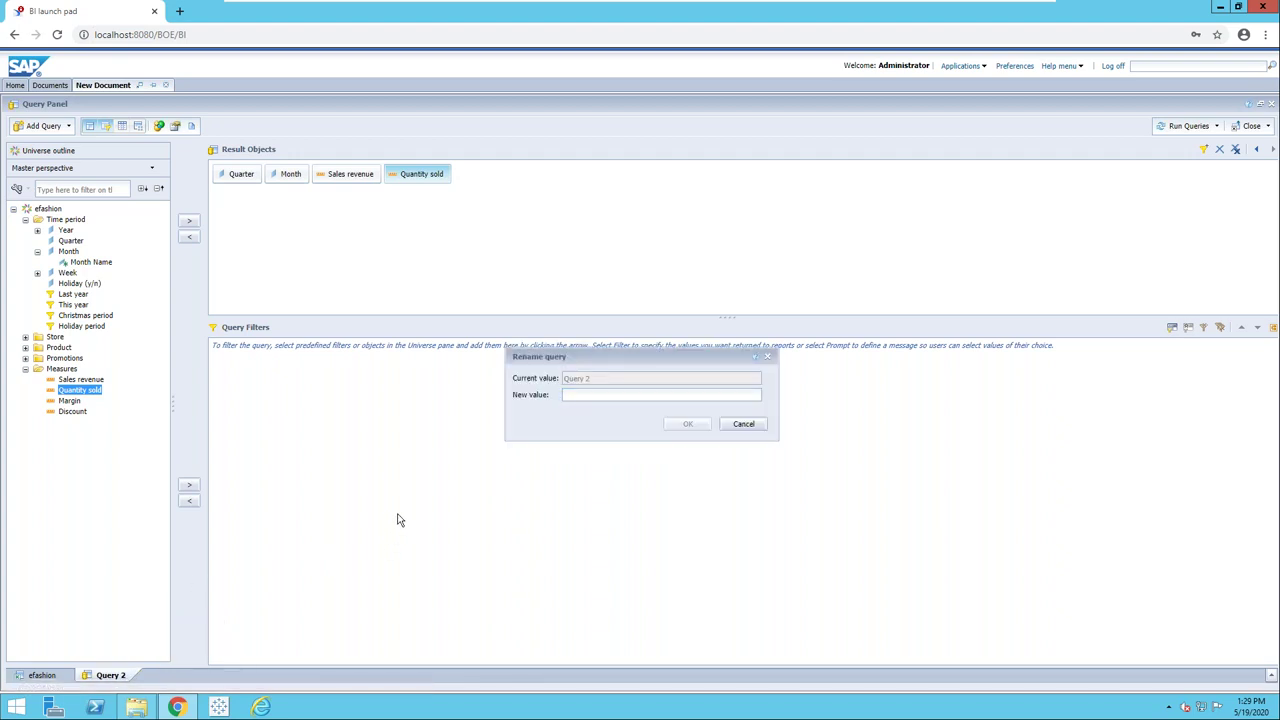
pyautogui.click(589, 394)
pyautogui.write('efashion')
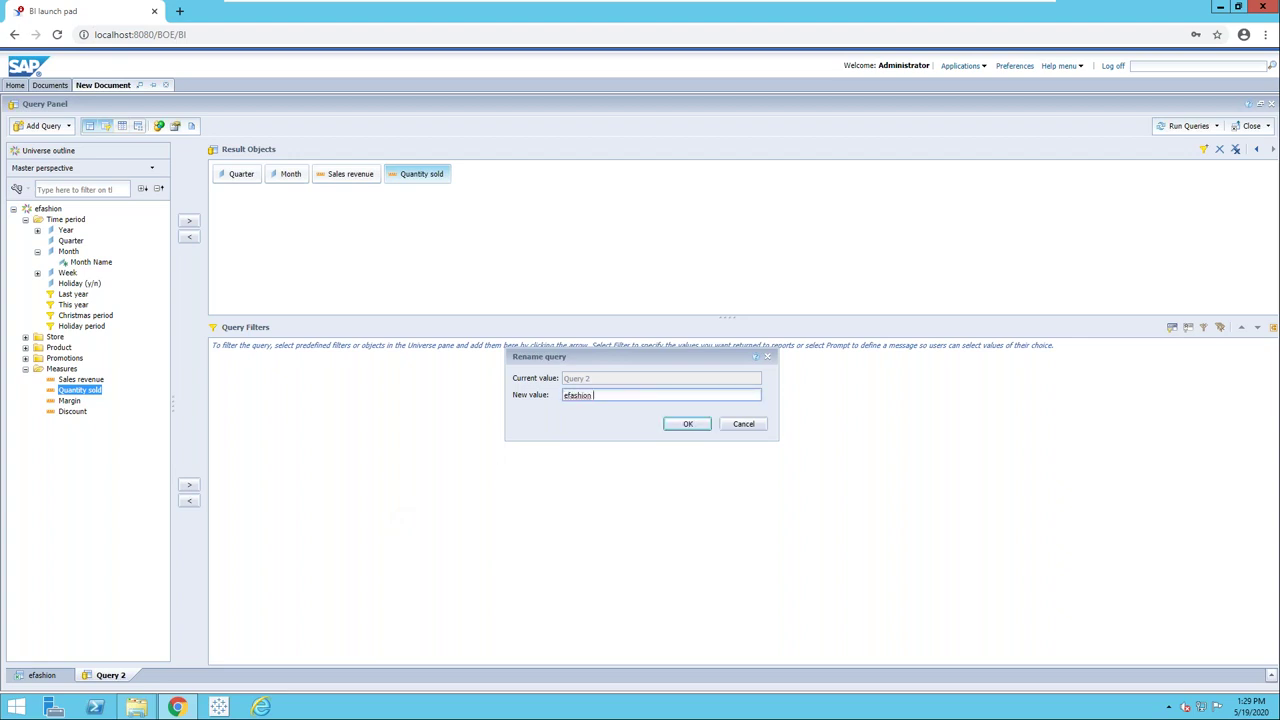
pyautogui.write(' 1')
pyautogui.click(672, 430)
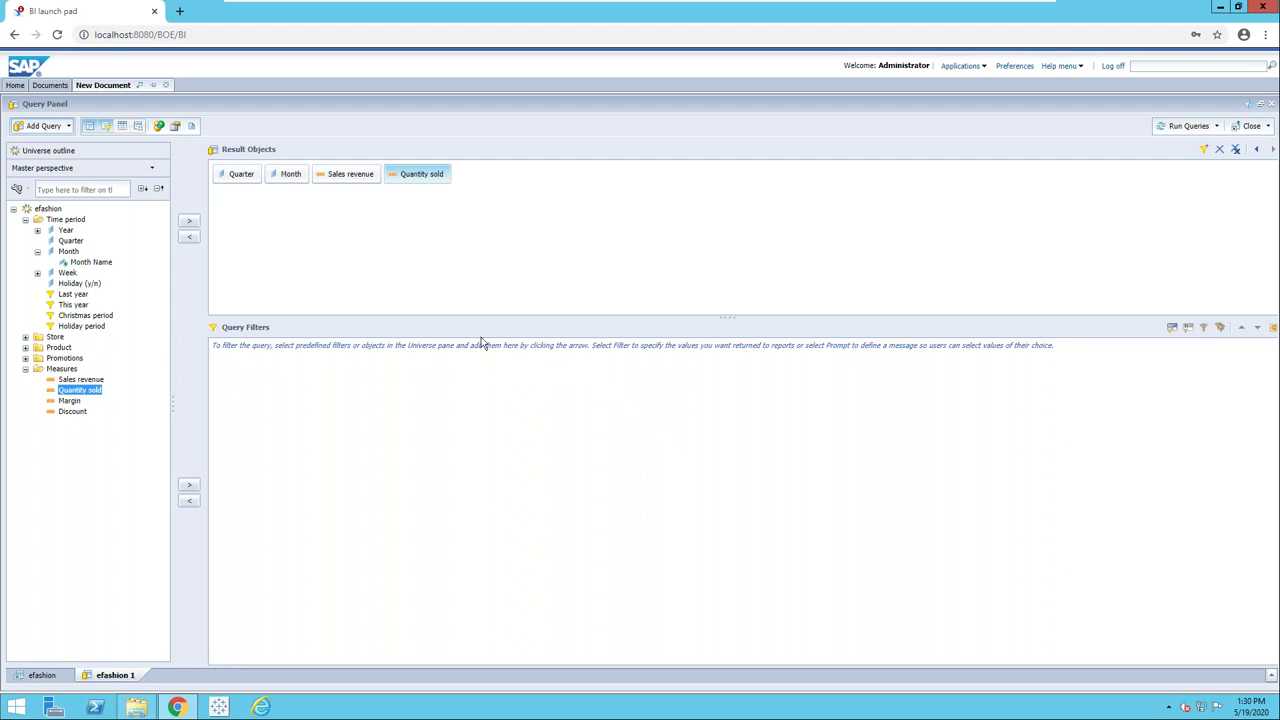
# Rename the original efashion query to 'excel' and show the Run Queries choices
pyautogui.click(44, 676)
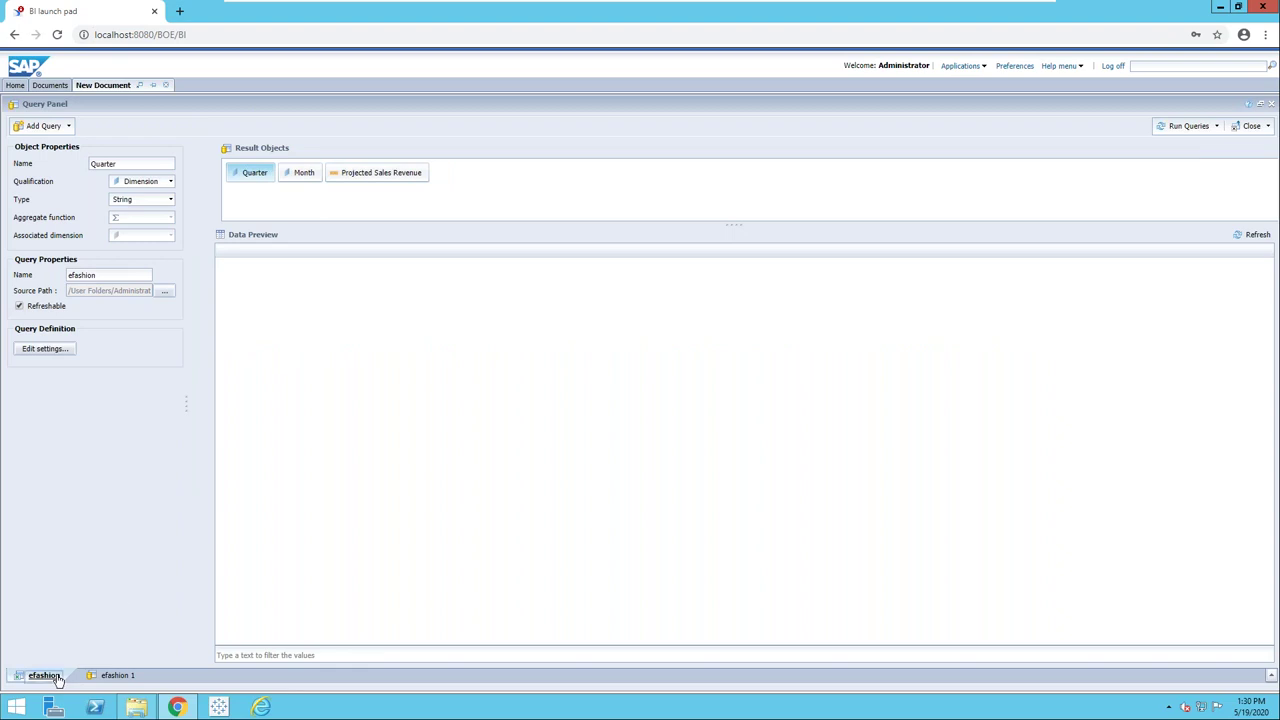
pyautogui.rightClick(58, 677)
pyautogui.click(92, 611)
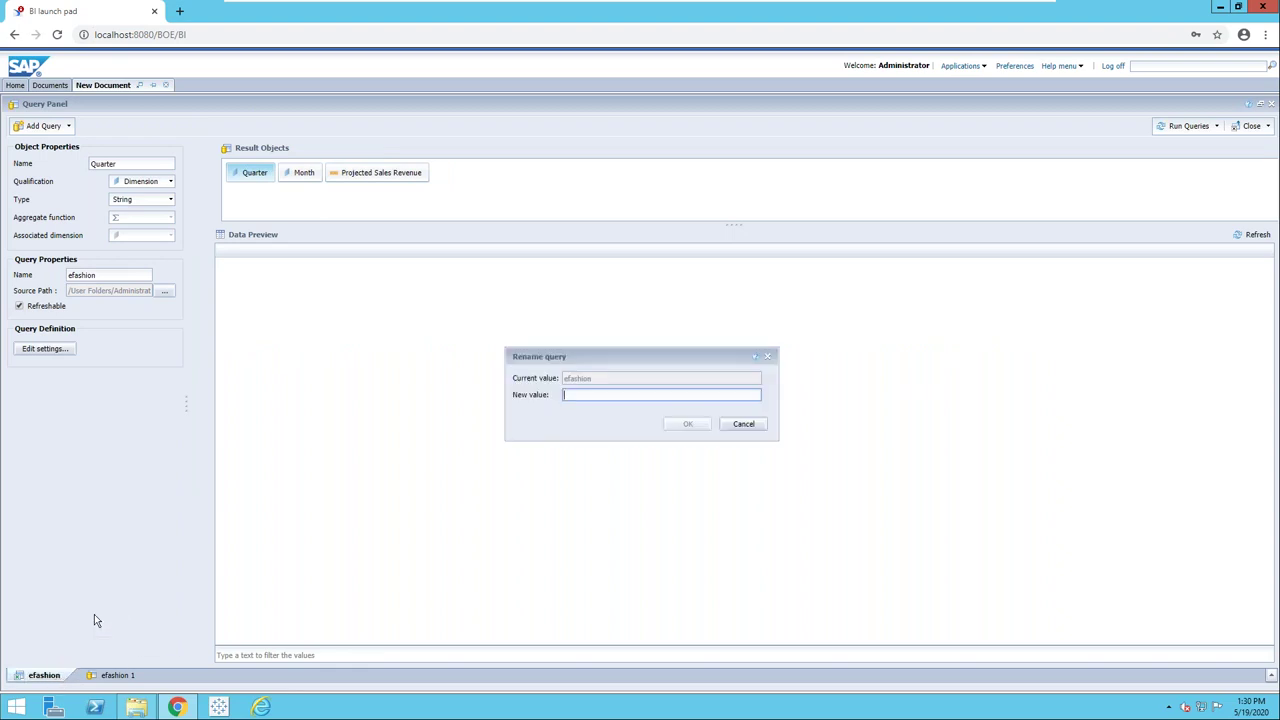
pyautogui.write('exce')
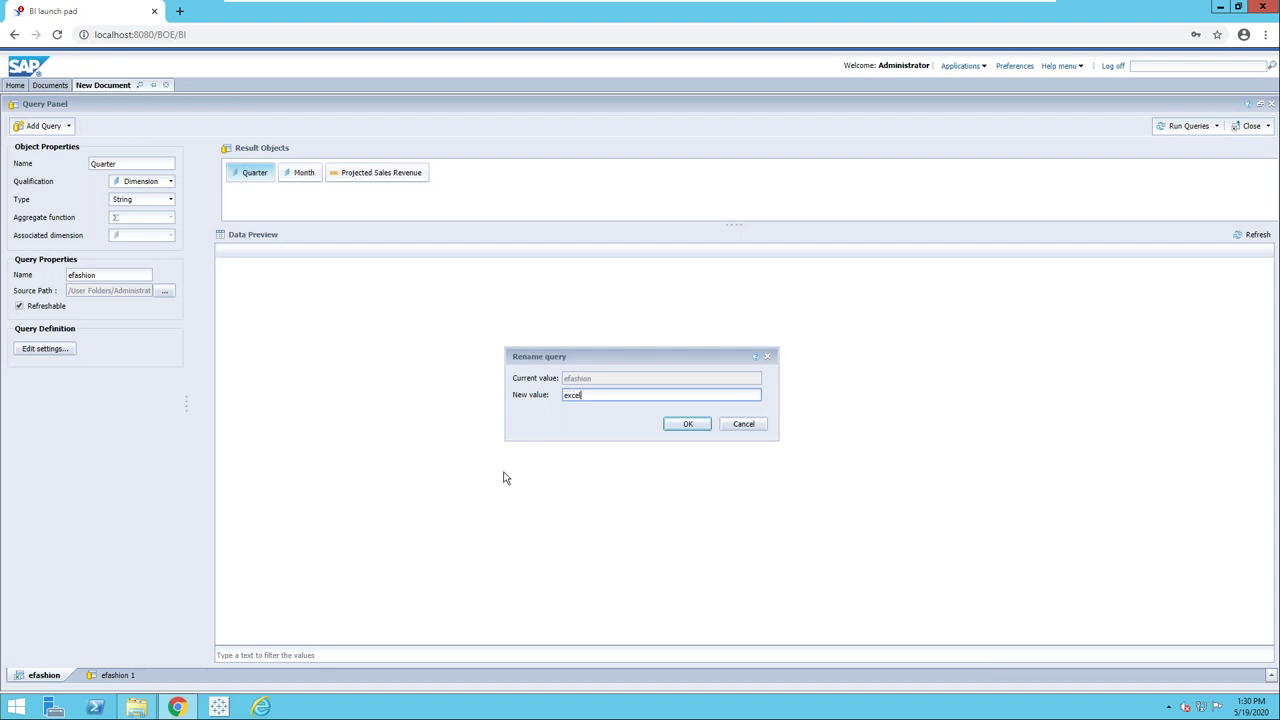
pyautogui.write('l')
pyautogui.click(680, 424)
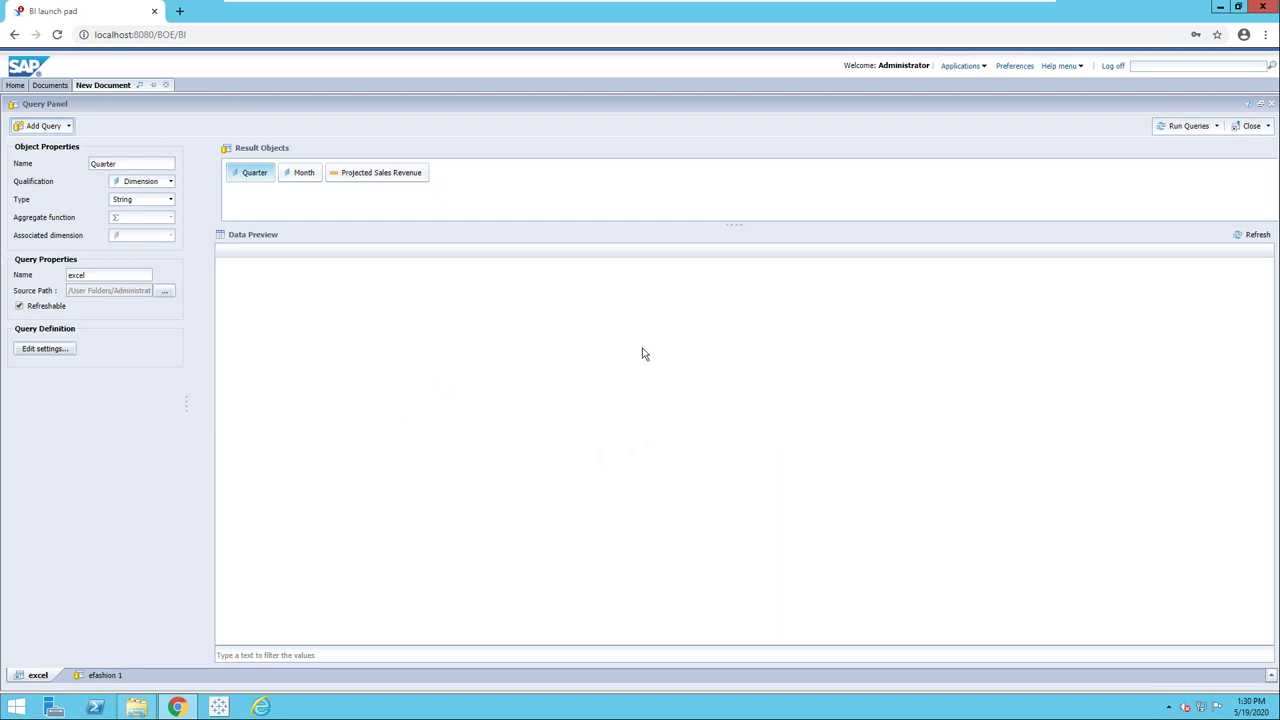
pyautogui.click(1217, 127)
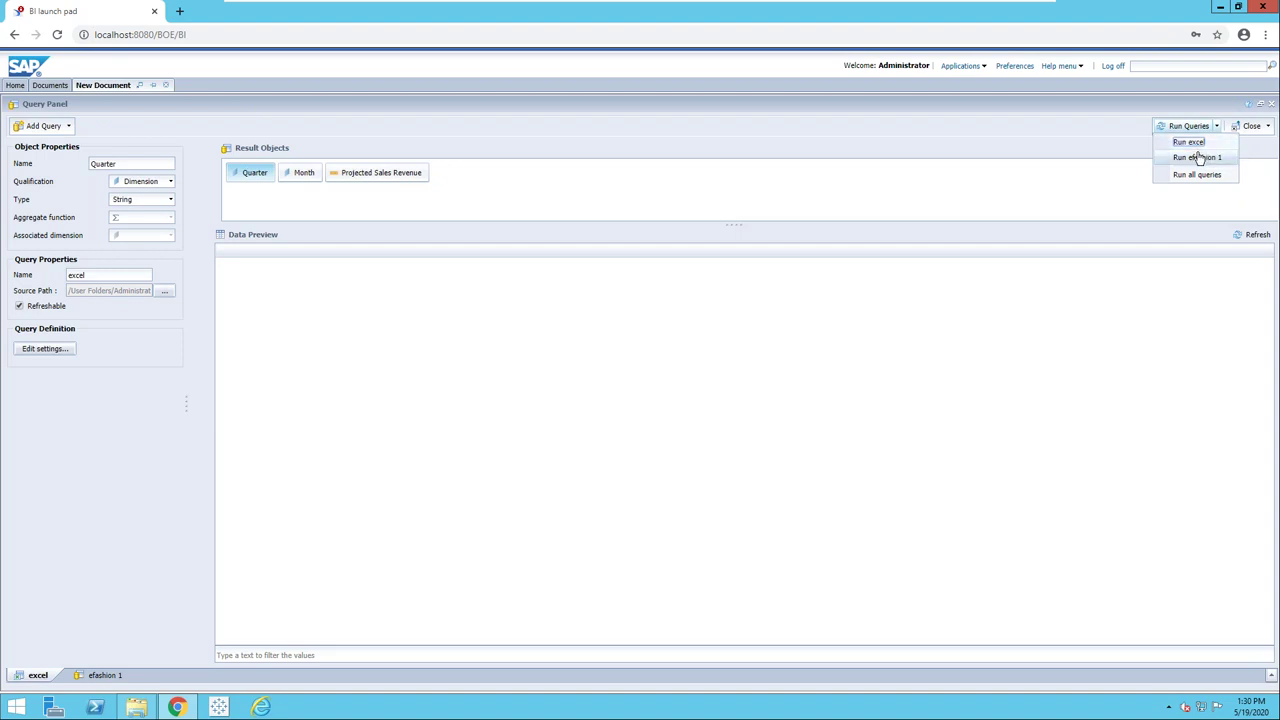
# Run only the efashion 1 query
pyautogui.click(1197, 158)
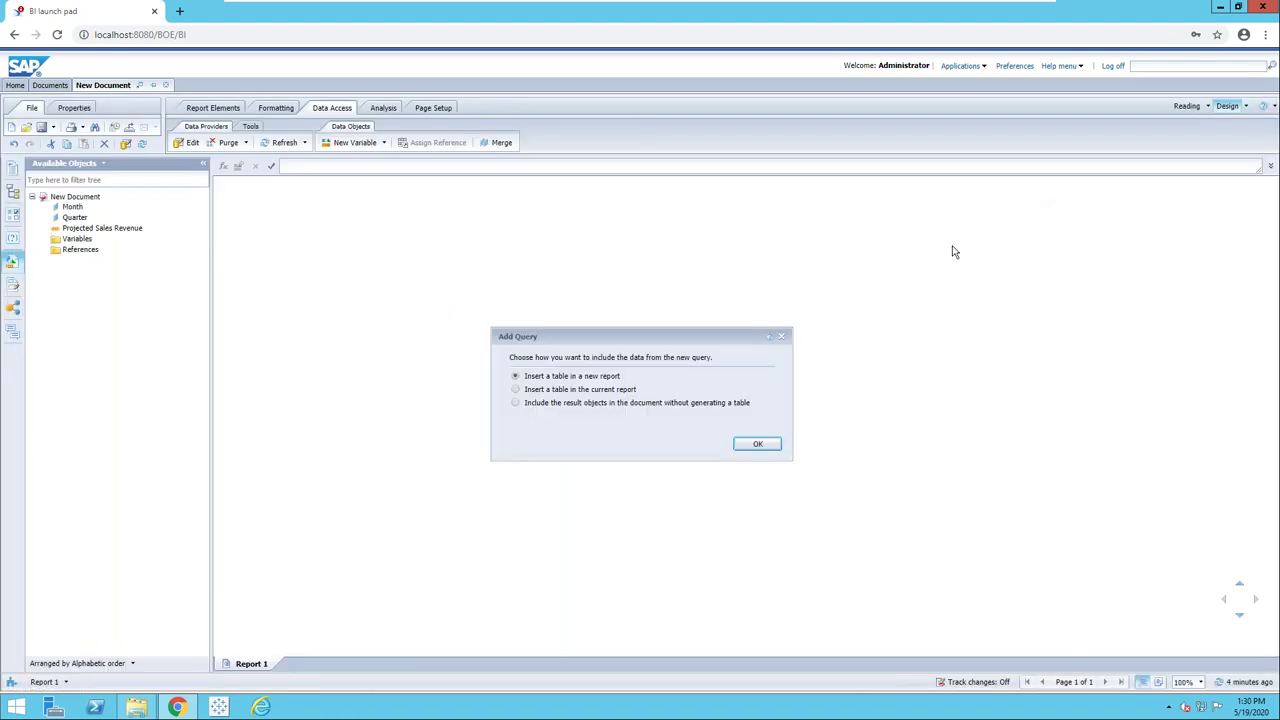
# Insert the efashion 1 results as a table in new Report 2 and nudge the table down-right
pyautogui.click(755, 445)
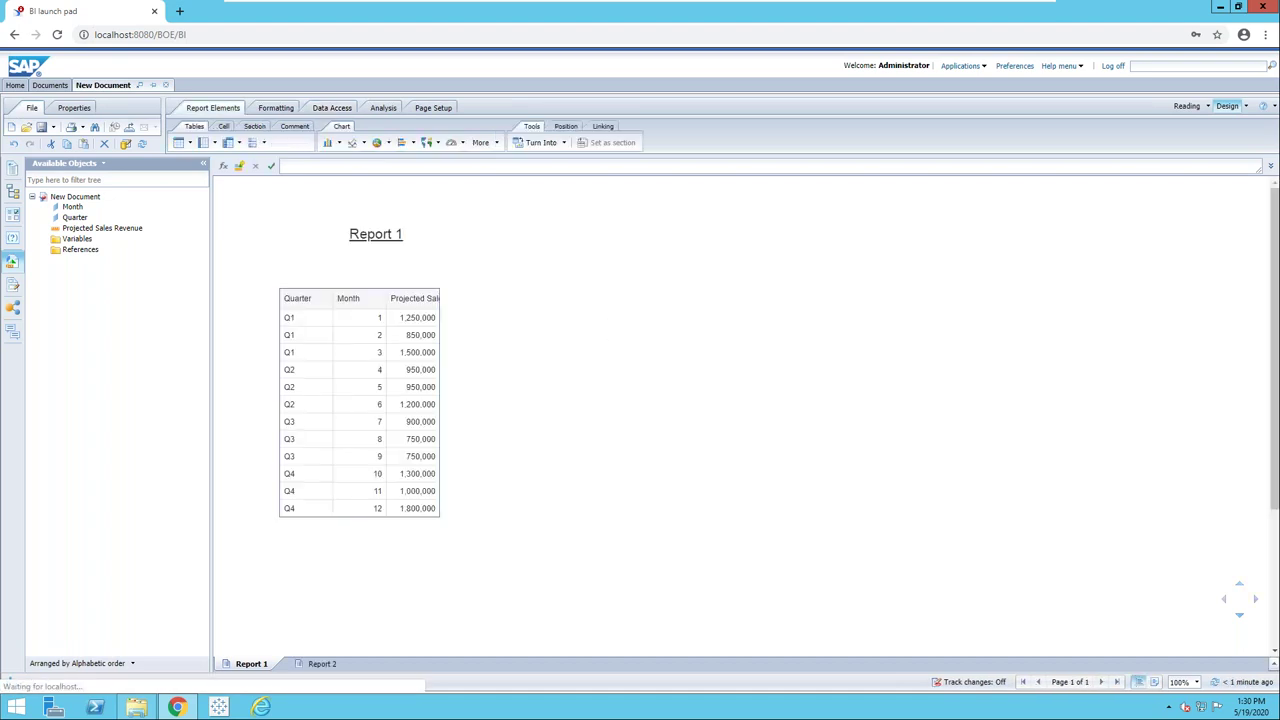
pyautogui.click(704, 422)
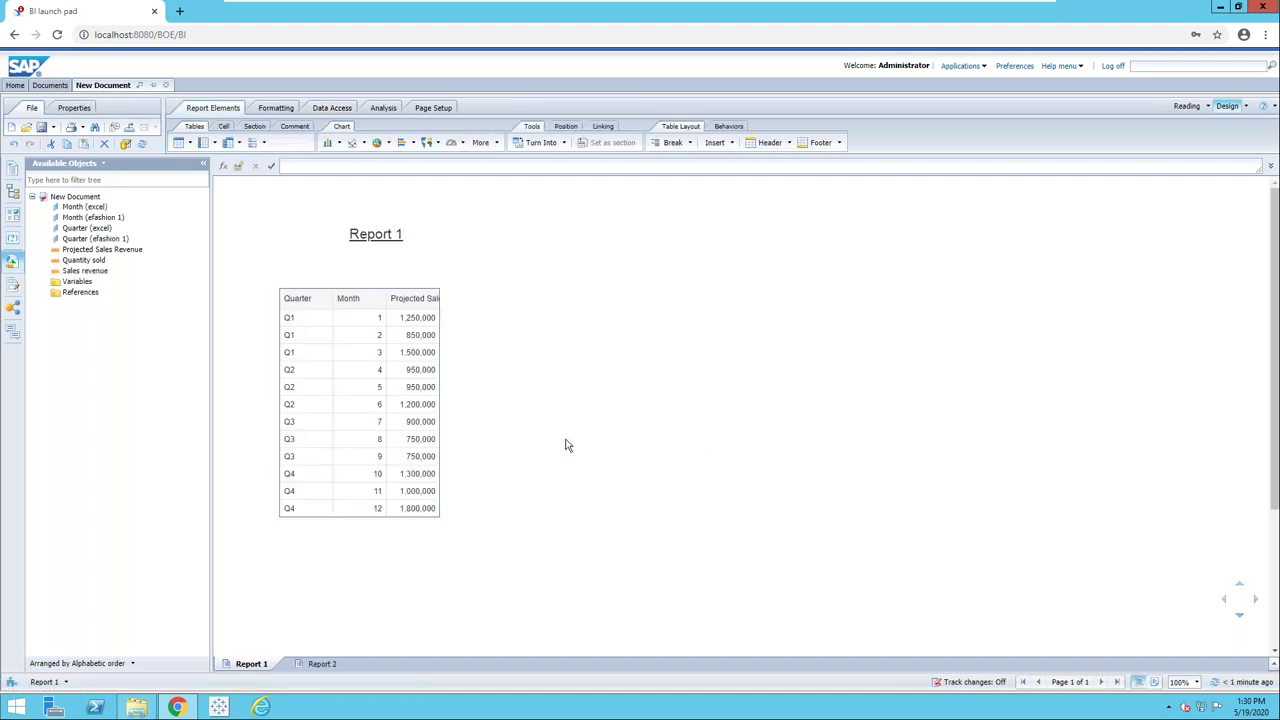
pyautogui.click(321, 663)
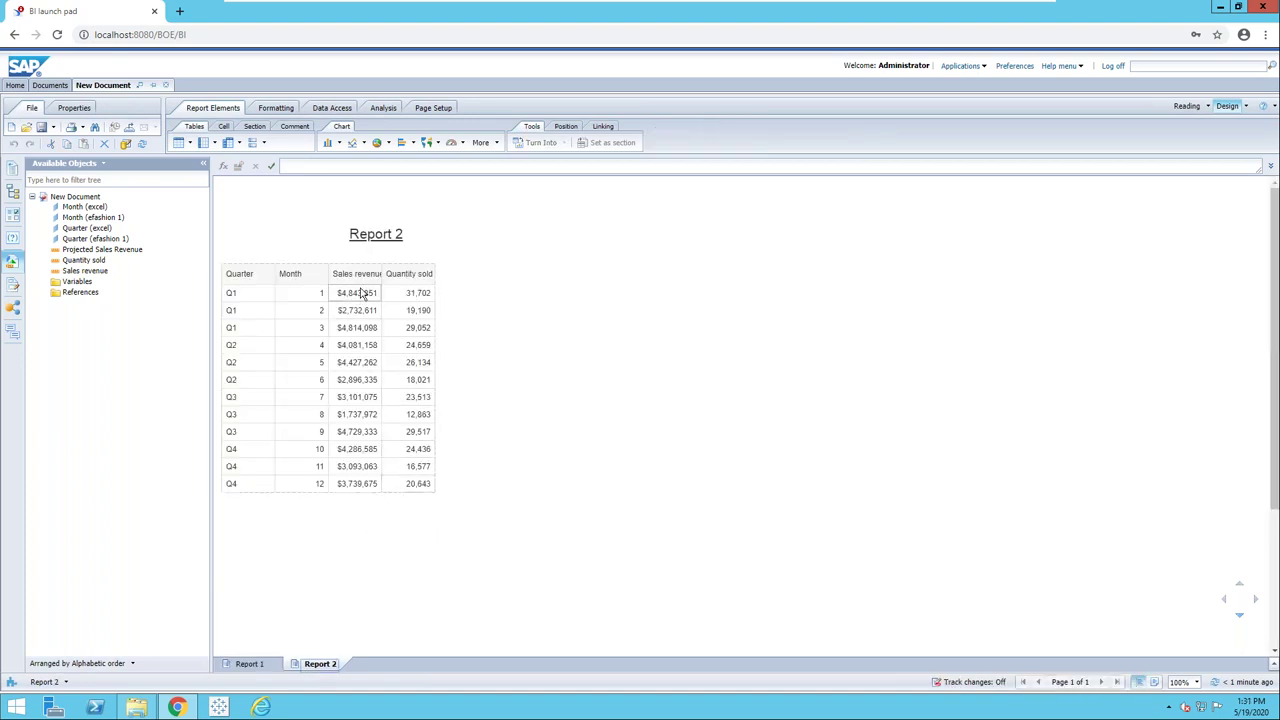
pyautogui.moveTo(371, 259); pyautogui.dragTo(417, 272)
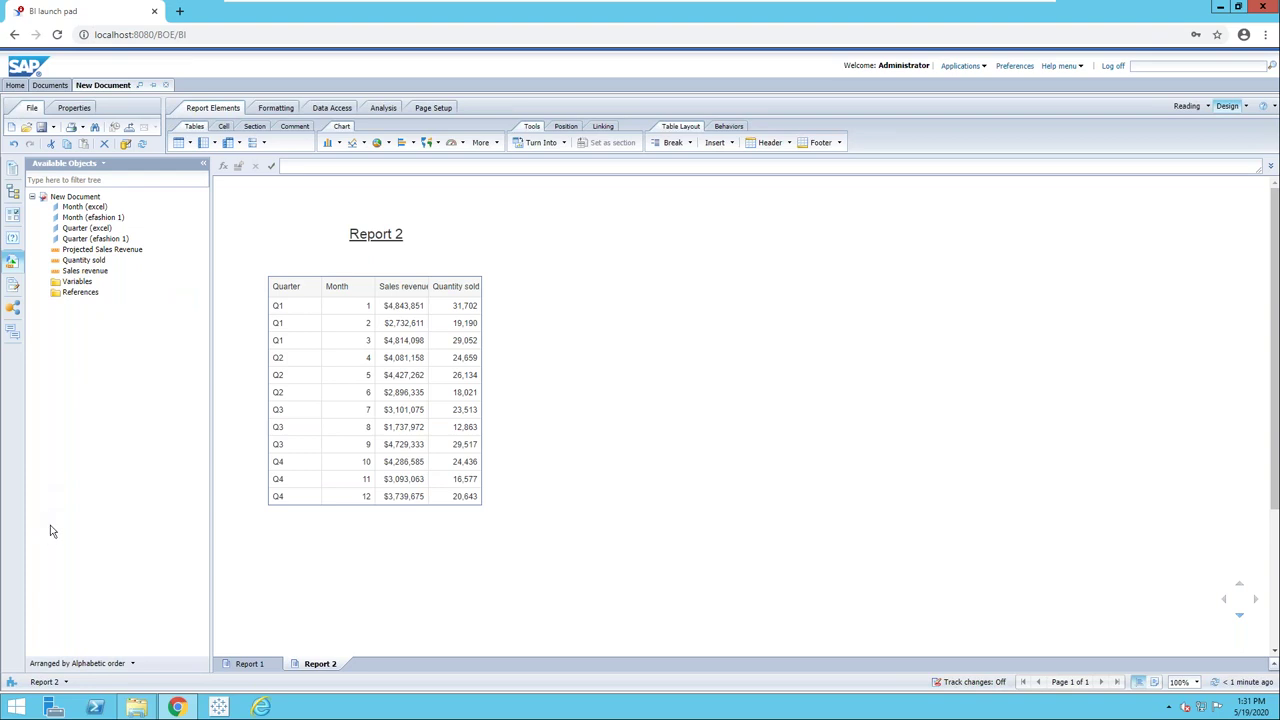
# Arrange the Available Objects list by Query
pyautogui.click(132, 664)
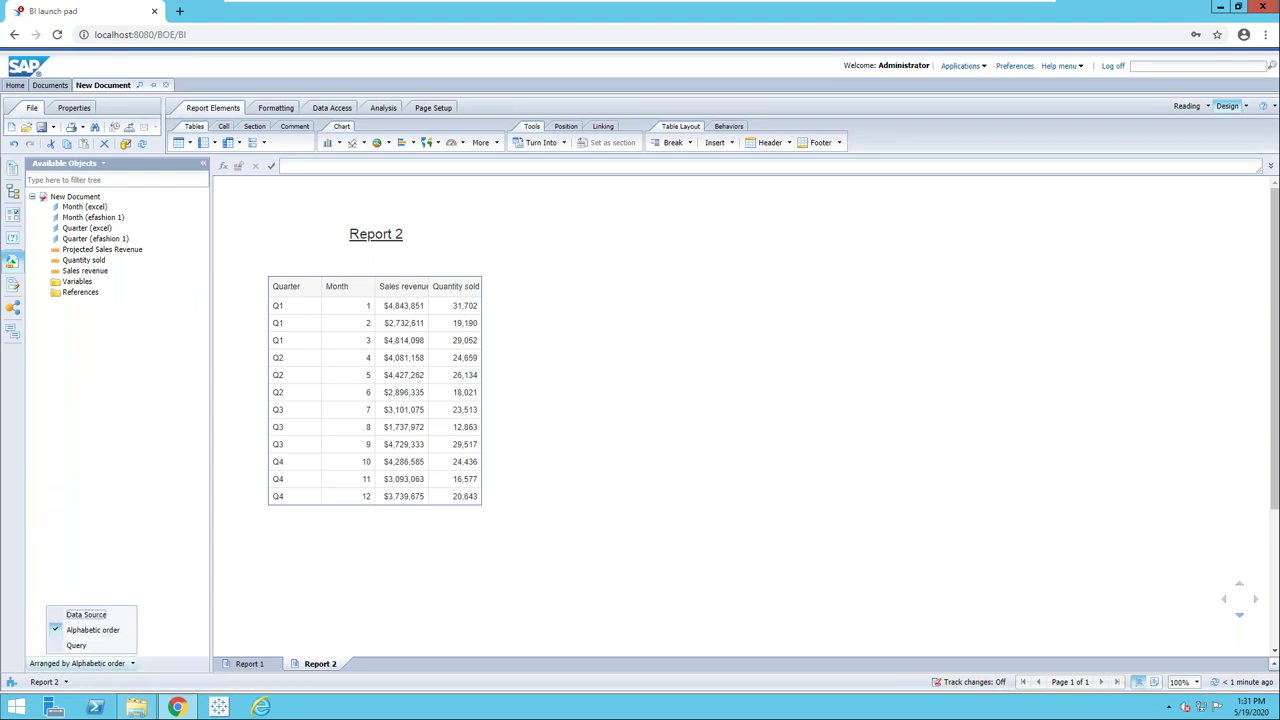
pyautogui.click(104, 648)
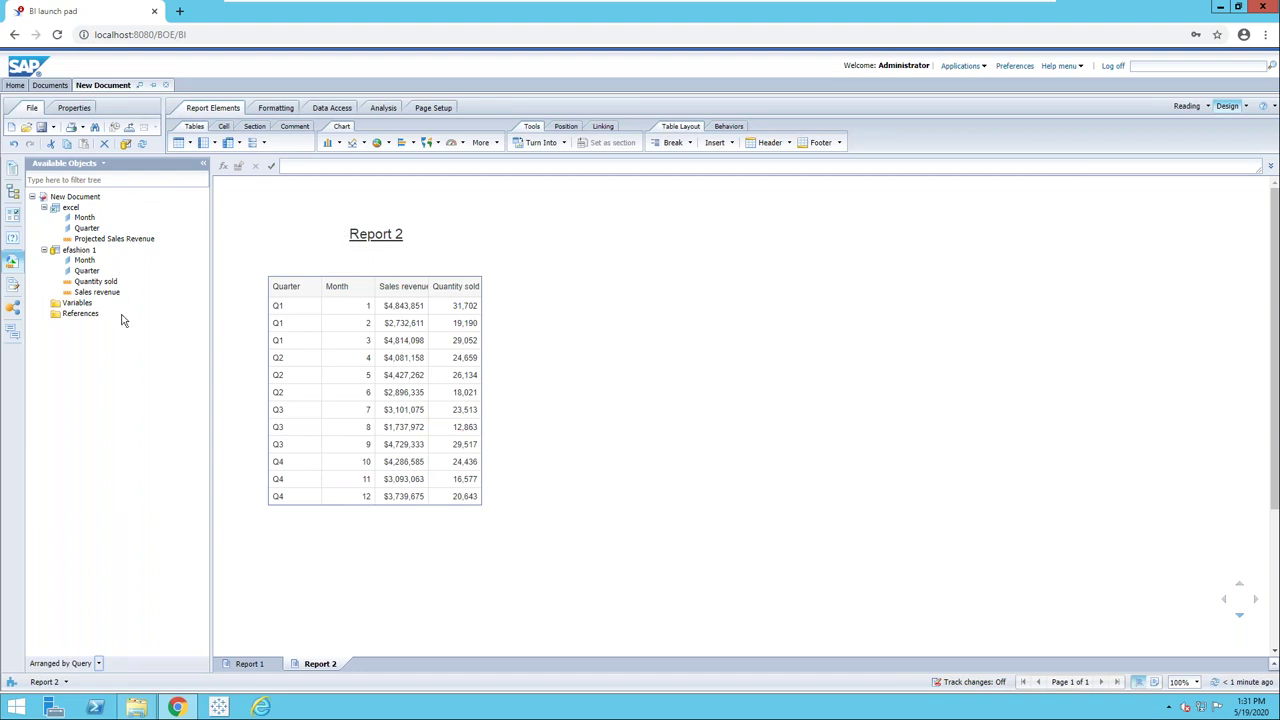
pyautogui.moveTo(107, 287)
# Add a new Report 3 from the Report 2 tab menu and select the excel Quarter object
pyautogui.rightClick(316, 666)
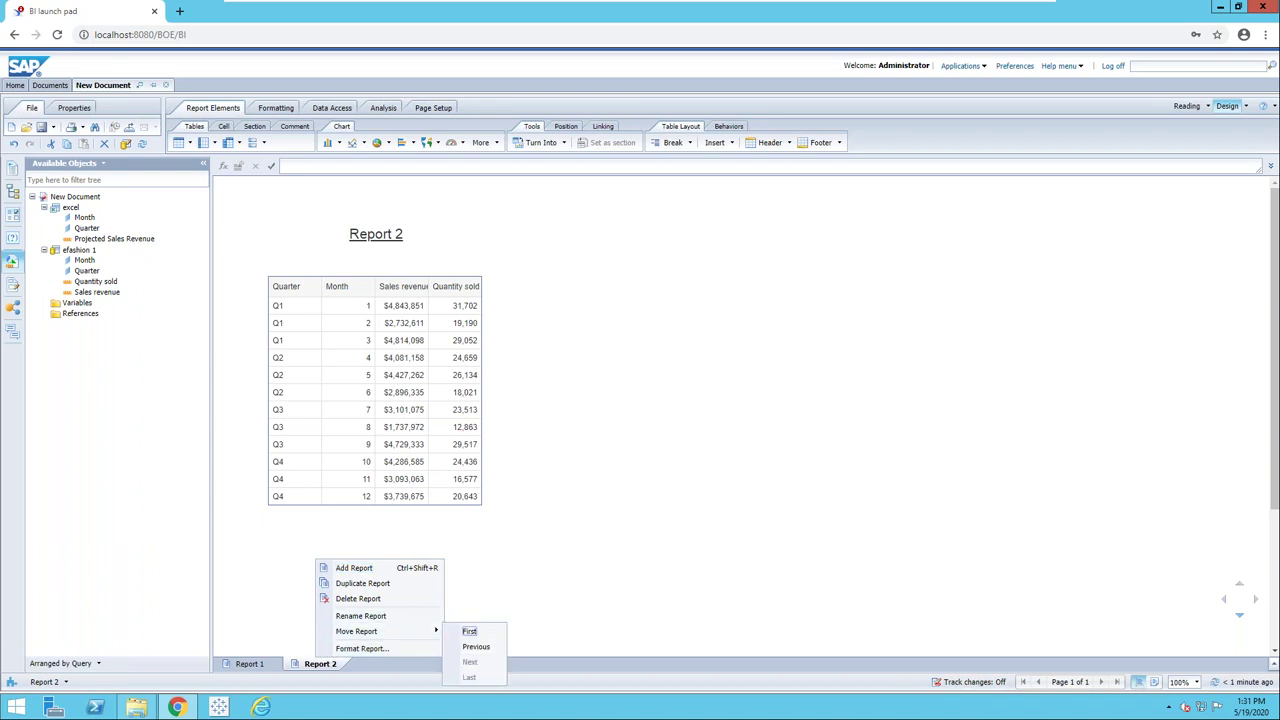
pyautogui.click(362, 568)
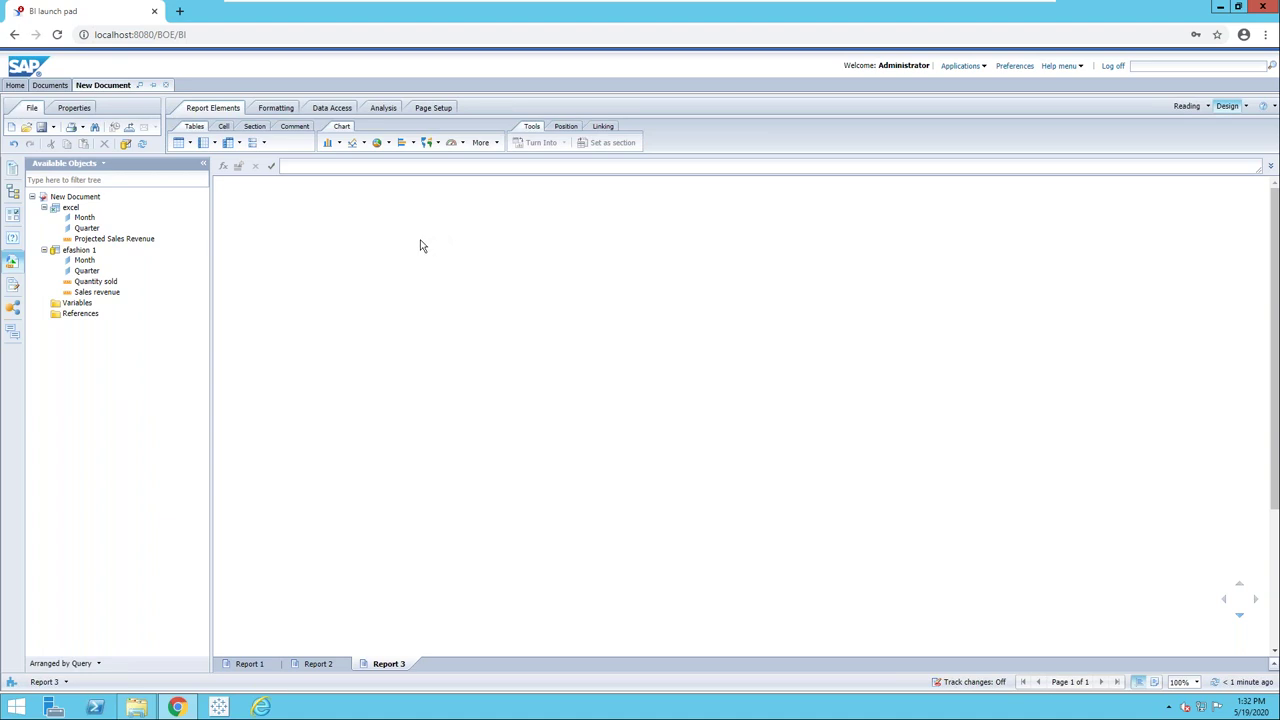
pyautogui.click(98, 229)
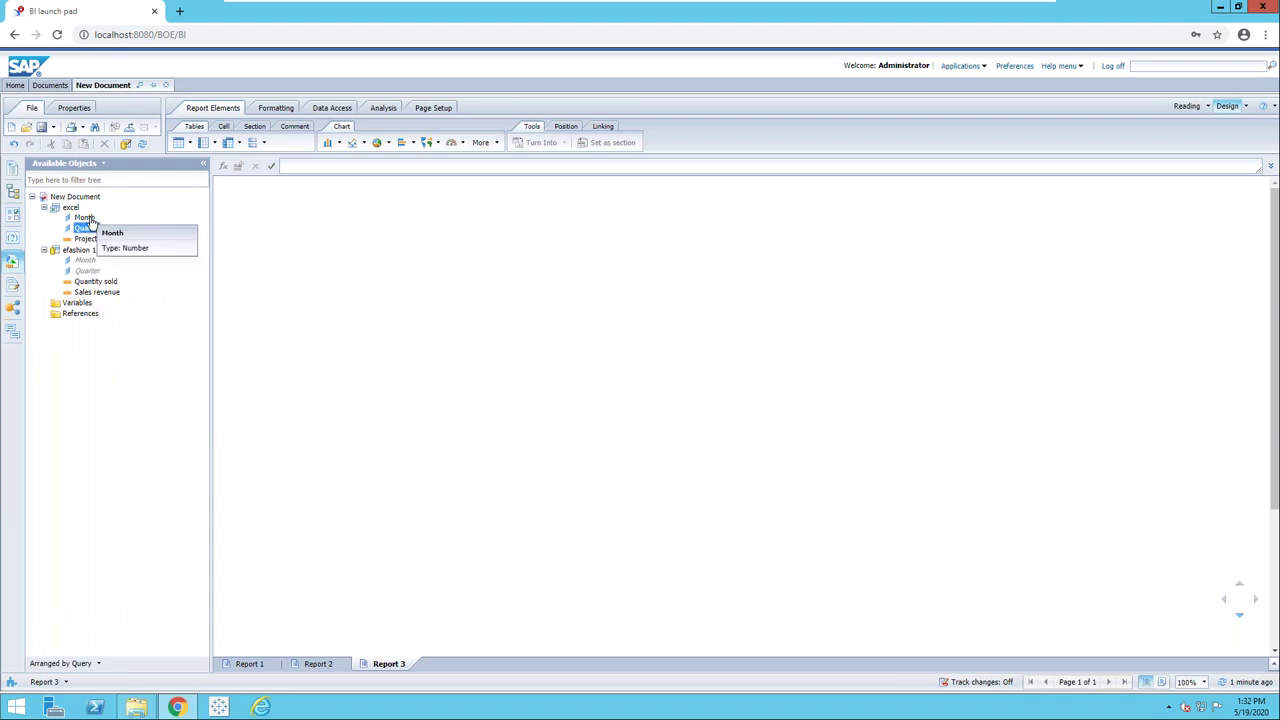
# Place excel's Quarter, Month and Projected Sales Revenue as a table on Report 3
pyautogui.keyDown('ctrl'); pyautogui.click(85, 218); pyautogui.keyUp('ctrl')
pyautogui.keyDown('ctrl'); pyautogui.click(92, 237); pyautogui.keyUp('ctrl')
pyautogui.moveTo(93, 232); pyautogui.dragTo(330, 271)
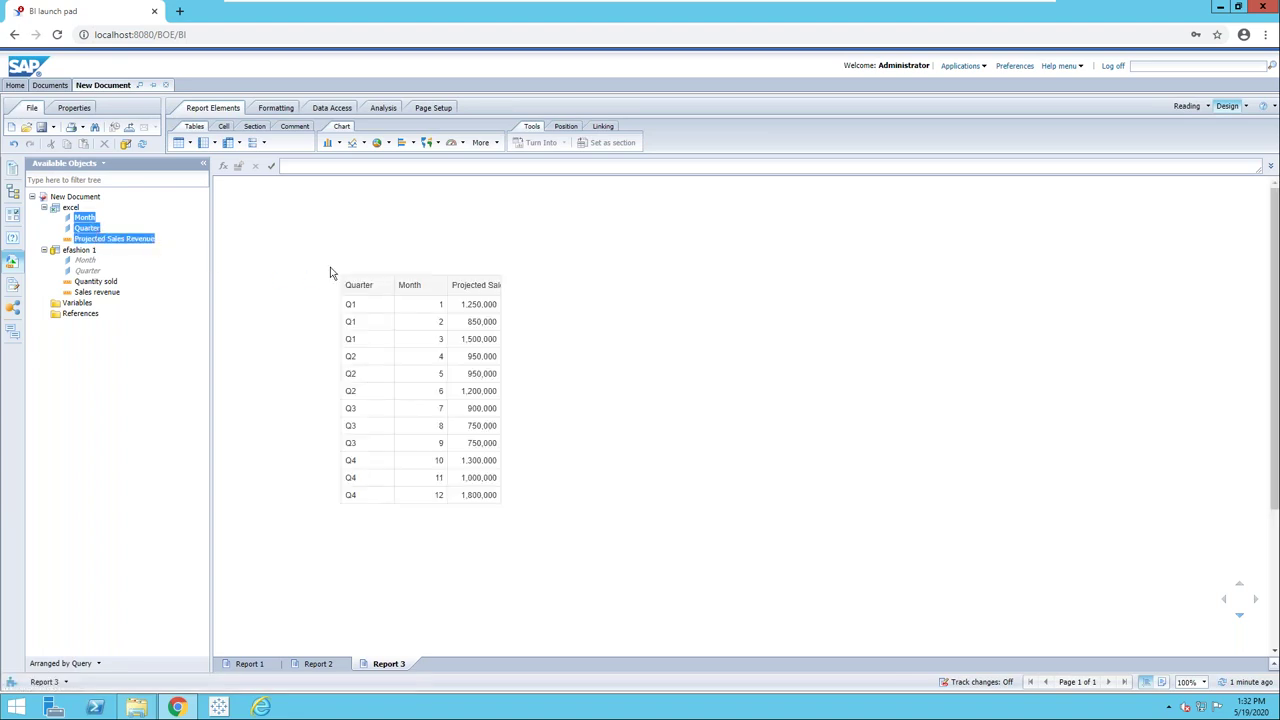
pyautogui.click(343, 283)
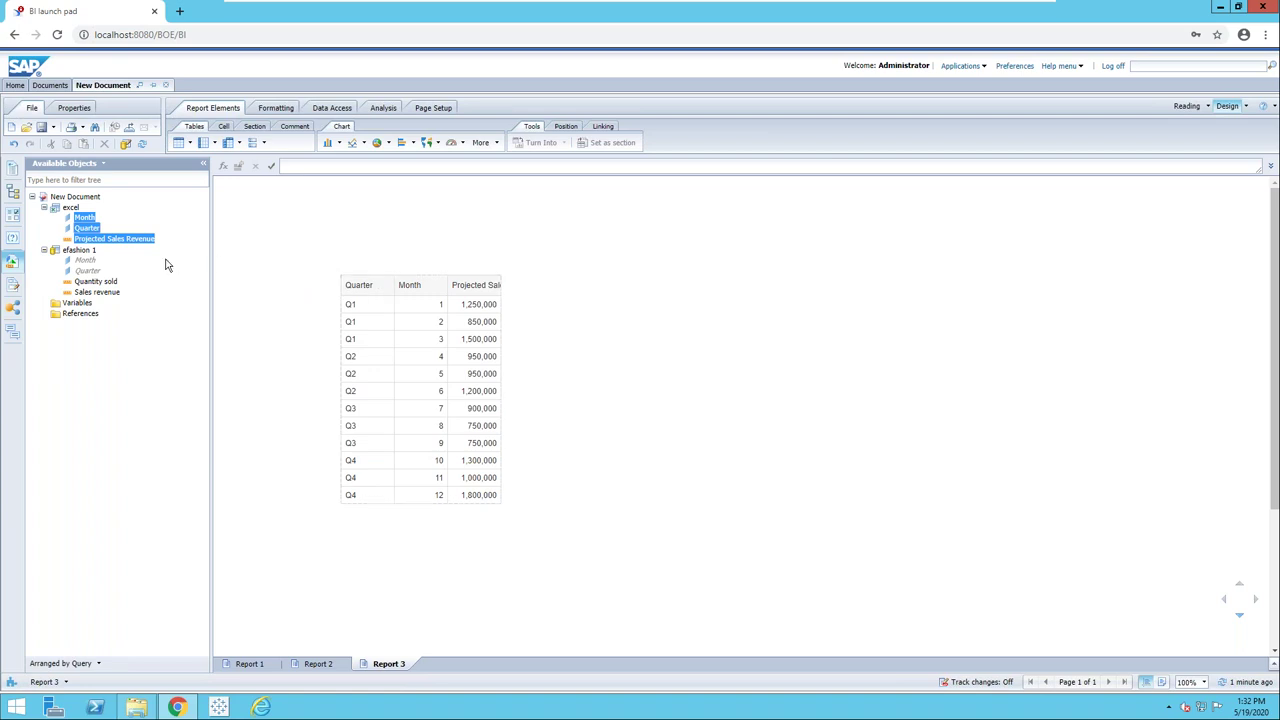
# Add efashion 1's Quantity sold and Sales revenue as table columns, undoing the misplaced separate block
pyautogui.click(99, 291)
pyautogui.keyDown('ctrl'); pyautogui.click(95, 283); pyautogui.keyUp('ctrl')
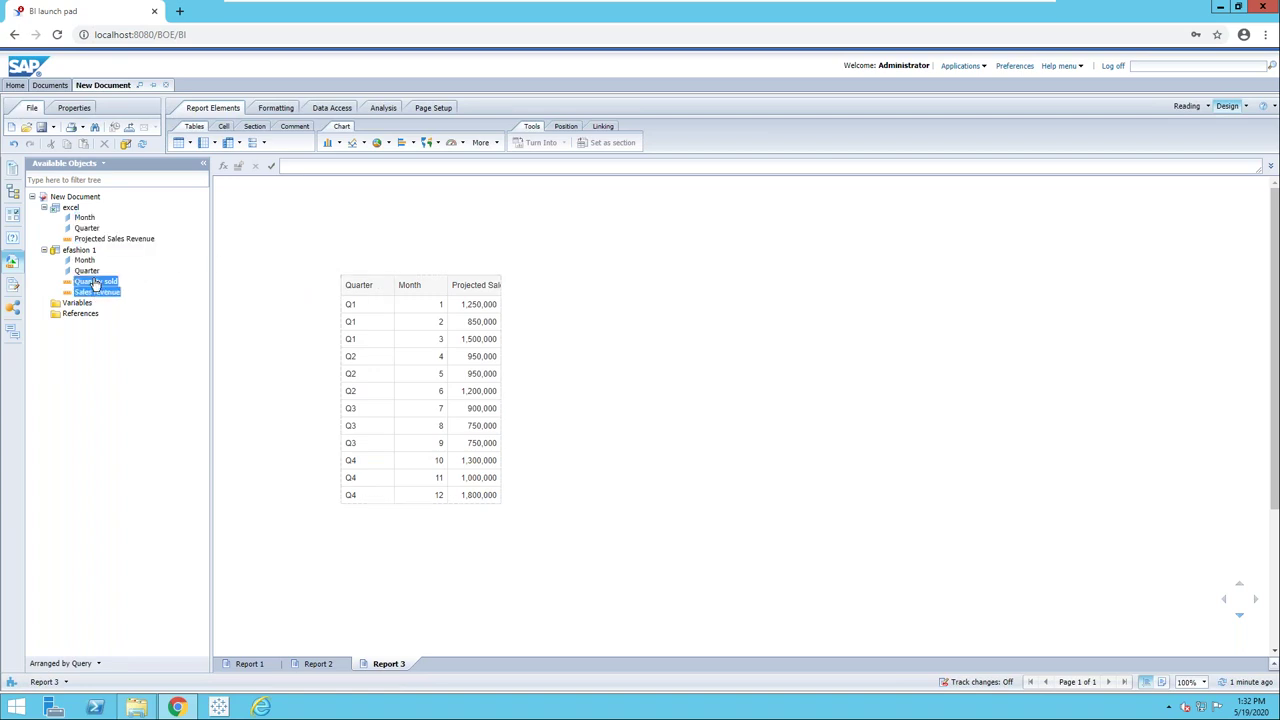
pyautogui.moveTo(95, 283); pyautogui.dragTo(504, 336)
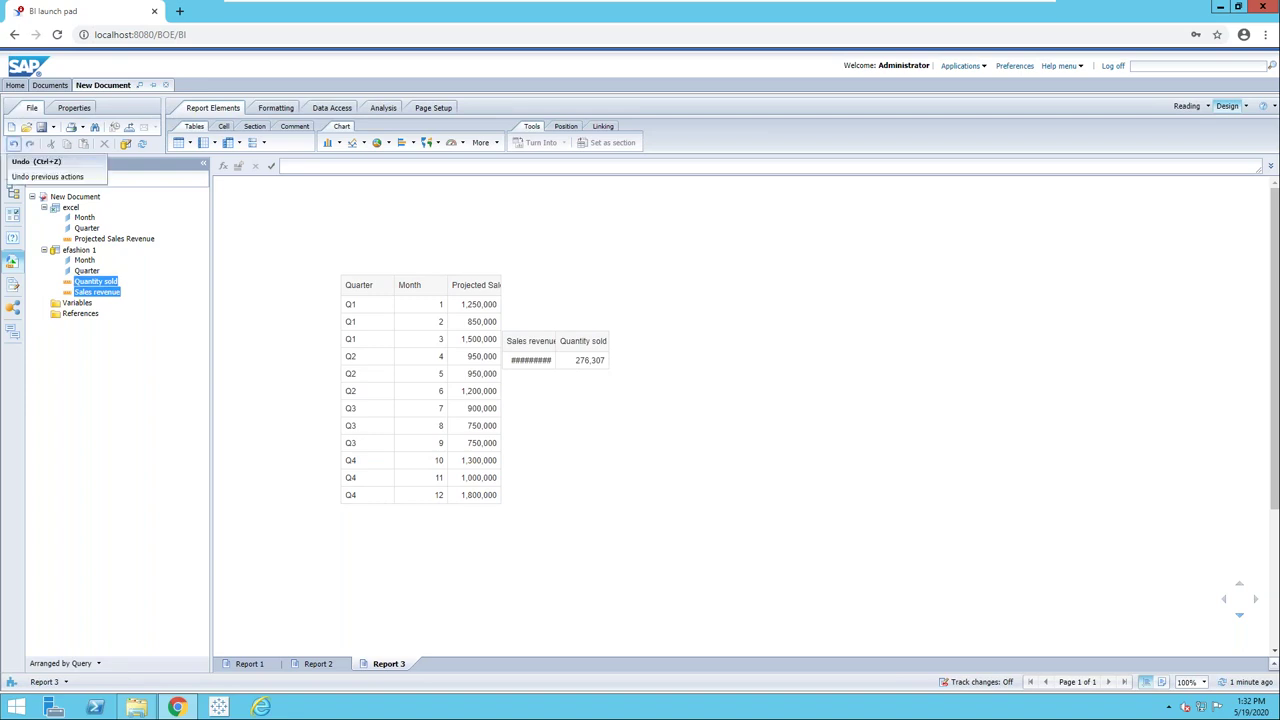
pyautogui.click(14, 147)
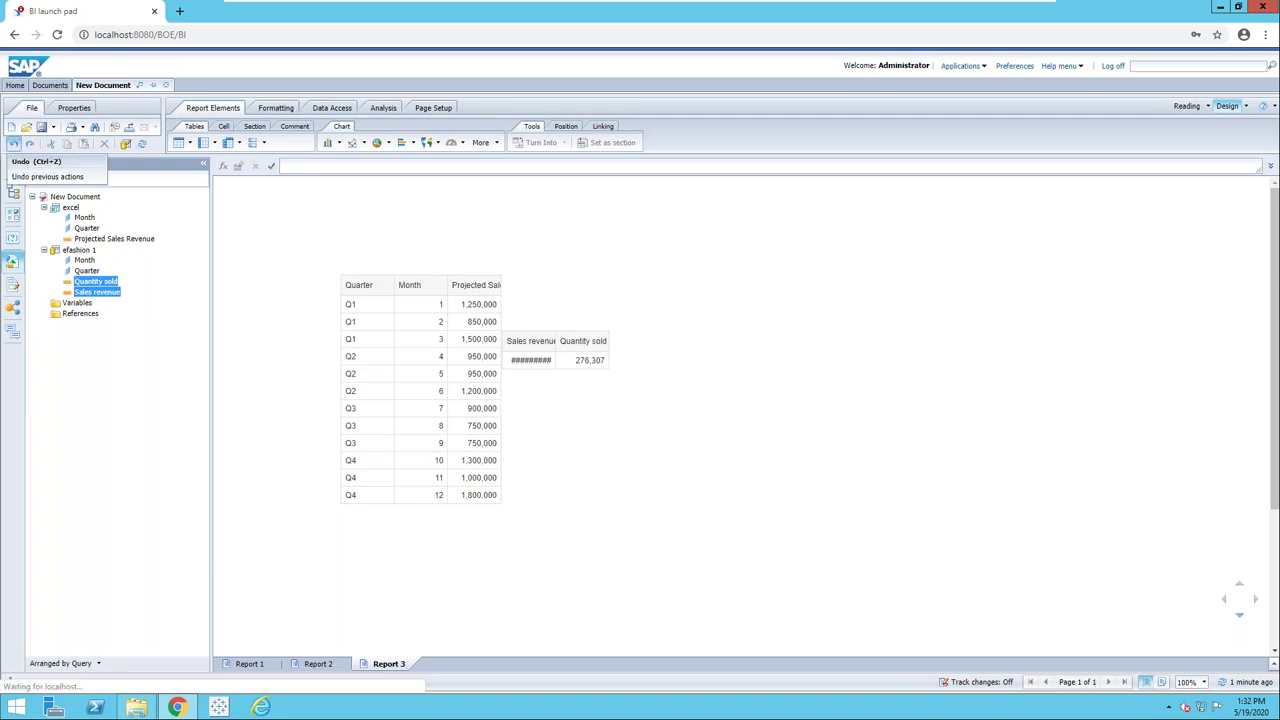
pyautogui.keyDown('ctrl'); pyautogui.click(93, 283); pyautogui.keyUp('ctrl')
pyautogui.moveTo(93, 283); pyautogui.dragTo(503, 362)
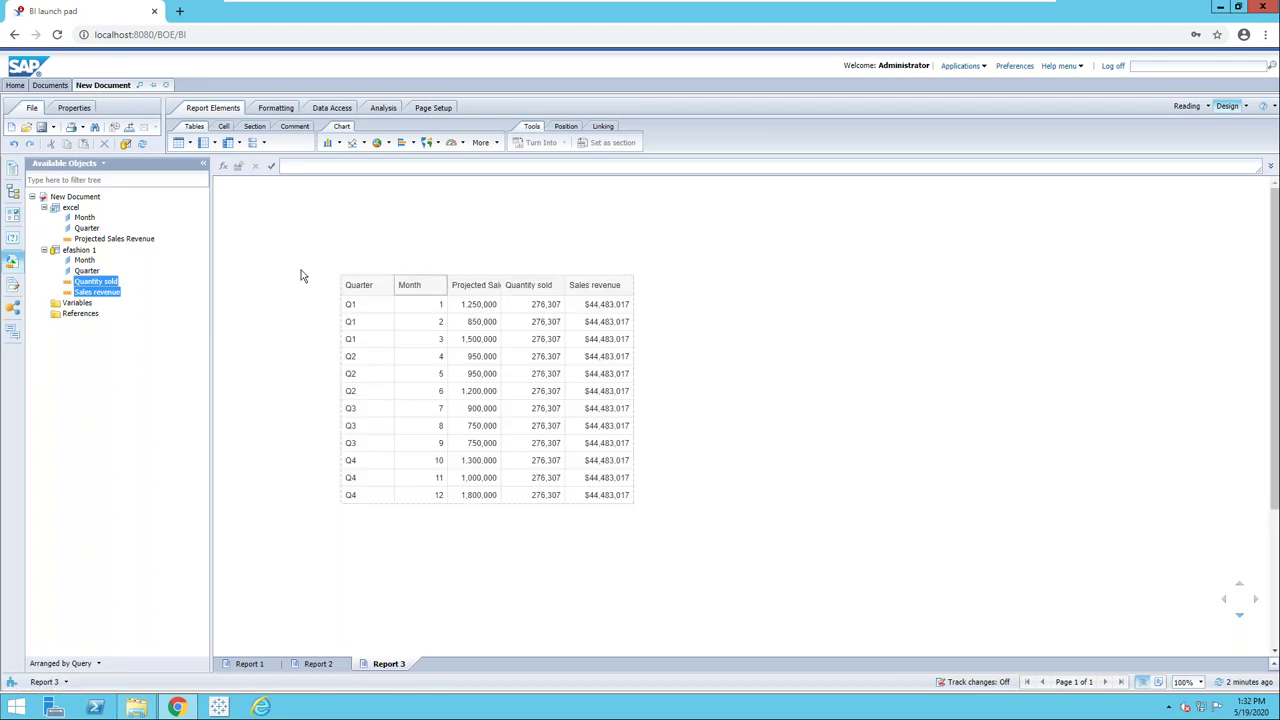
pyautogui.click(97, 197)
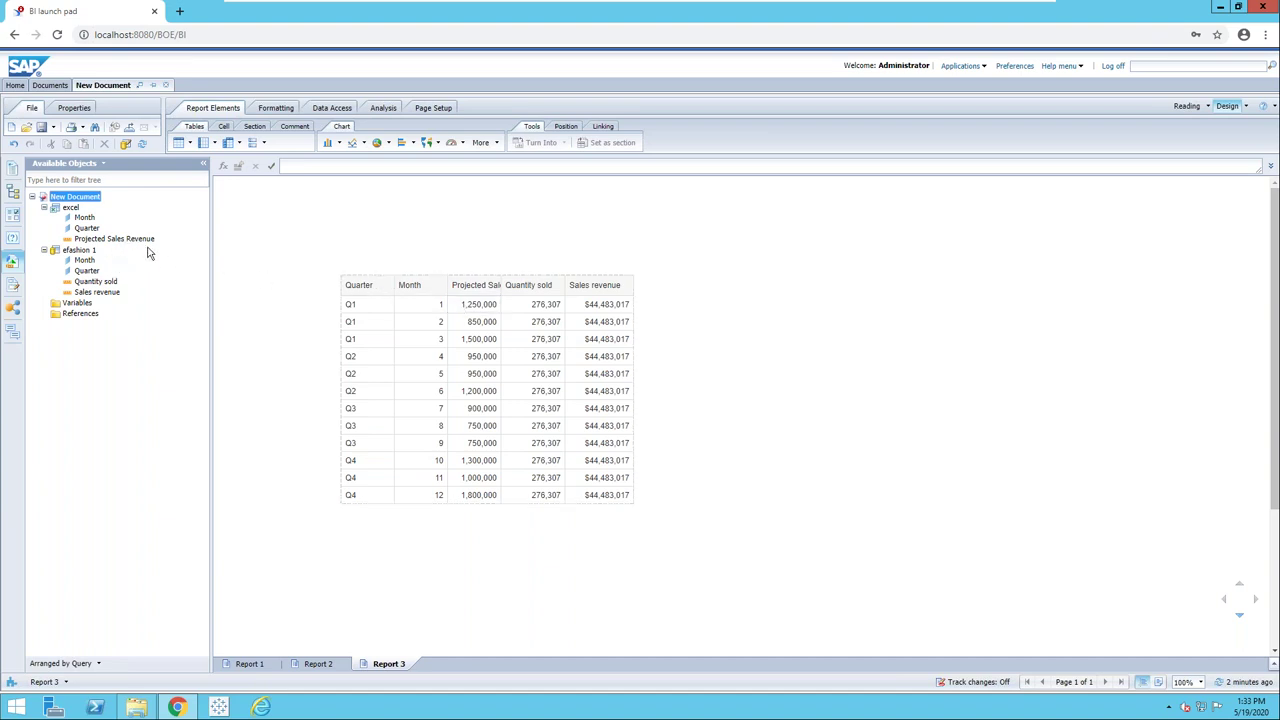
# Merge the excel Quarter dimension with the efashion 1 Quarter dimension
pyautogui.click(336, 108)
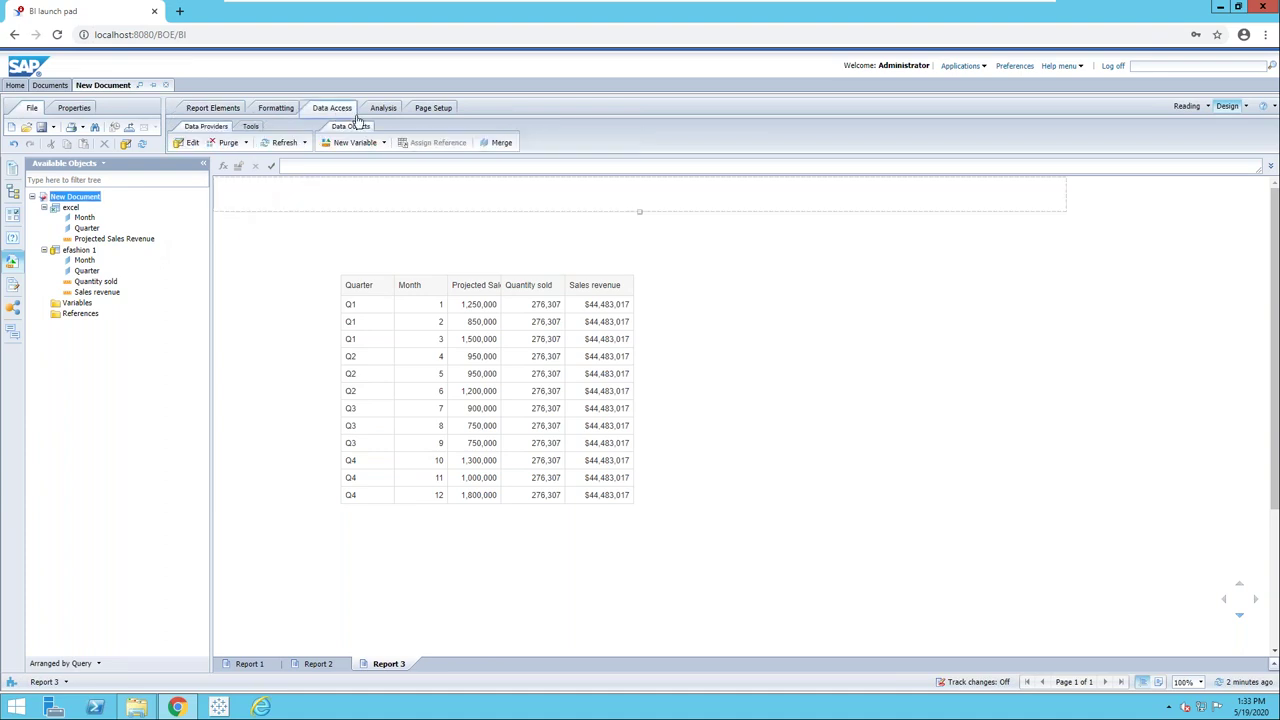
pyautogui.click(501, 143)
pyautogui.moveTo(555, 282); pyautogui.dragTo(565, 234)
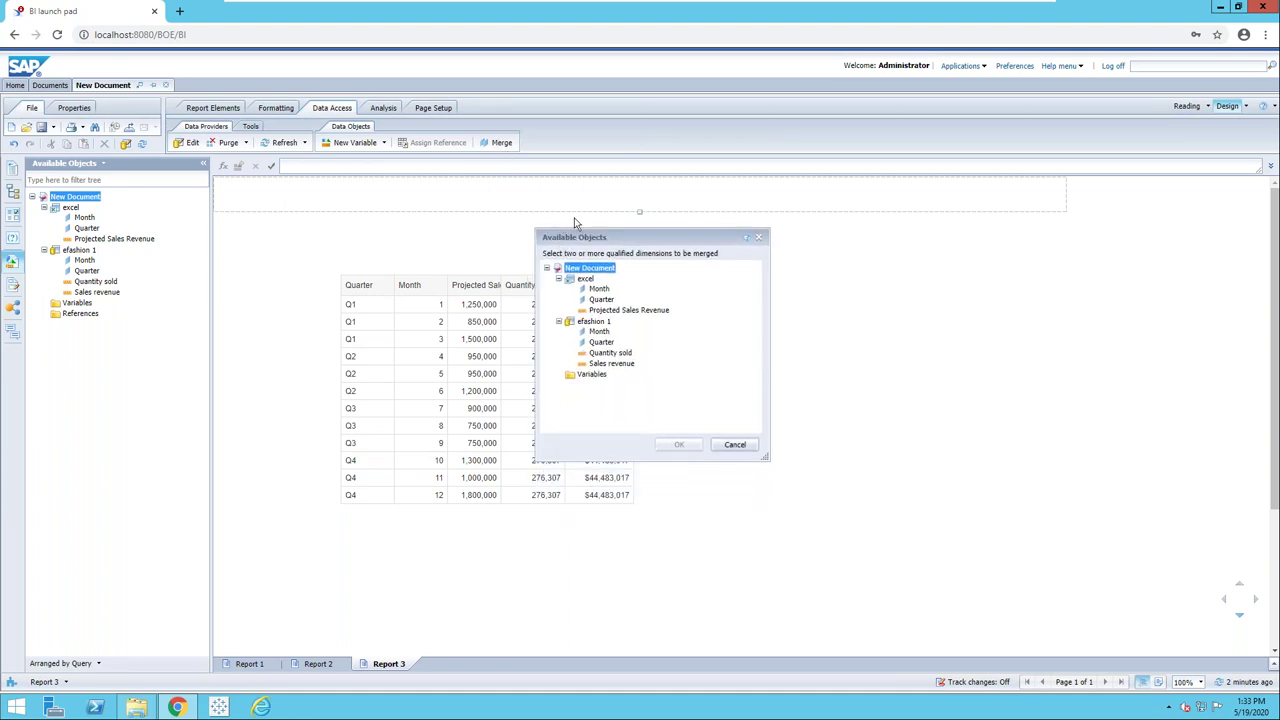
pyautogui.click(599, 300)
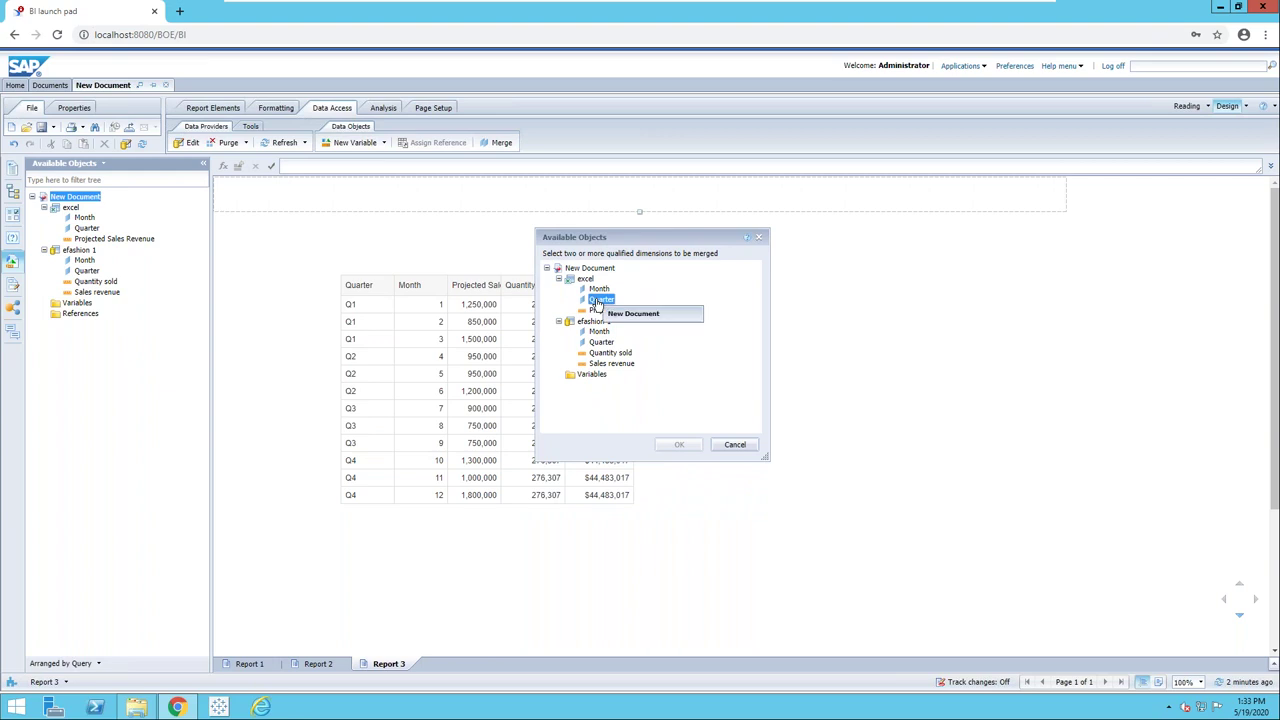
pyautogui.keyDown('ctrl'); pyautogui.click(600, 342); pyautogui.keyUp('ctrl')
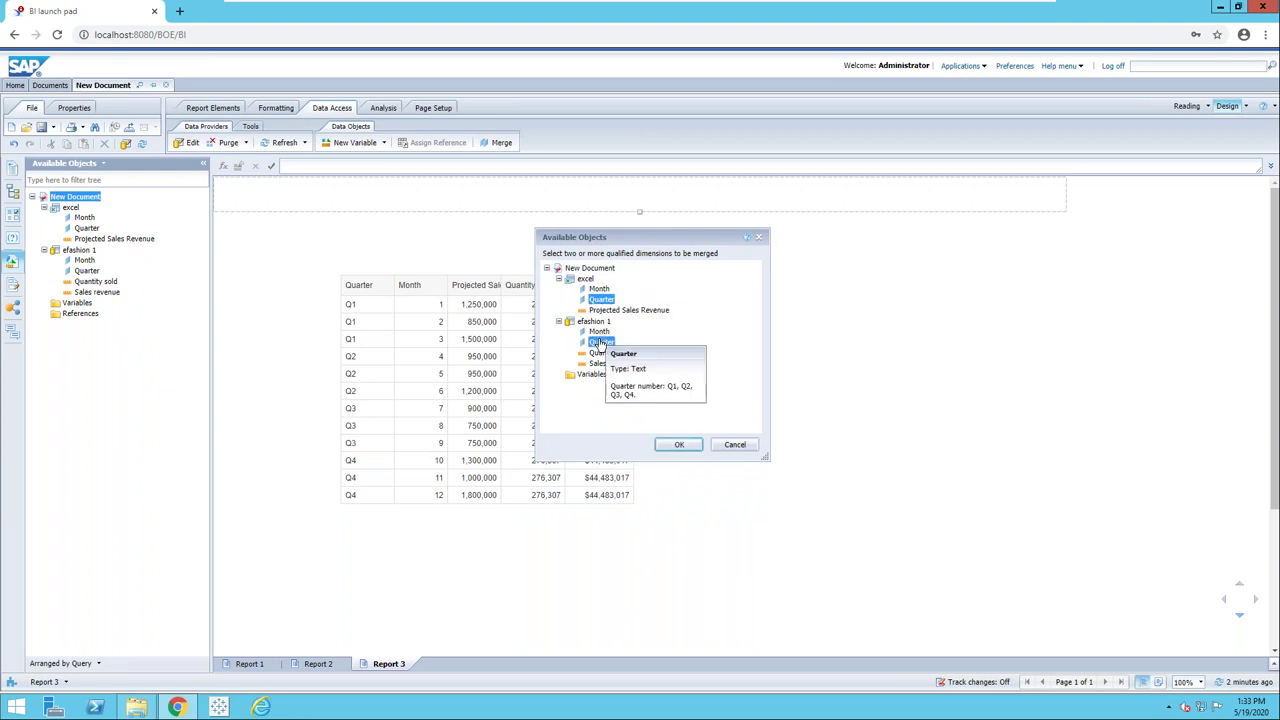
pyautogui.click(672, 444)
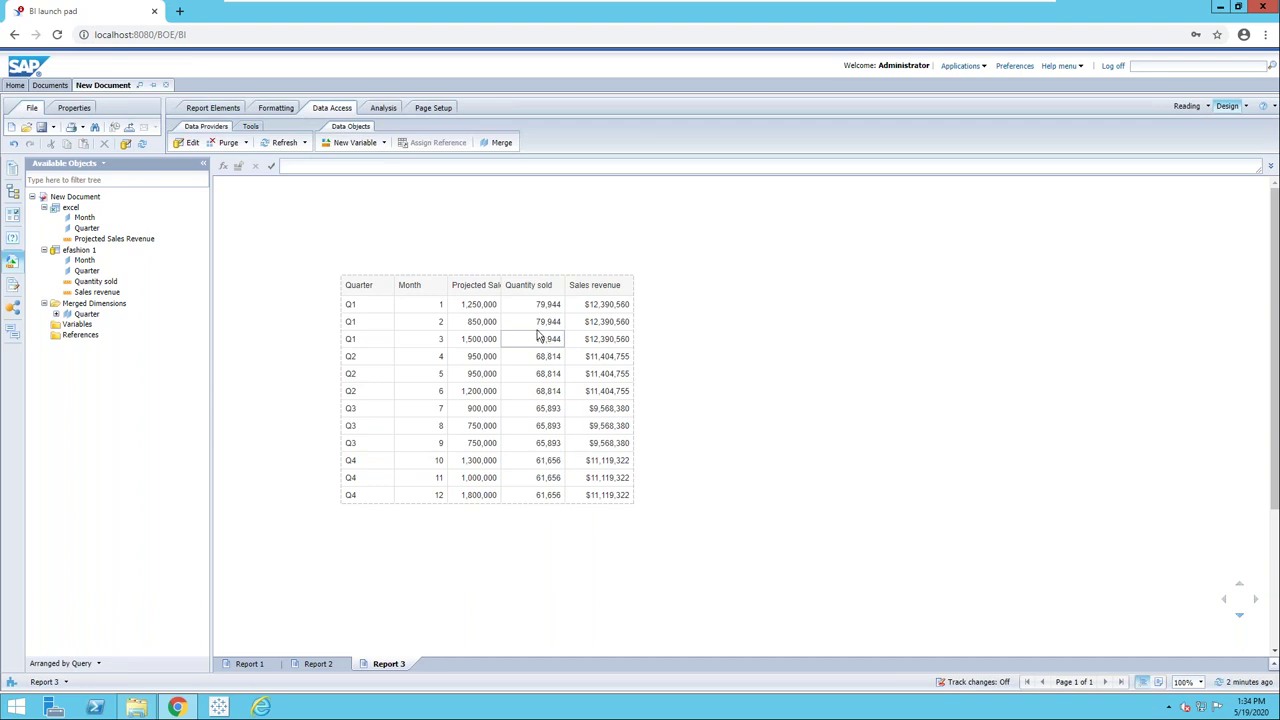
# Merge excel Month with efashion 1 Month, then expand the merged Month and Quarter nodes
pyautogui.click(495, 143)
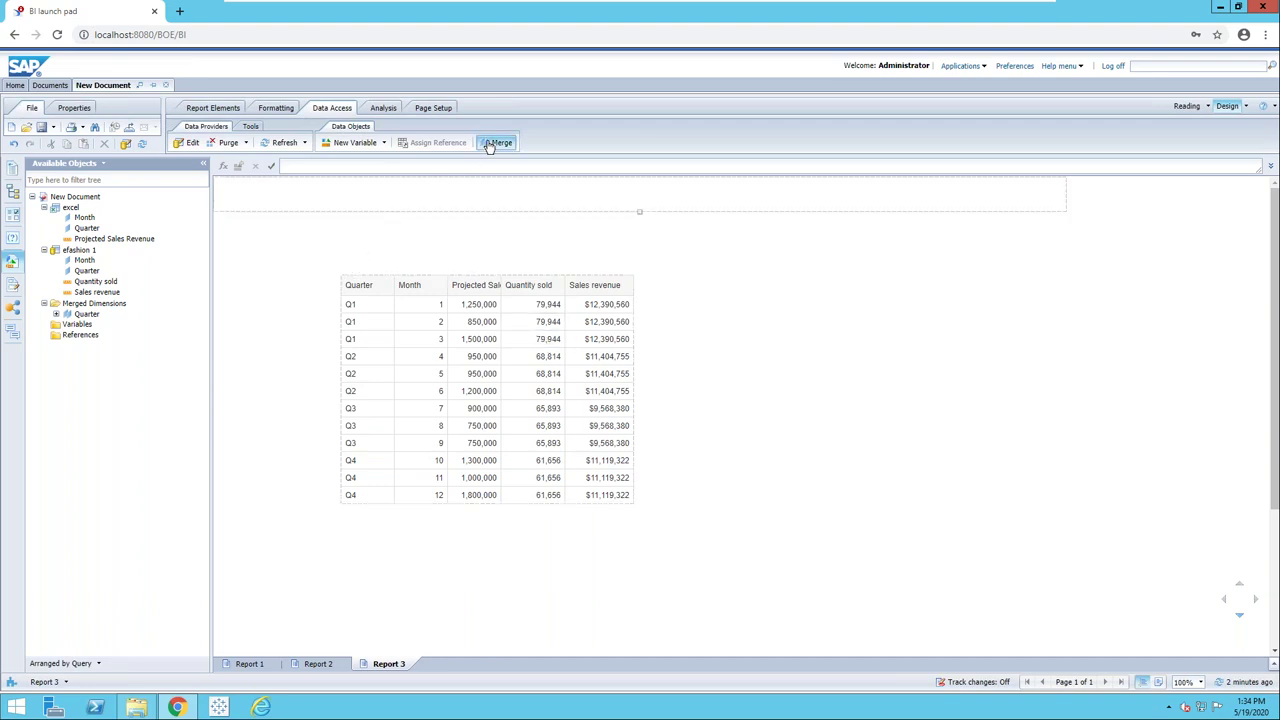
pyautogui.click(588, 340)
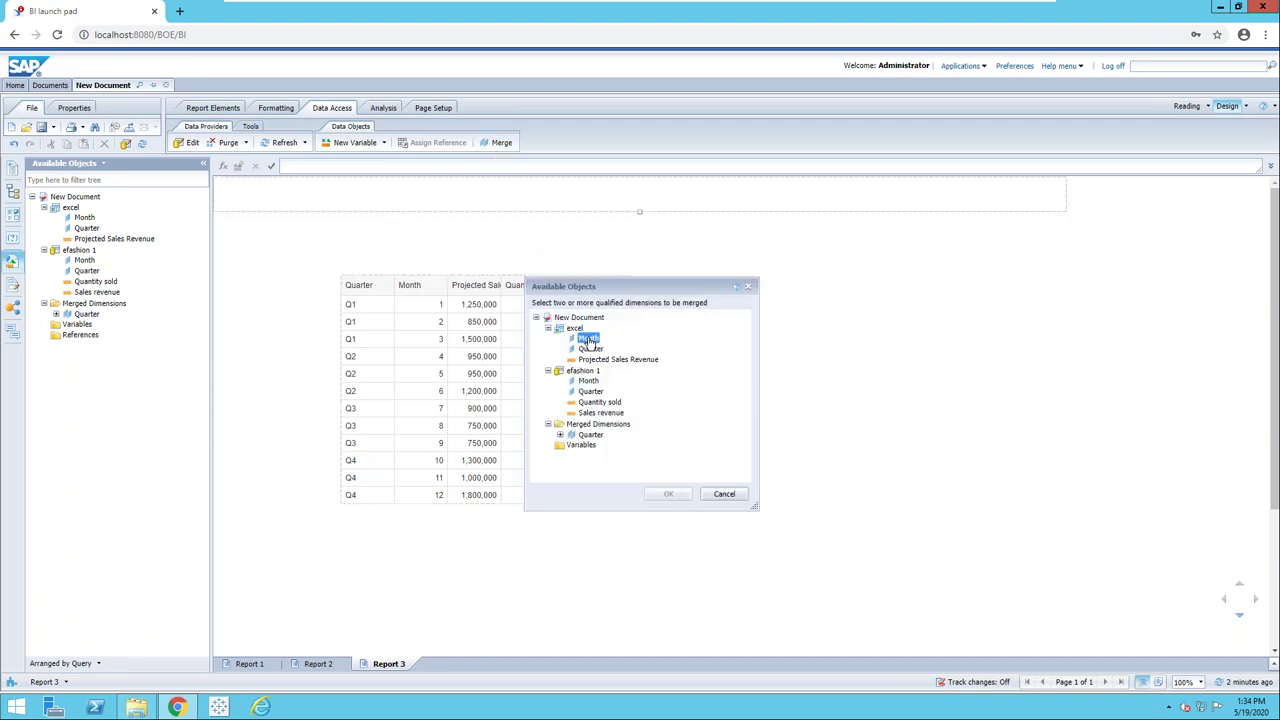
pyautogui.keyDown('ctrl'); pyautogui.click(588, 381); pyautogui.keyUp('ctrl')
pyautogui.click(672, 494)
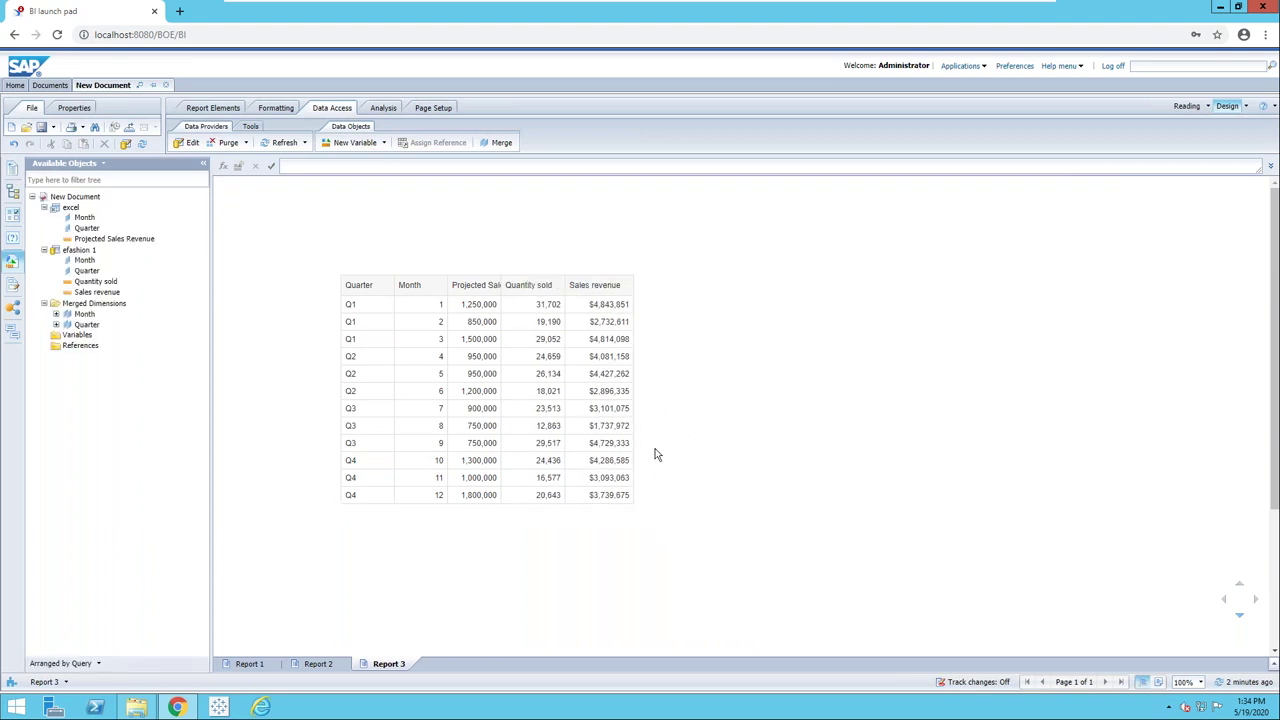
pyautogui.click(56, 314)
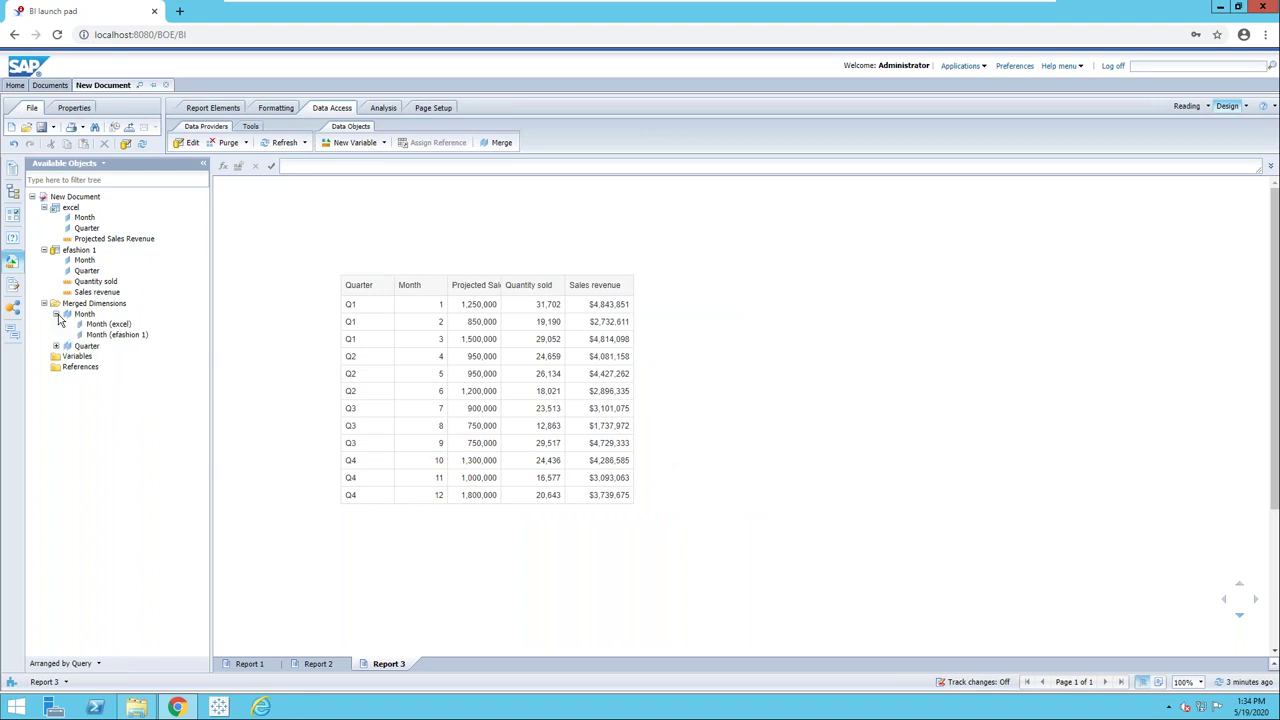
pyautogui.click(56, 345)
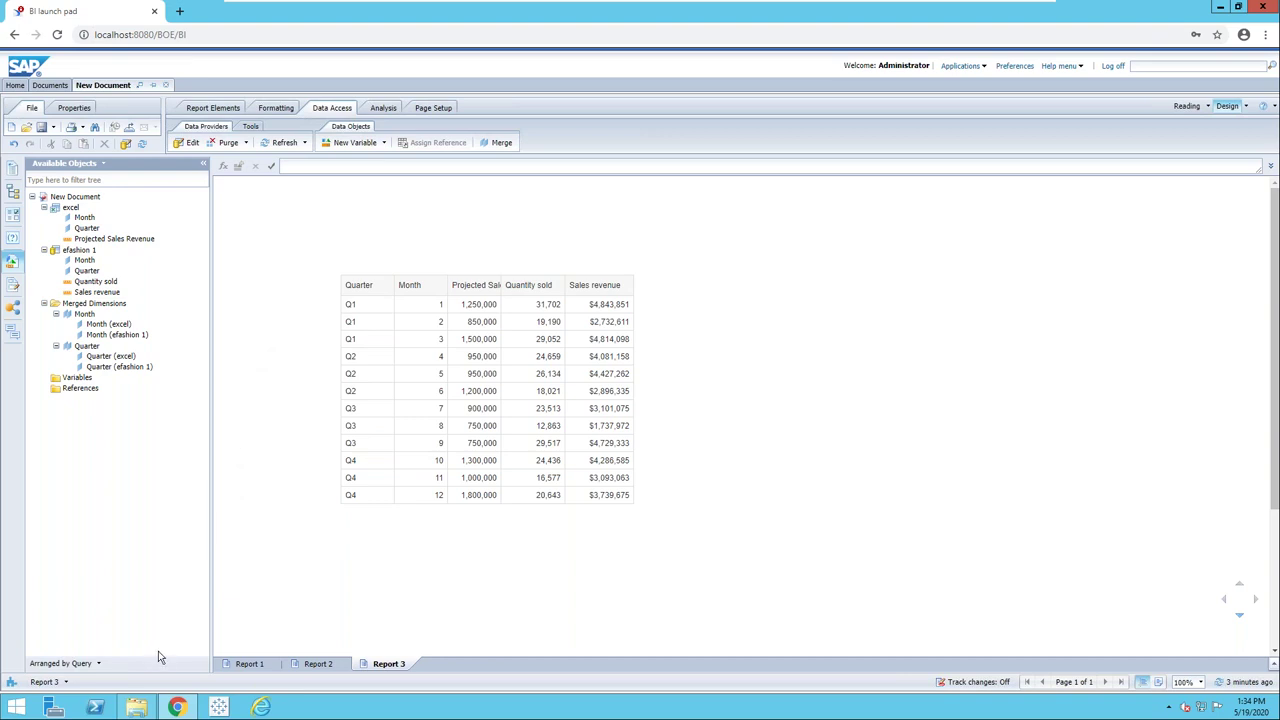
# Open EFASHION.xlsx in Excel from the Excel Holder folder
pyautogui.click(138, 707)
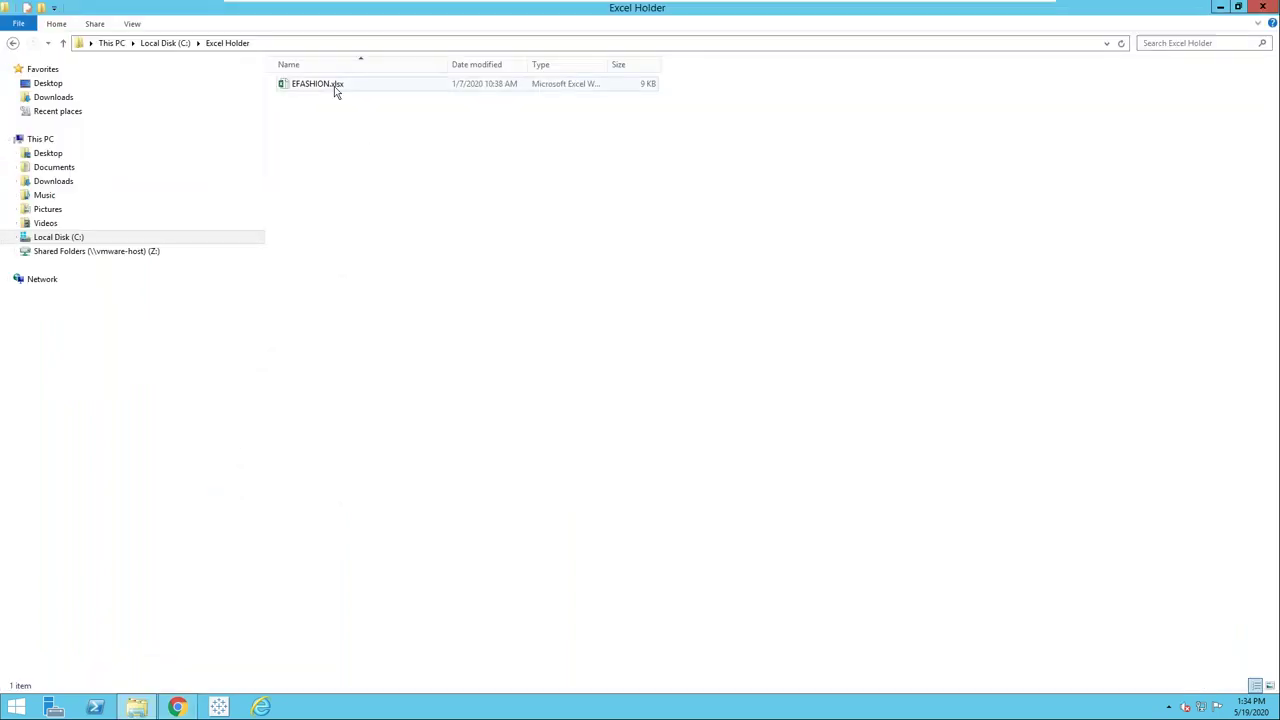
pyautogui.click(334, 86)
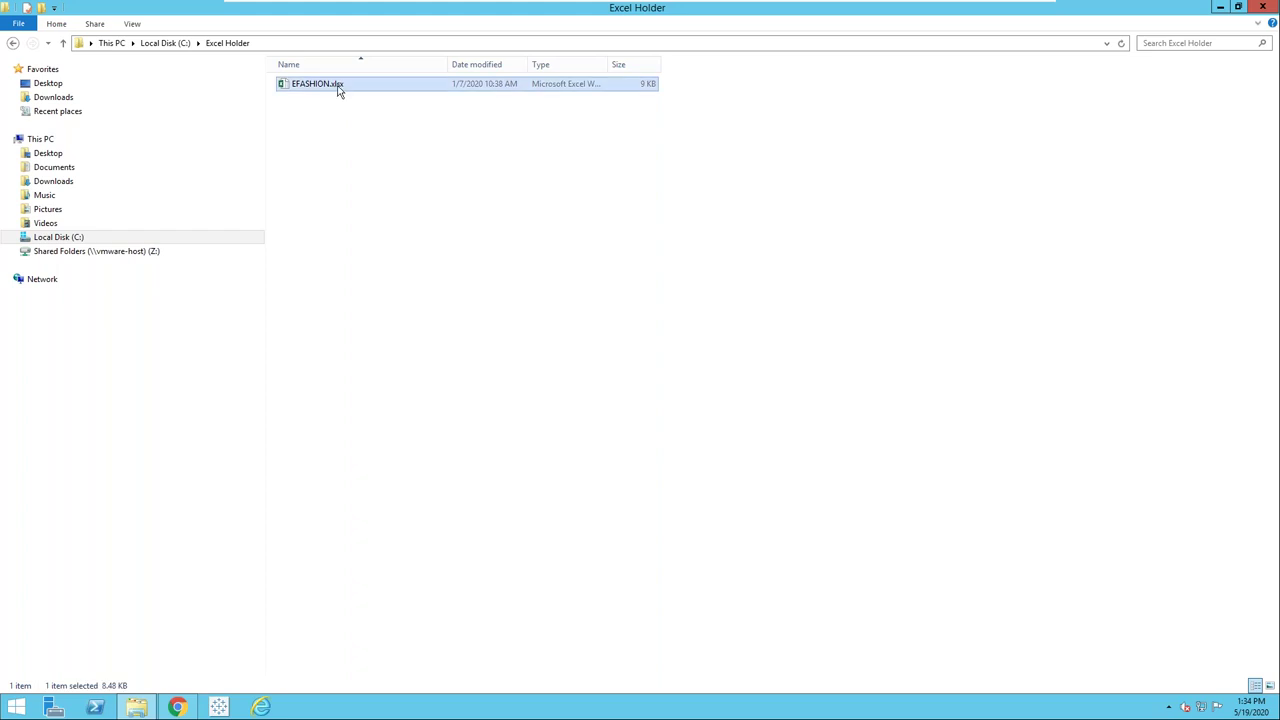
pyautogui.doubleClick(342, 87)
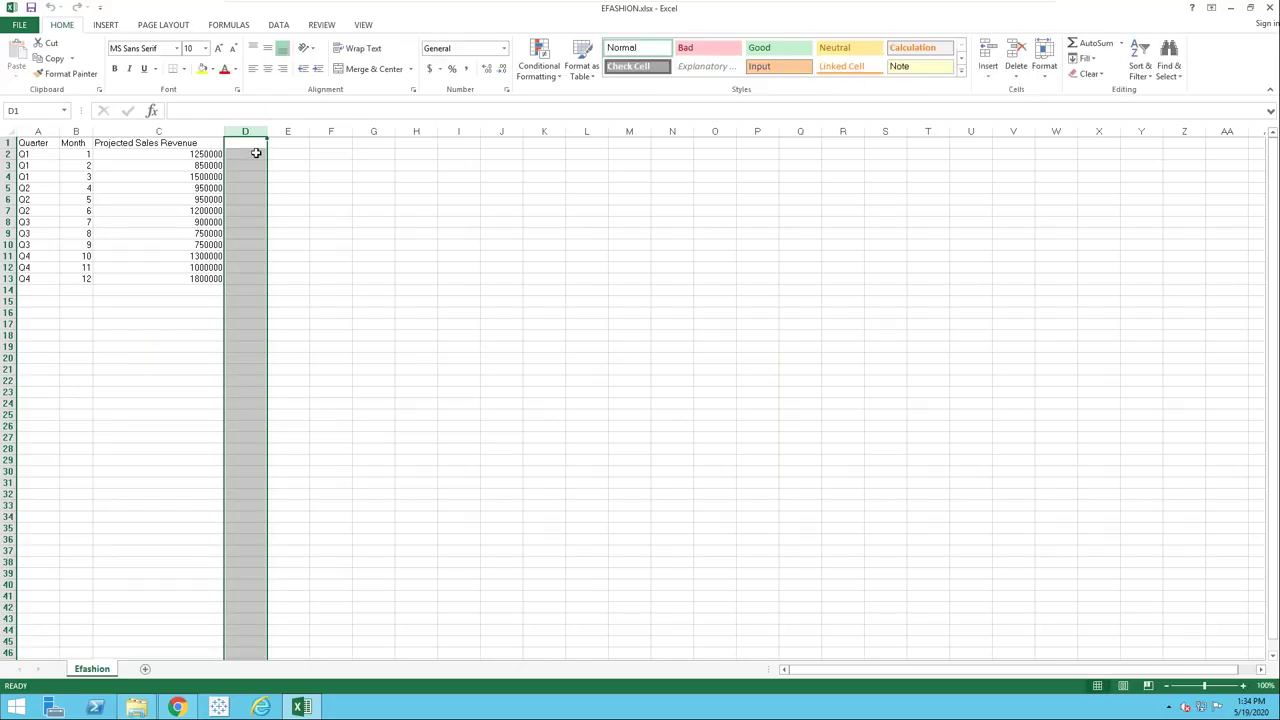
# Enter the header 'Actual' in cell D1
pyautogui.click(256, 156)
pyautogui.click(248, 145)
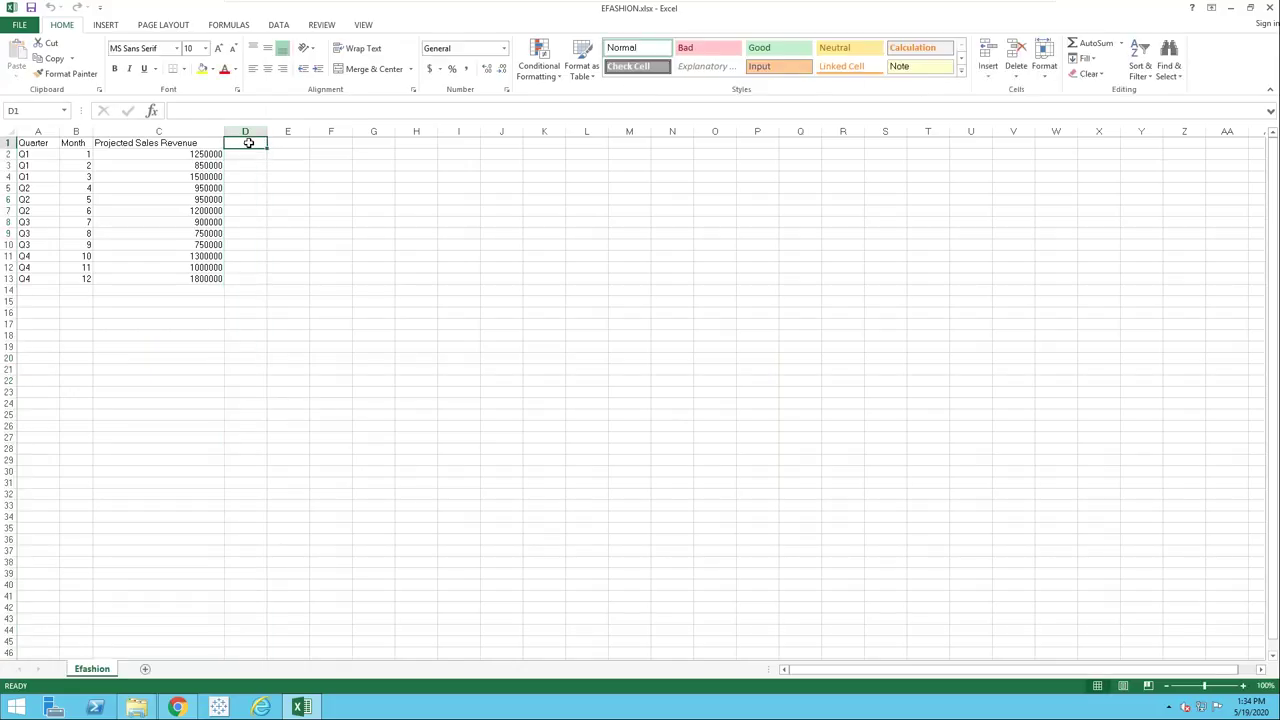
pyautogui.write('Actua')
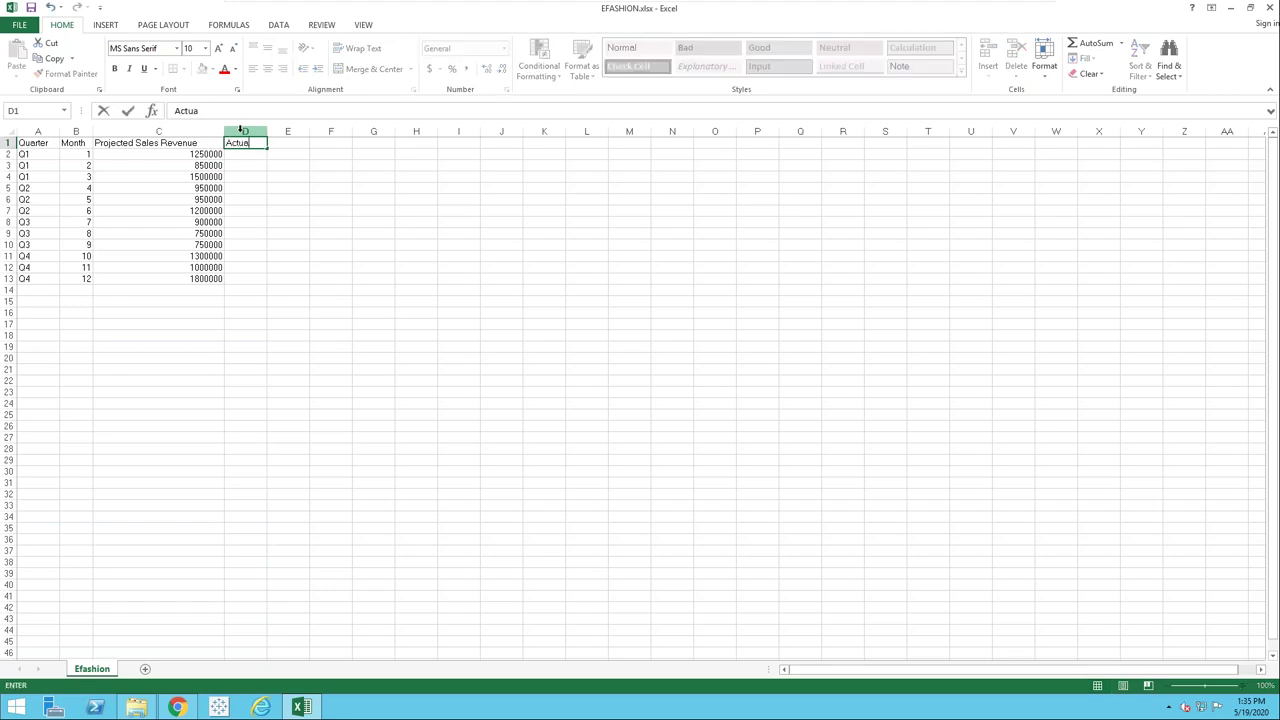
pyautogui.rightClick(238, 141)
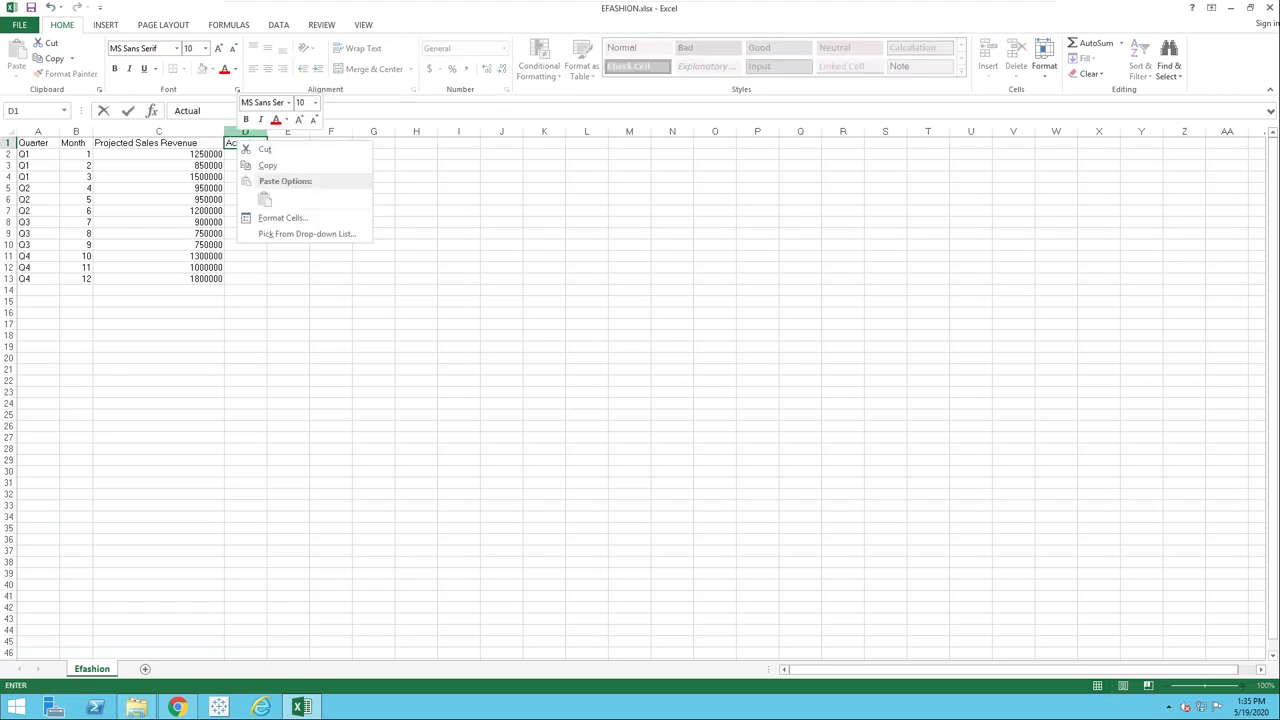
pyautogui.click(268, 241)
pyautogui.click(253, 159)
# Fill D2:D13 with the numbers 1 to 12, then save and close EFASHION.xlsx
pyautogui.write('1')
pyautogui.press('Return')
pyautogui.write('2')
pyautogui.press('Return')
pyautogui.write('3')
pyautogui.press('Return')
pyautogui.write('4')
pyautogui.press('Return')
pyautogui.write('5')
pyautogui.press('Return')
pyautogui.write('6')
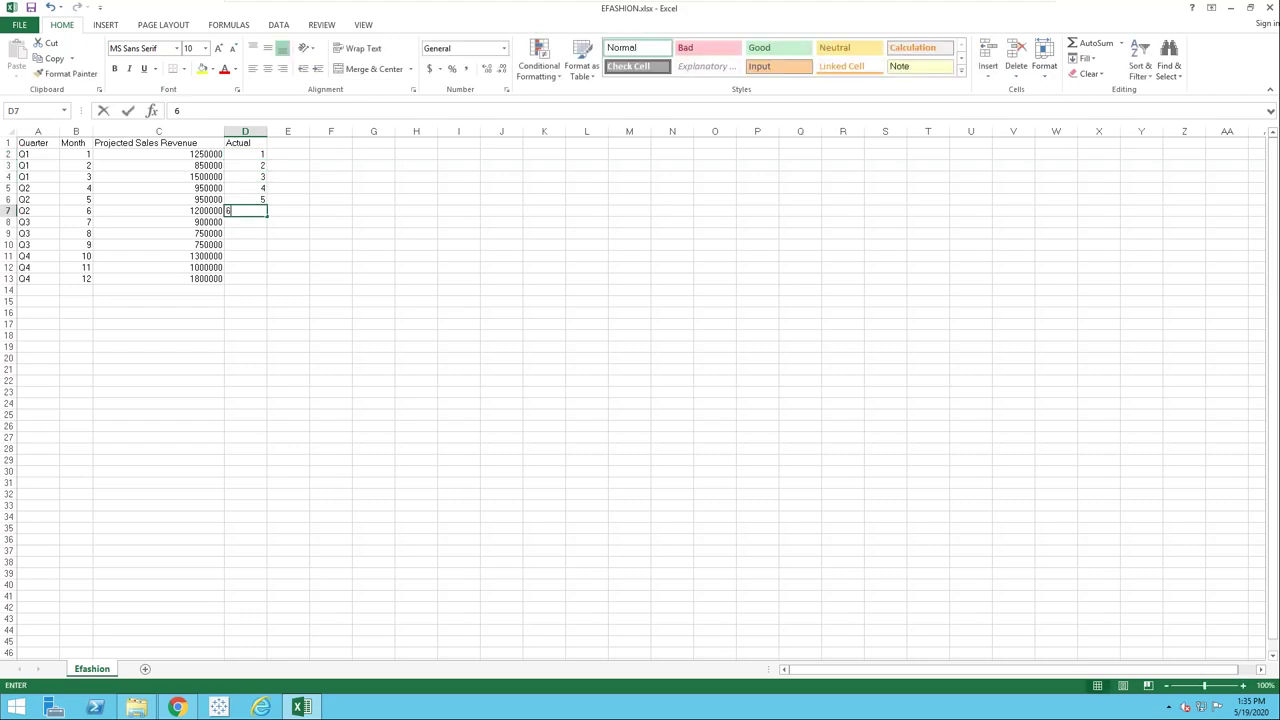
pyautogui.press('Return')
pyautogui.write('7')
pyautogui.press('Return')
pyautogui.write('8')
pyautogui.press('Return')
pyautogui.write('9')
pyautogui.press('Return')
pyautogui.write('1')
pyautogui.write('0')
pyautogui.press('Return')
pyautogui.write('11')
pyautogui.press('Return')
pyautogui.write('12')
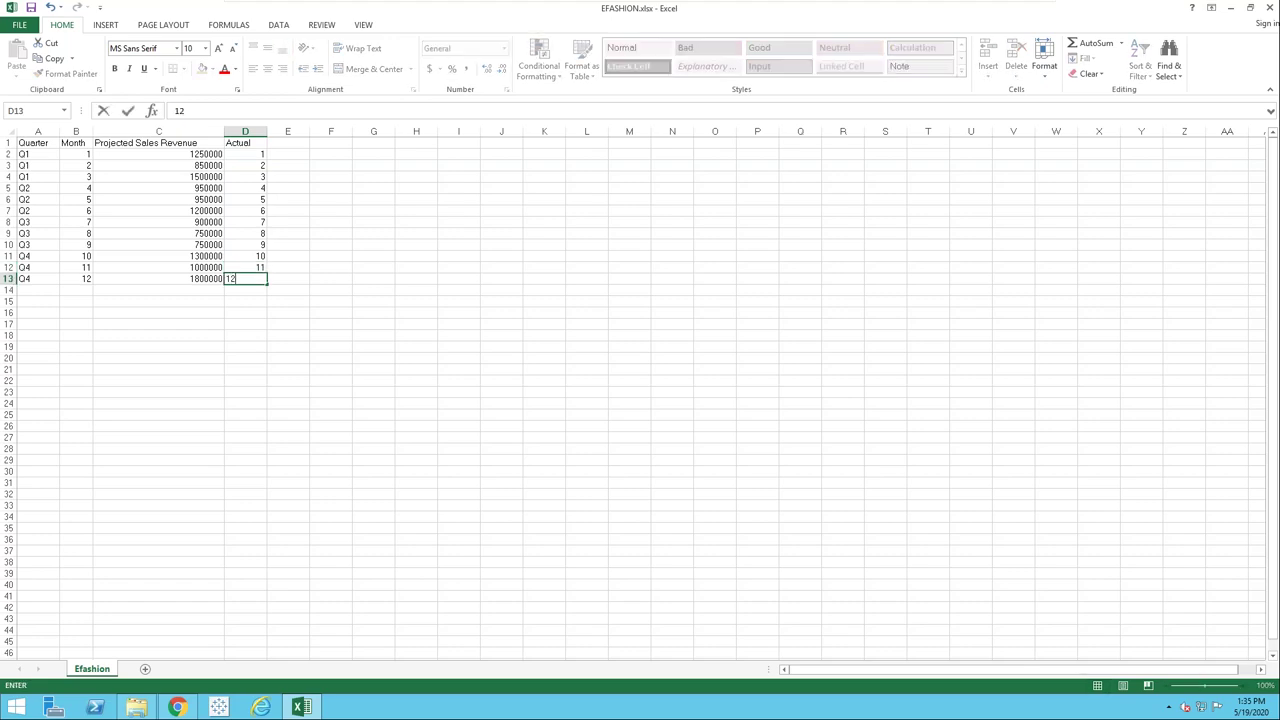
pyautogui.press('Return')
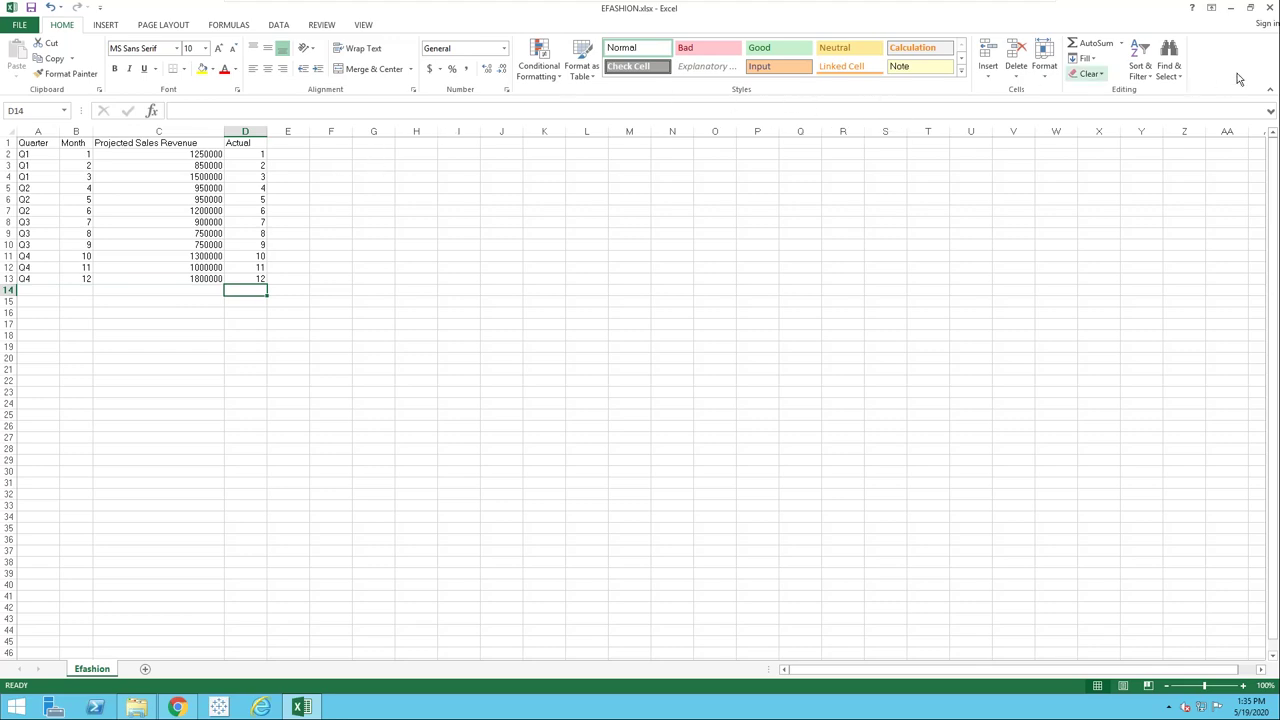
pyautogui.click(1272, 10)
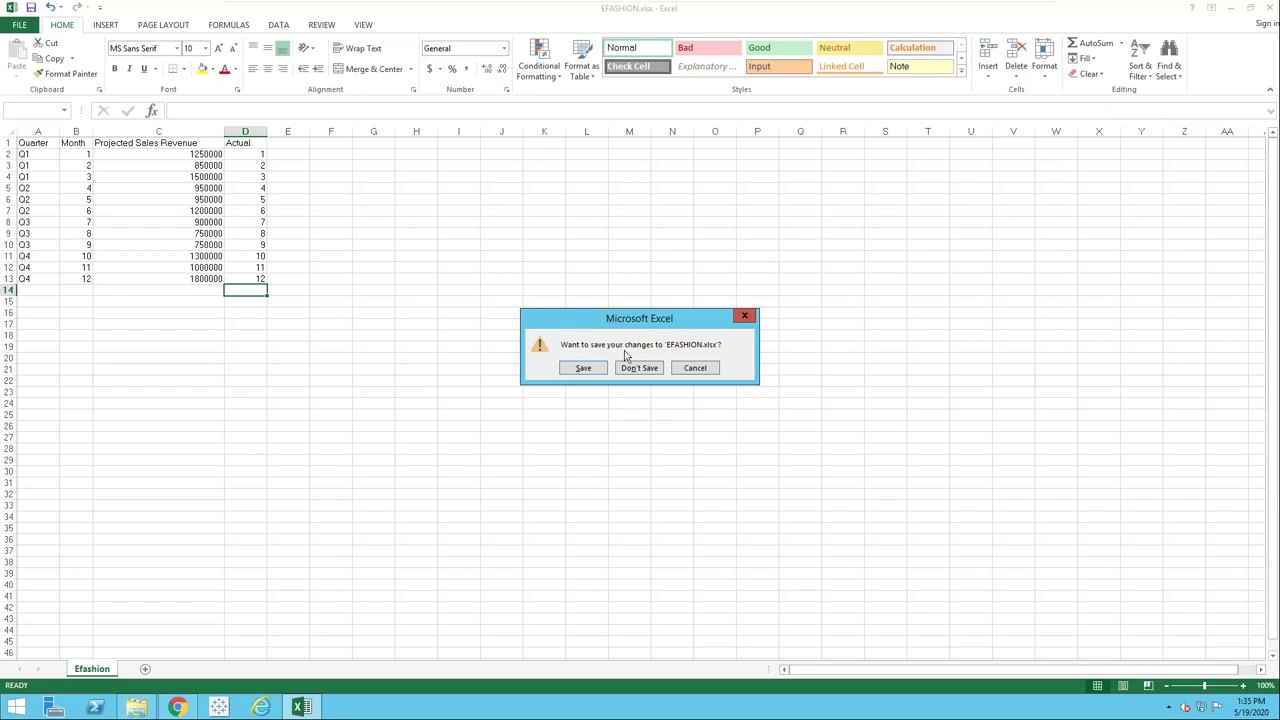
pyautogui.click(591, 371)
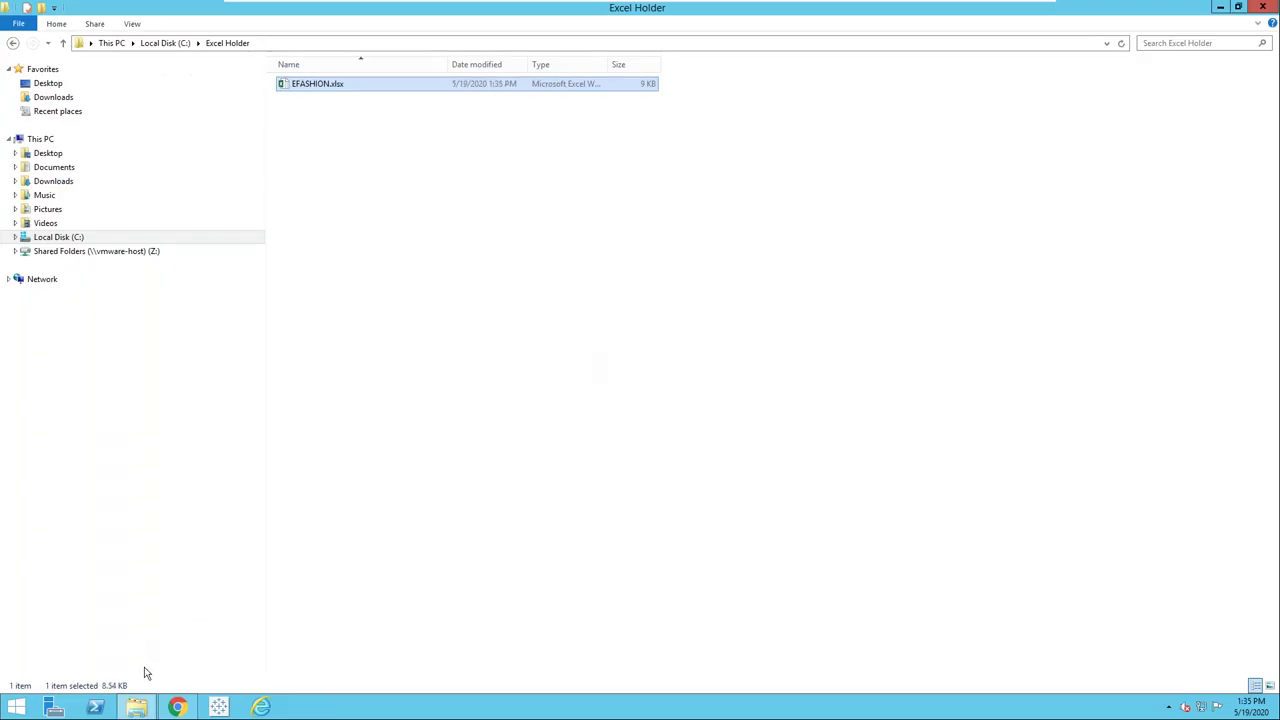
# Rerun the report's queries from the Web Intelligence Query Panel
pyautogui.click(180, 707)
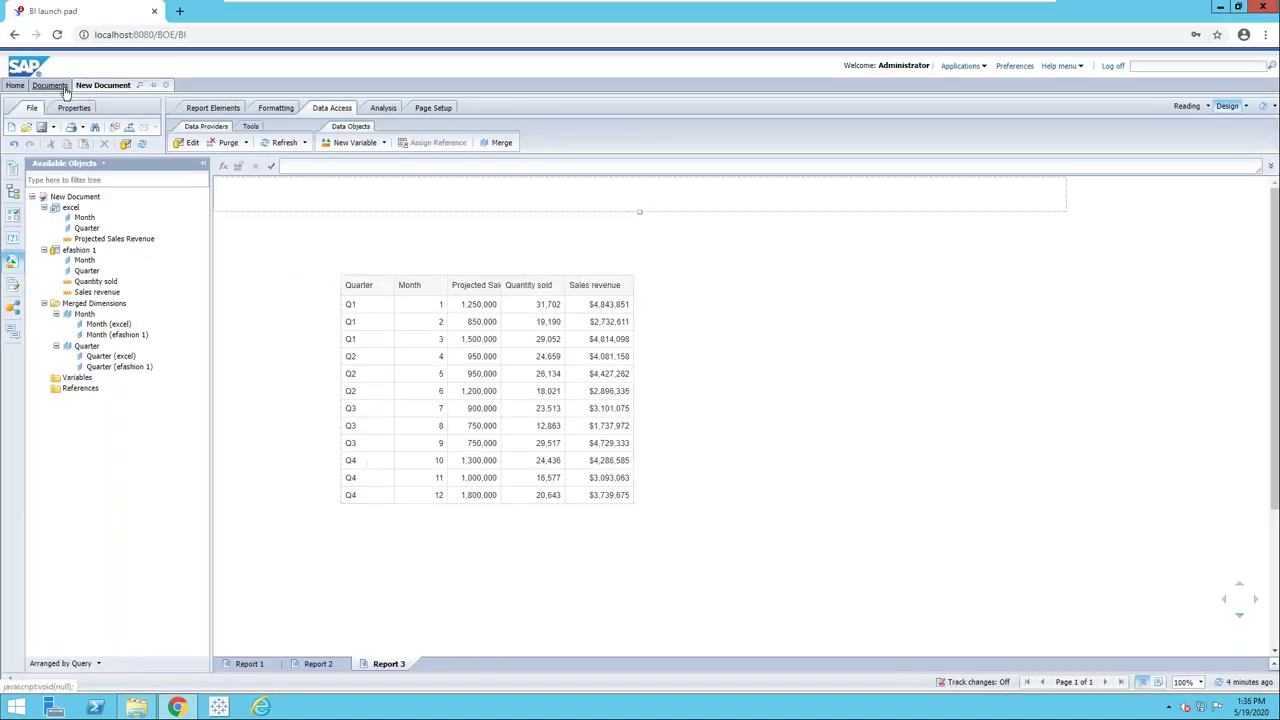
pyautogui.click(125, 145)
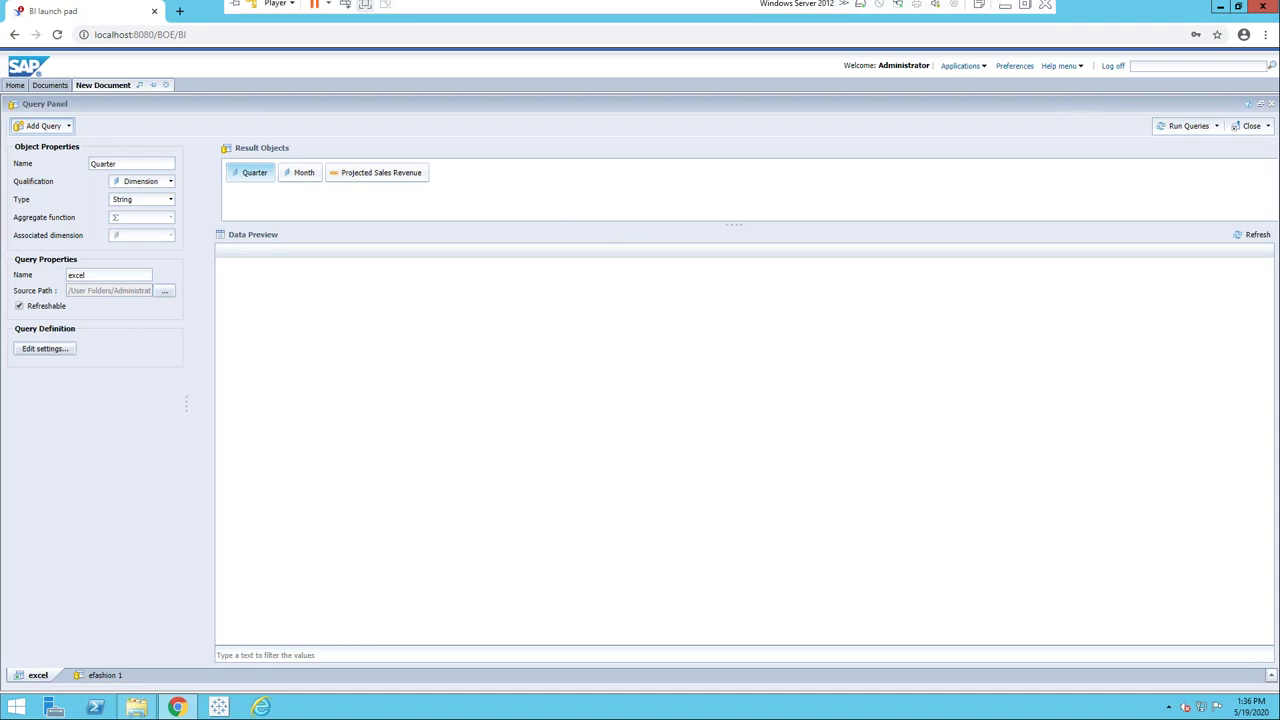
pyautogui.click(1186, 126)
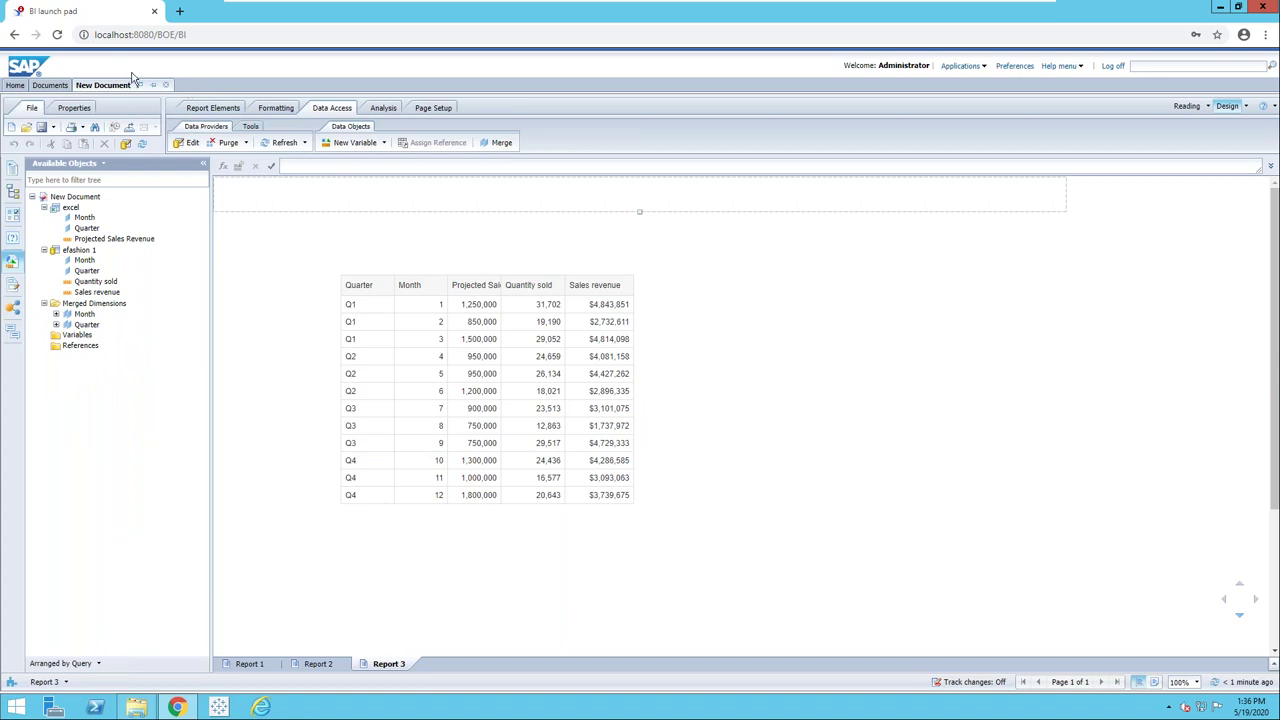
# Show the Organize submenu for the EFASHION document in the Documents list
pyautogui.click(52, 86)
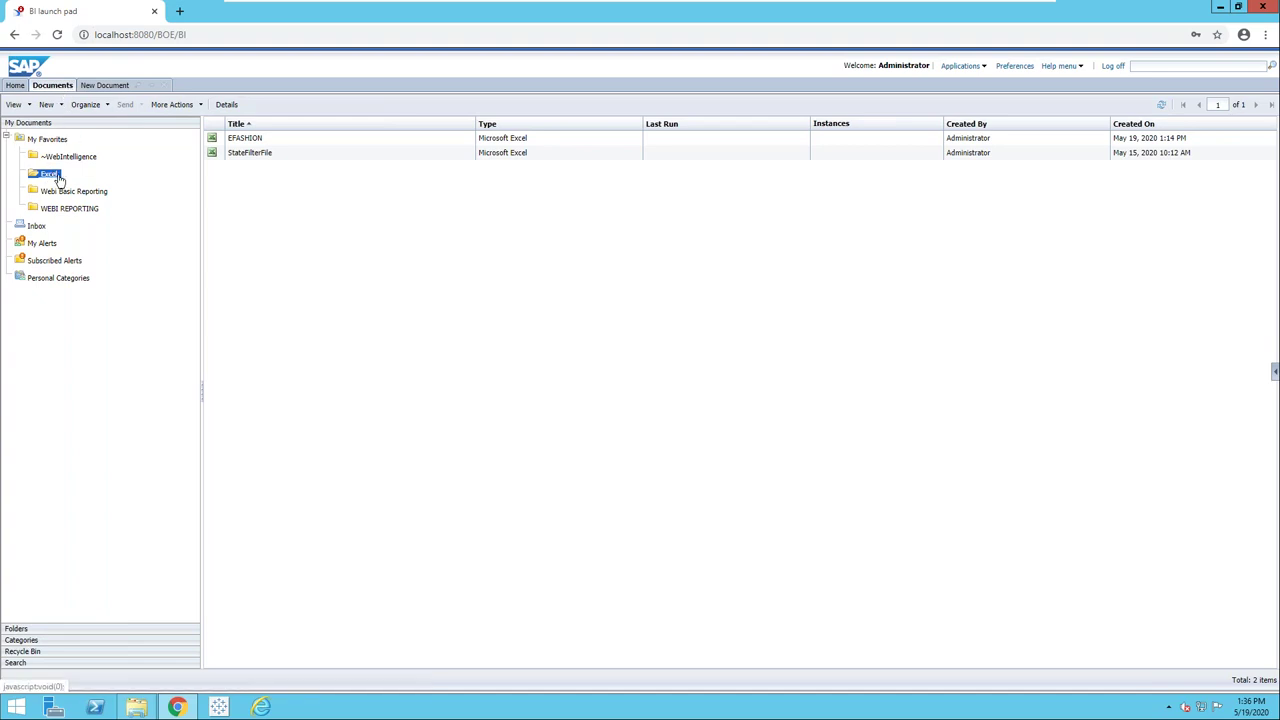
pyautogui.click(239, 142)
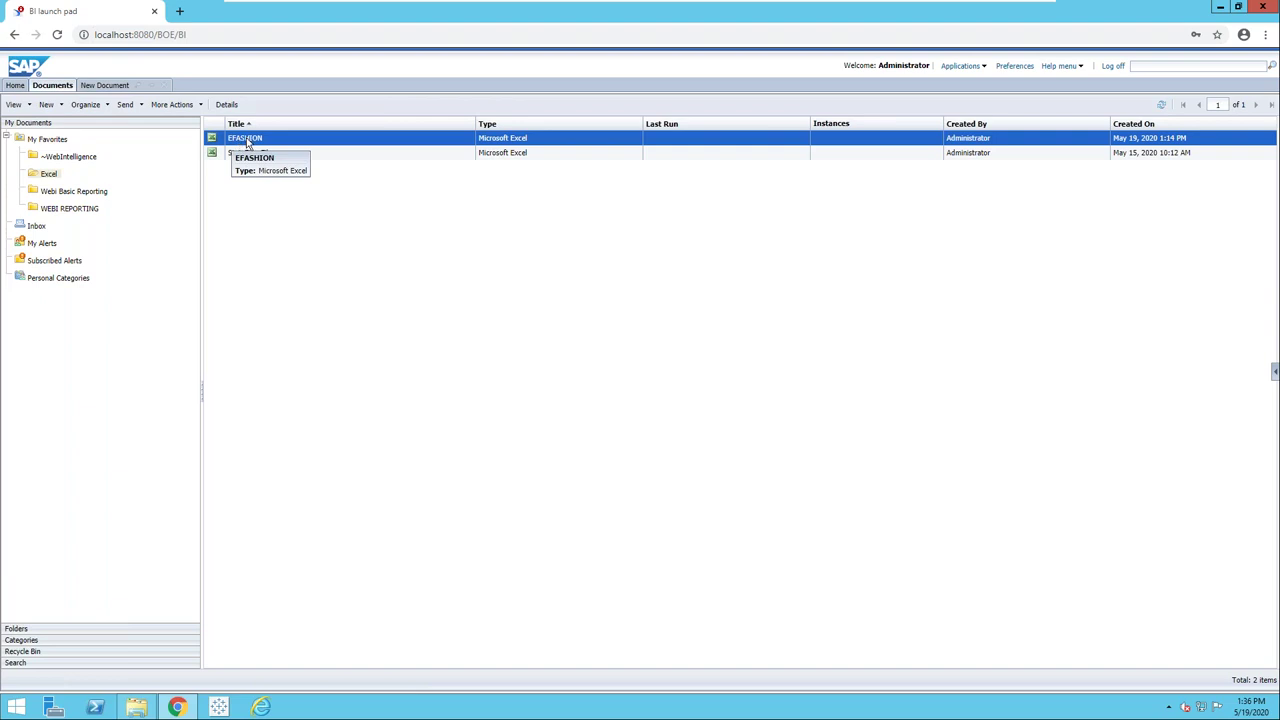
pyautogui.rightClick(248, 144)
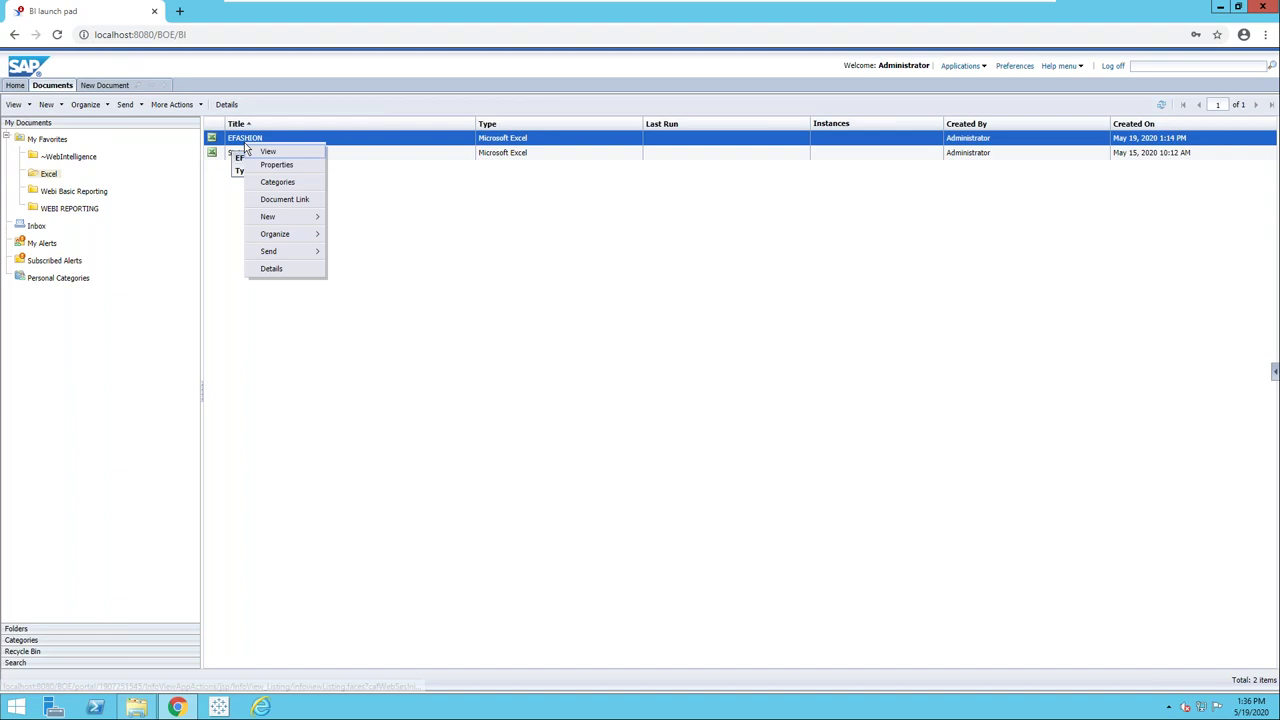
pyautogui.moveTo(278, 240)
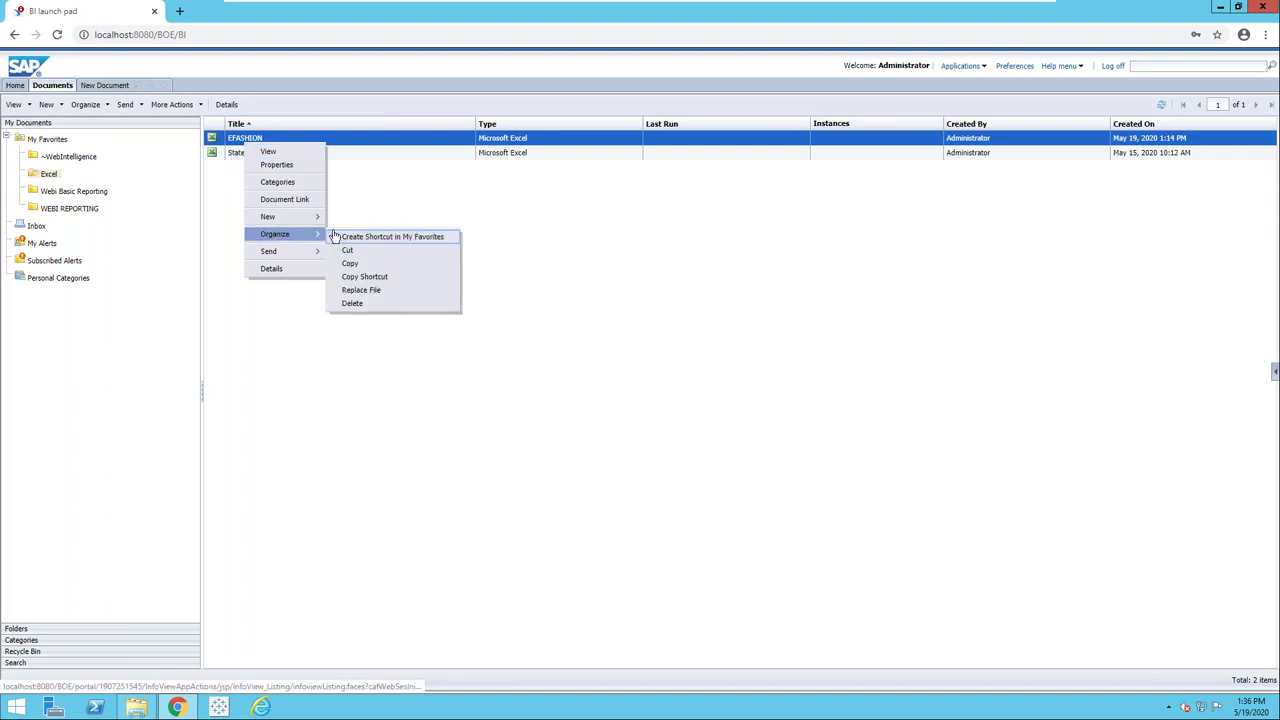
# Replace the EFASHION document with C:\Excel Holder\EFASHION.xlsx and confirm the overwrite
pyautogui.click(381, 292)
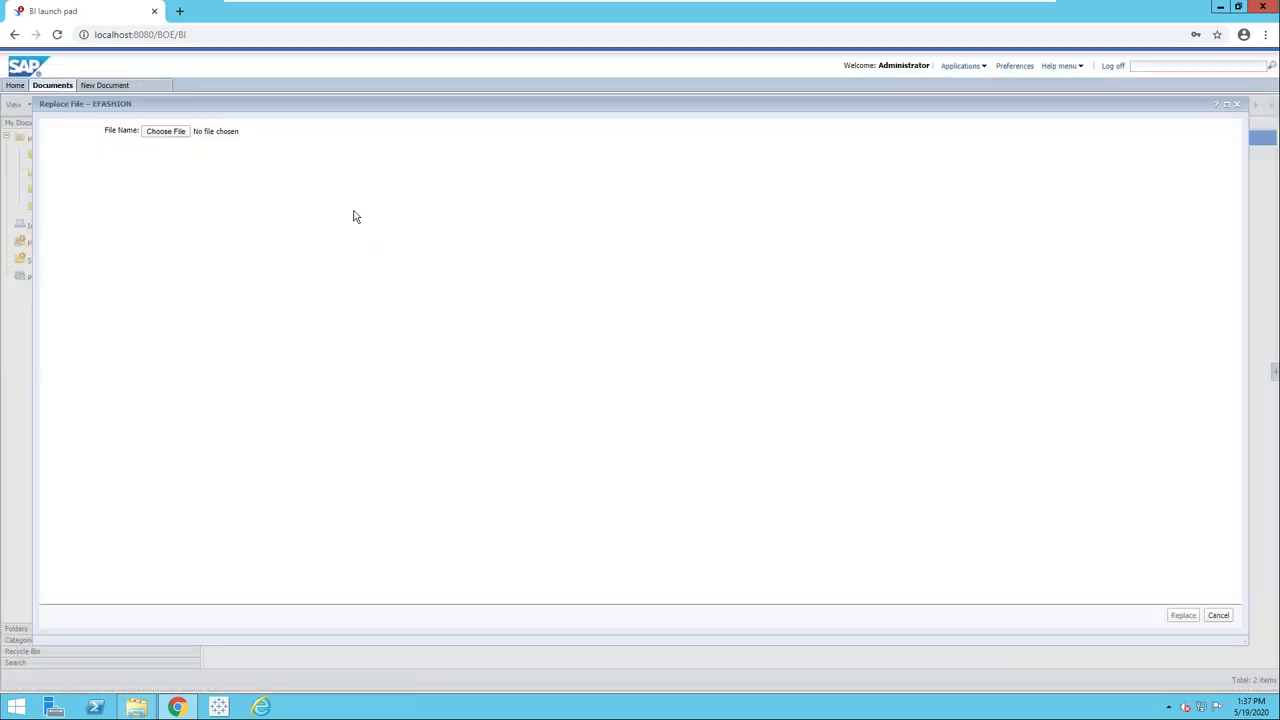
pyautogui.click(175, 134)
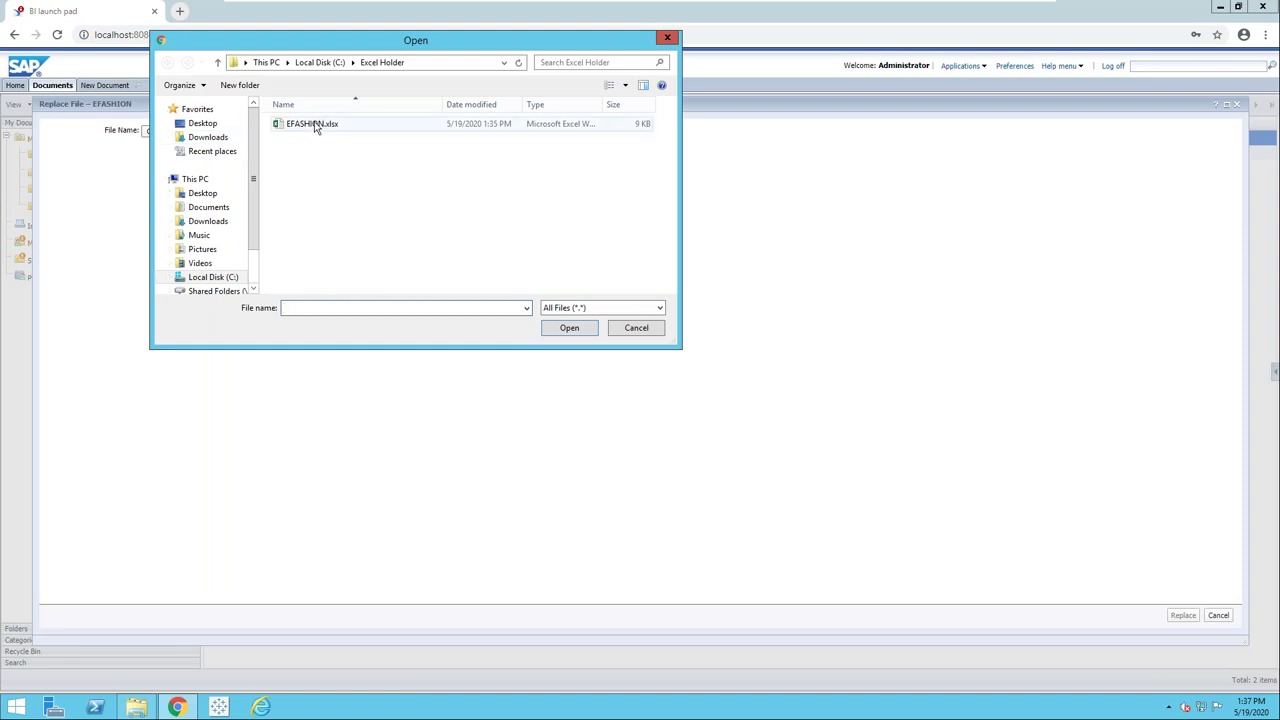
pyautogui.click(312, 126)
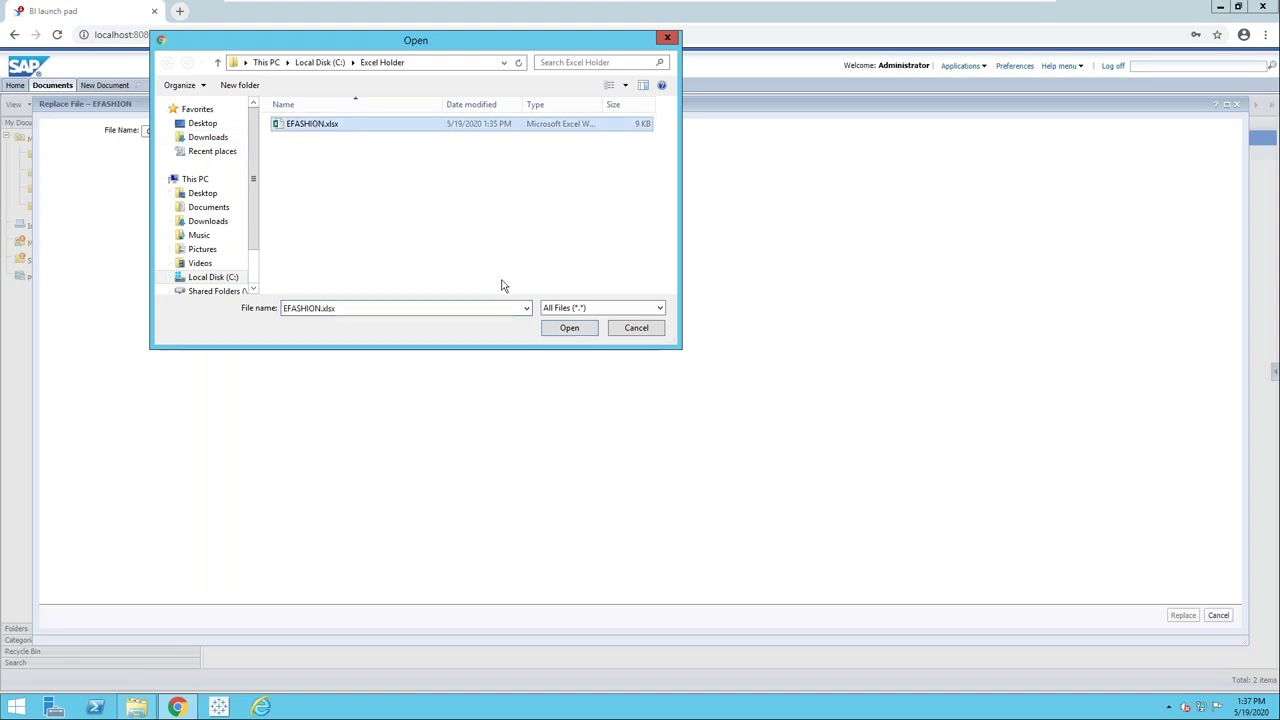
pyautogui.click(567, 328)
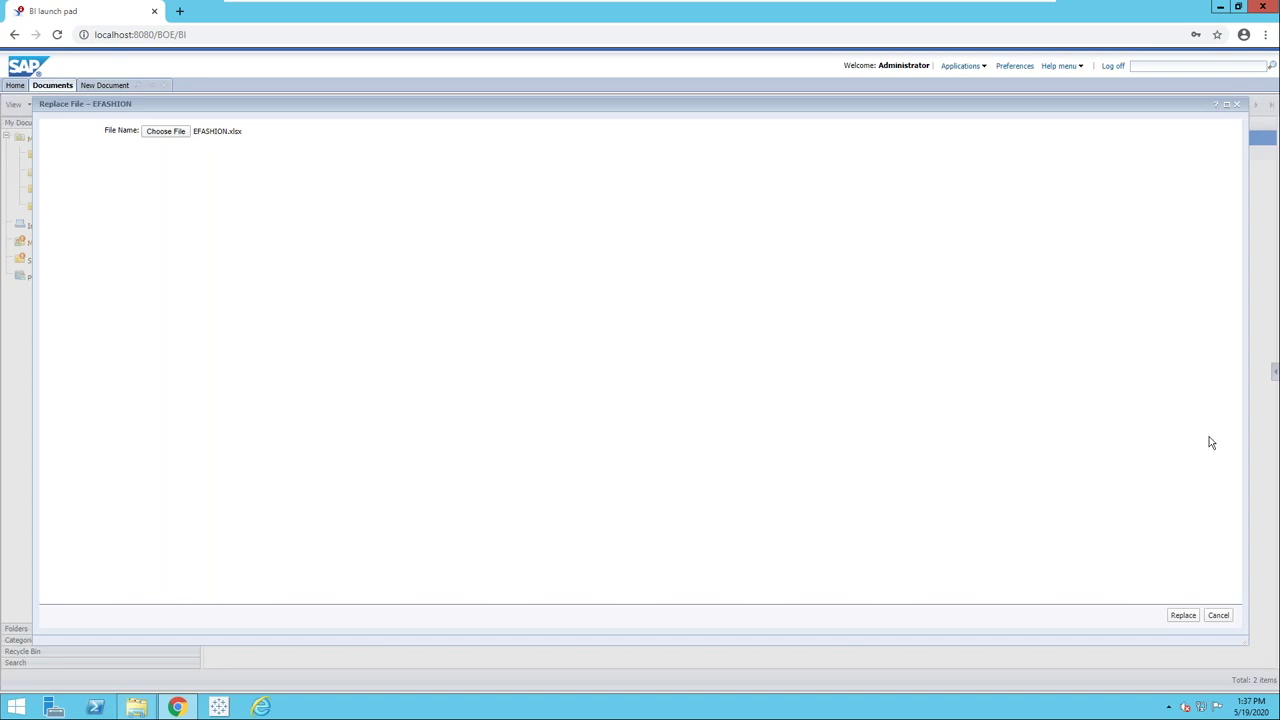
pyautogui.click(1183, 616)
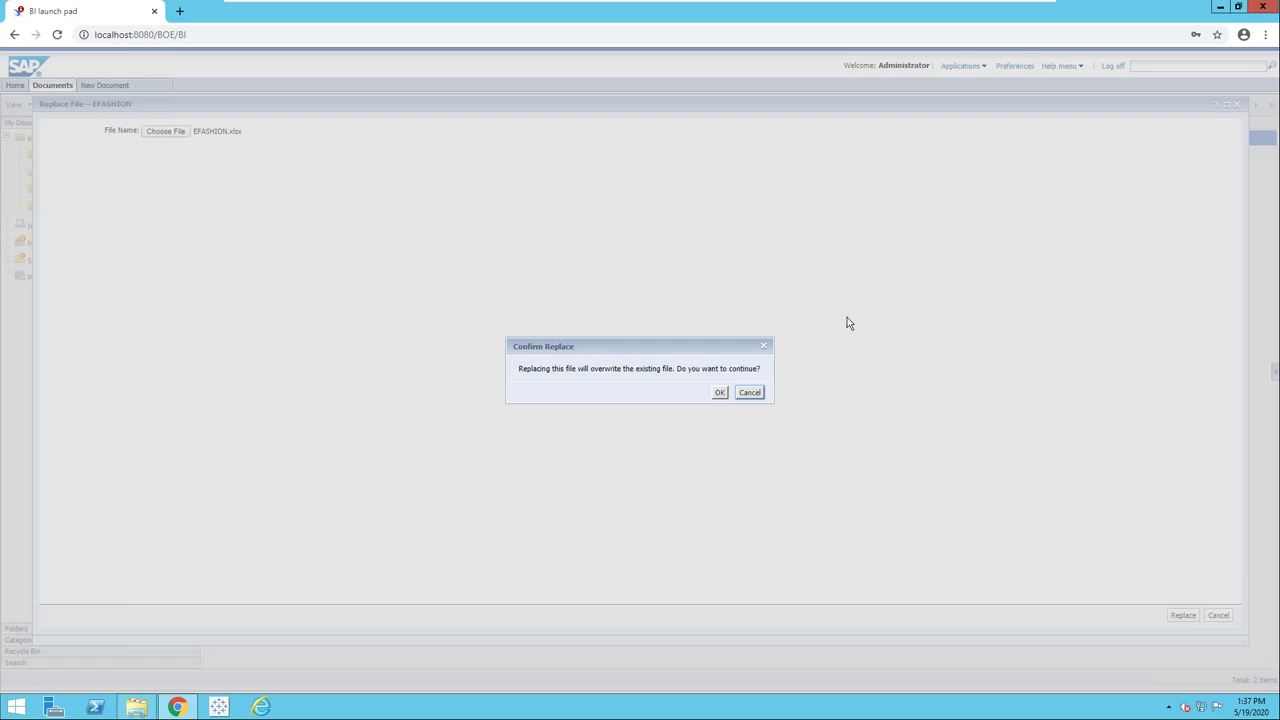
pyautogui.click(720, 393)
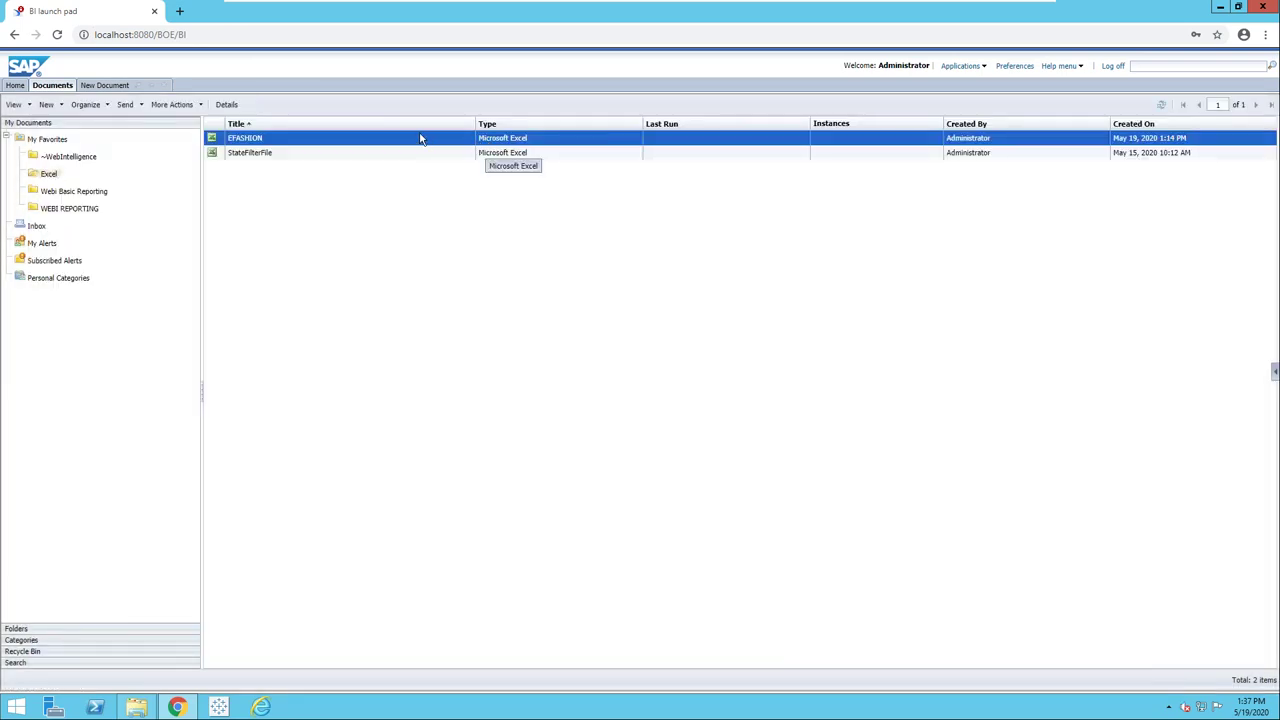
# Edit the excel data provider, accept its source settings, and rerun the queries
pyautogui.click(110, 85)
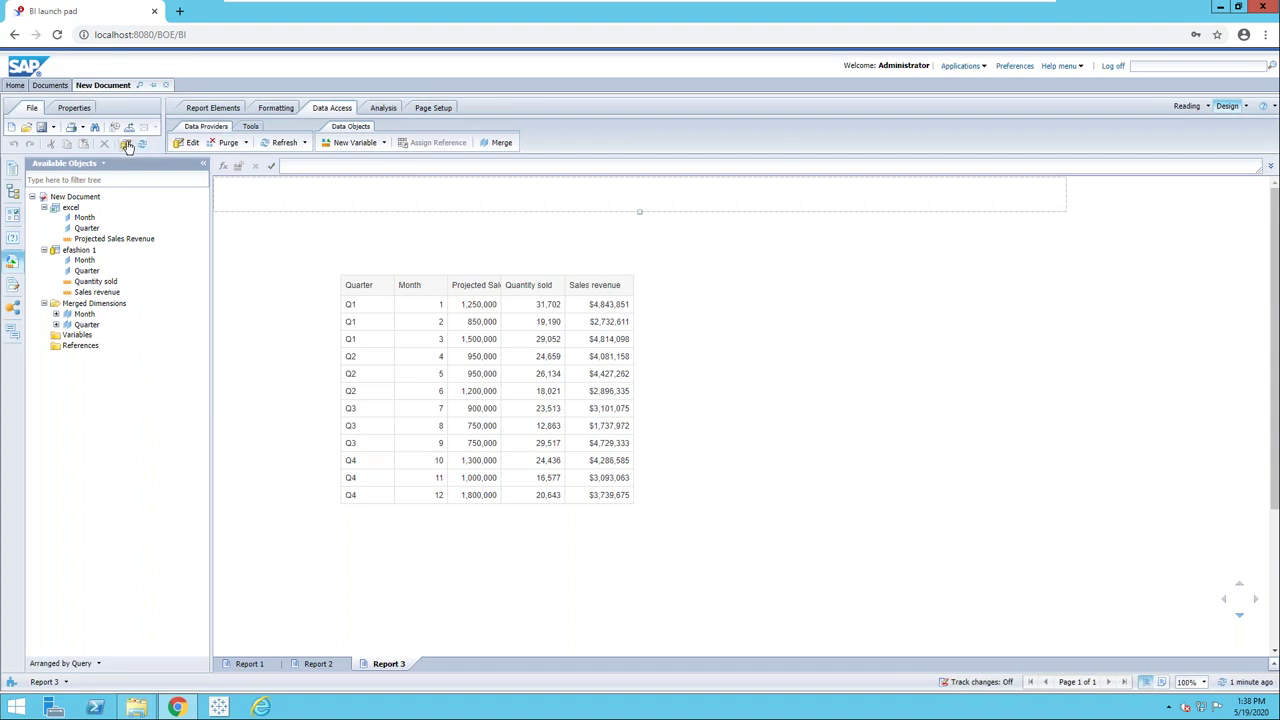
pyautogui.click(127, 146)
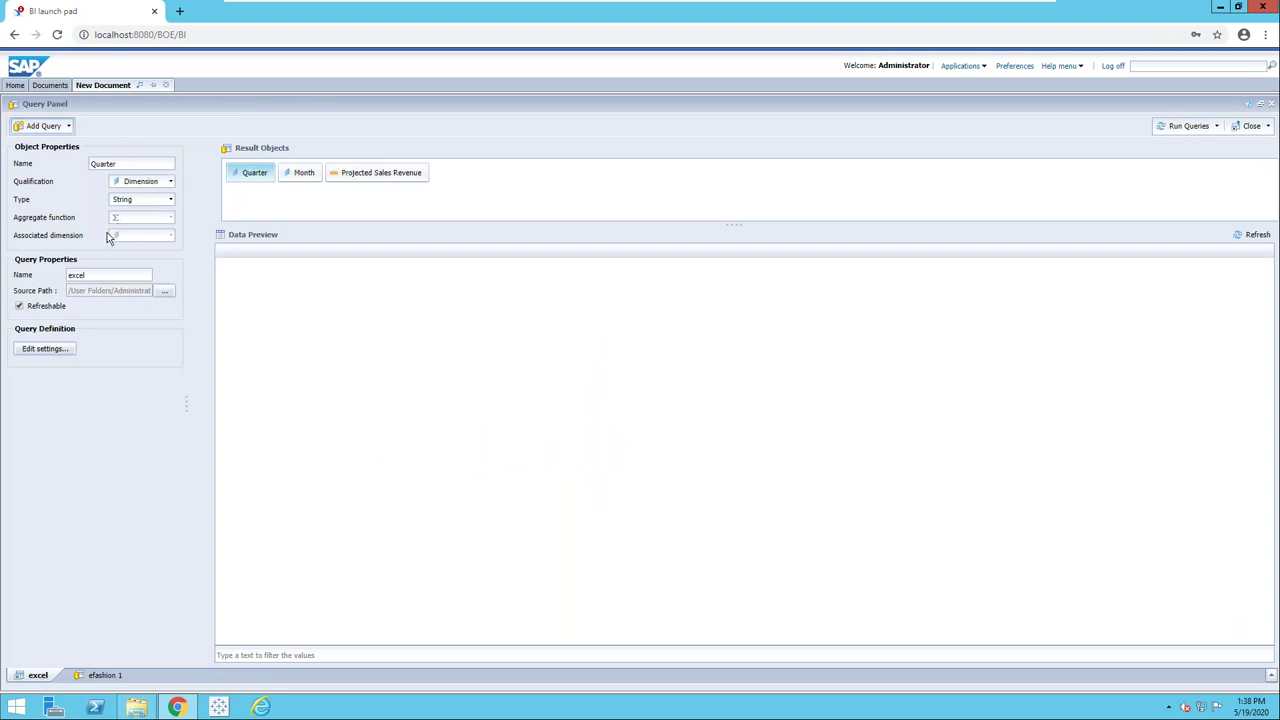
pyautogui.click(68, 349)
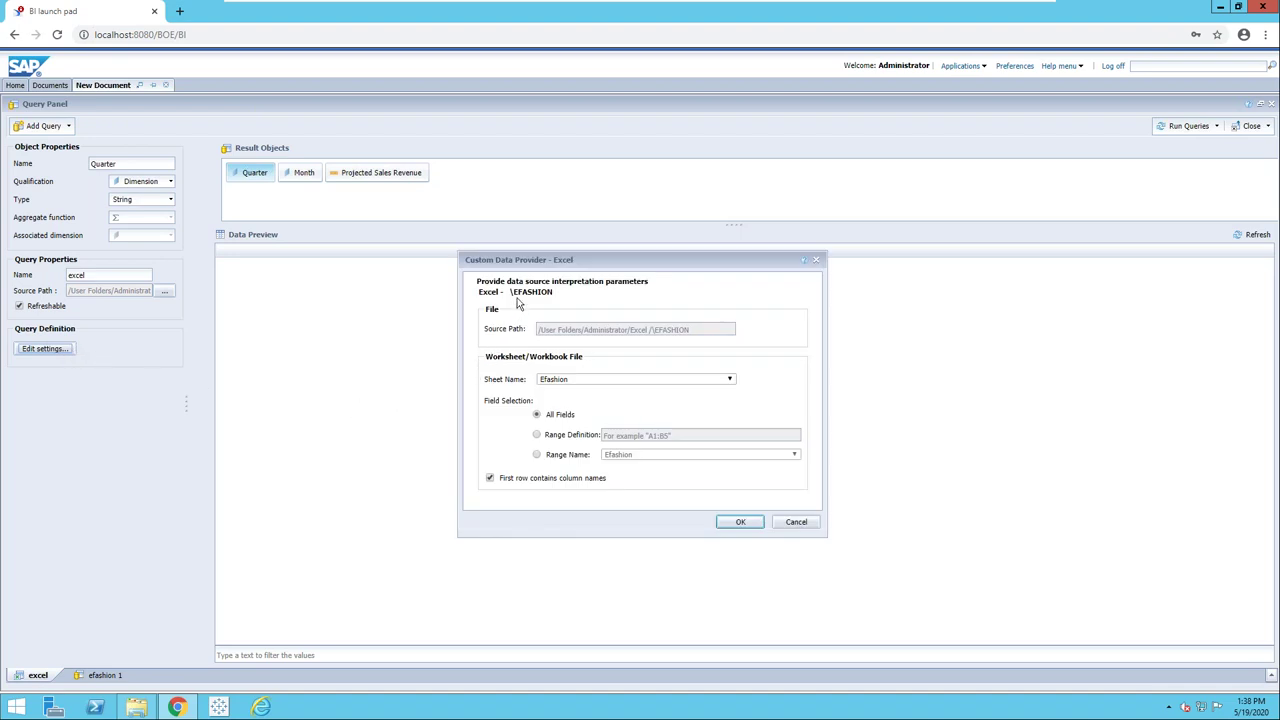
pyautogui.click(728, 524)
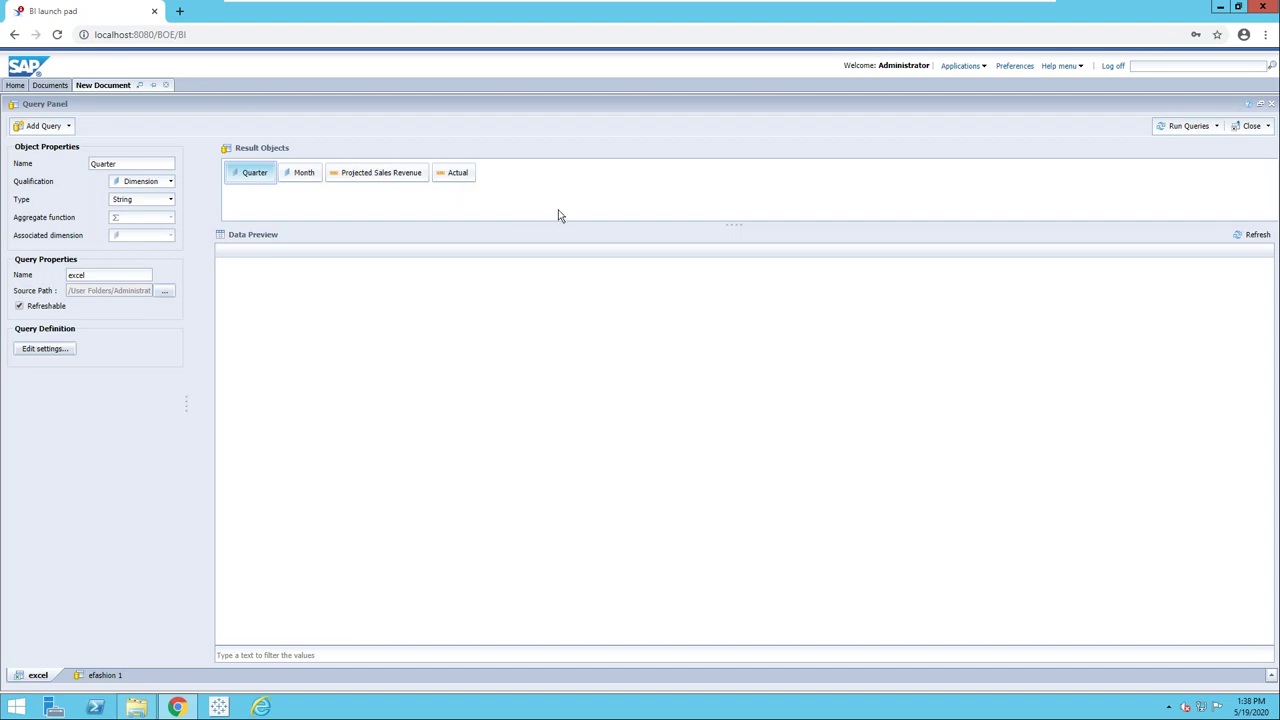
pyautogui.click(1182, 128)
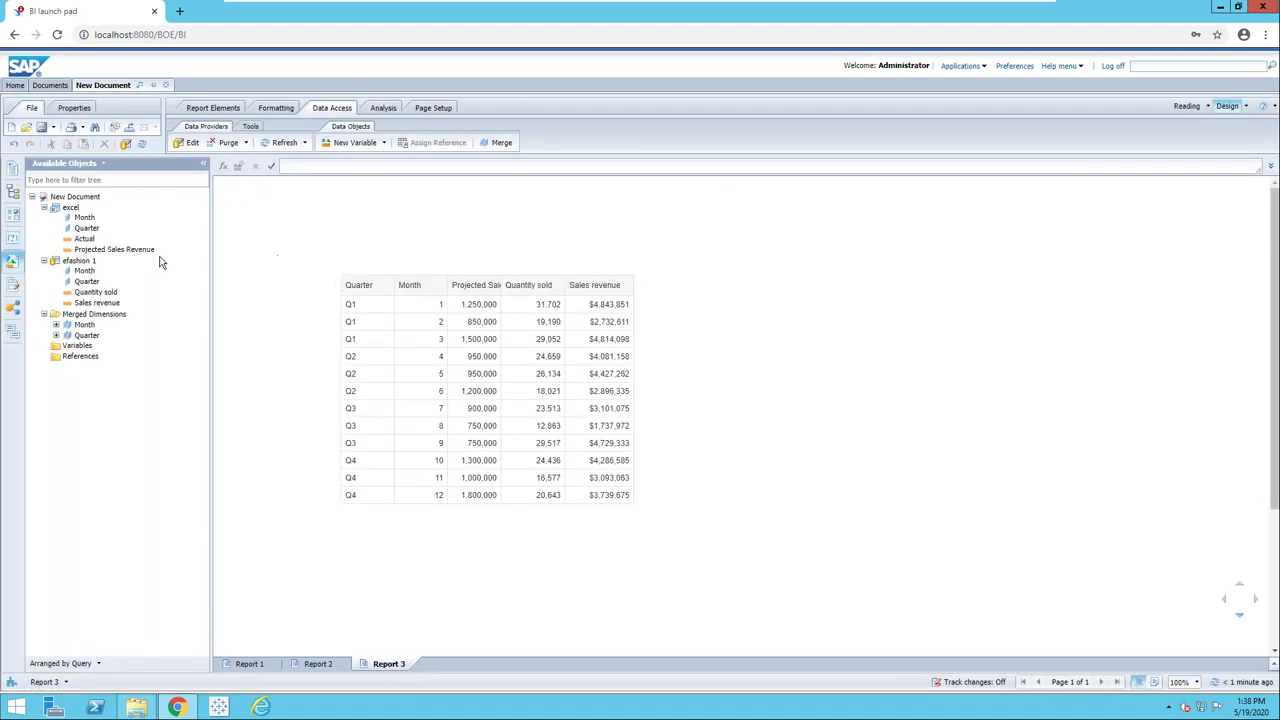
# Expand merged Month and Quarter, then drag excel's Actual measure into the table
pyautogui.click(56, 325)
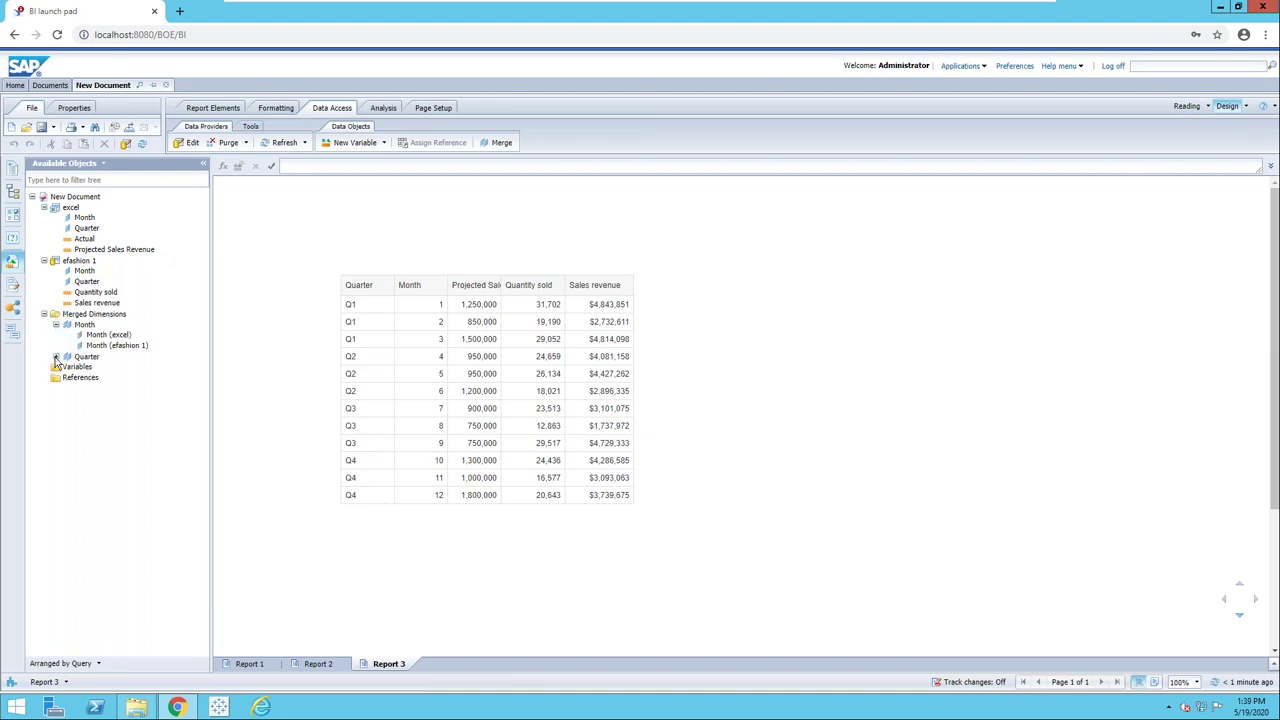
pyautogui.click(56, 357)
pyautogui.moveTo(85, 240); pyautogui.dragTo(498, 319)
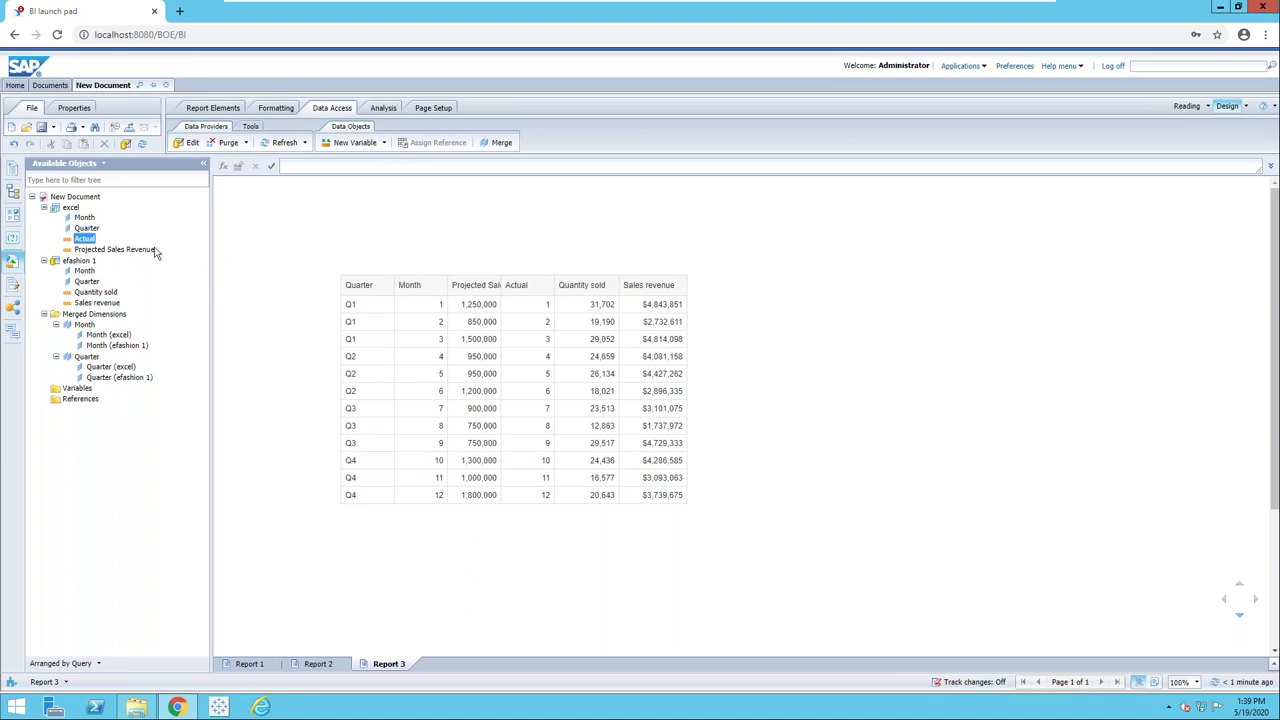
# Inspect the Quarter and Month column sources, then drag merged Quarter onto the table
pyautogui.click(363, 307)
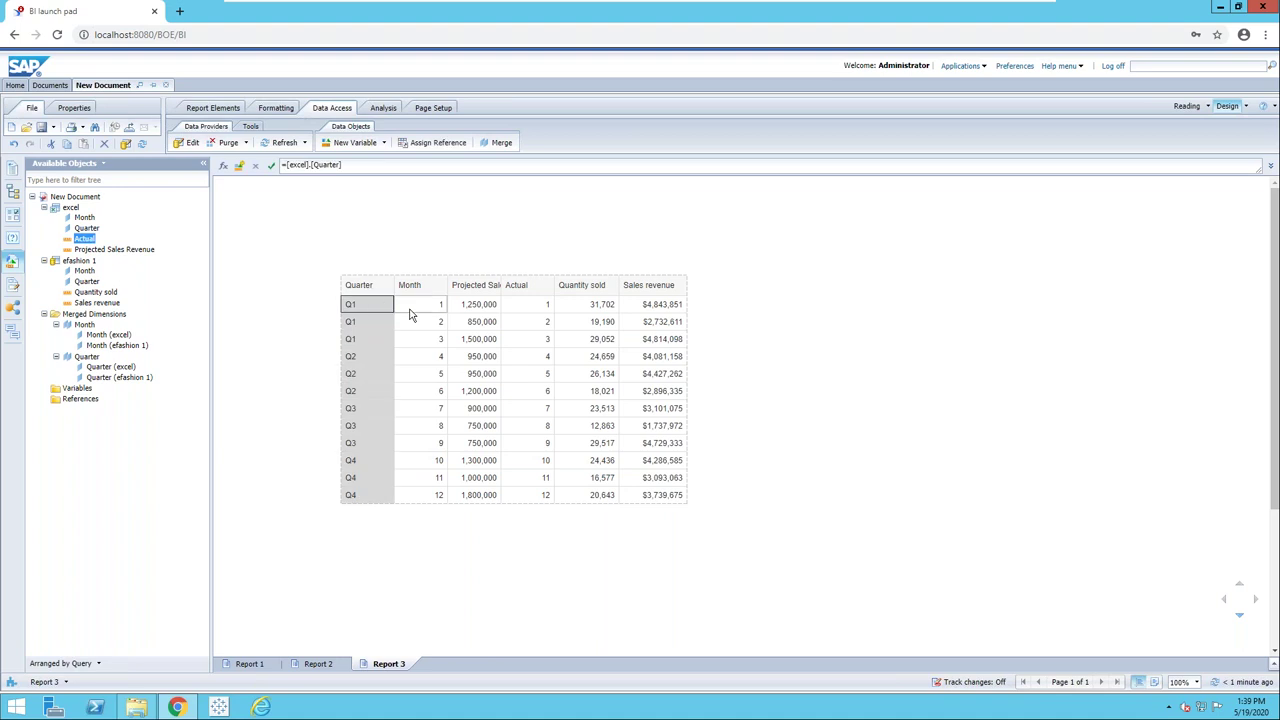
pyautogui.click(410, 315)
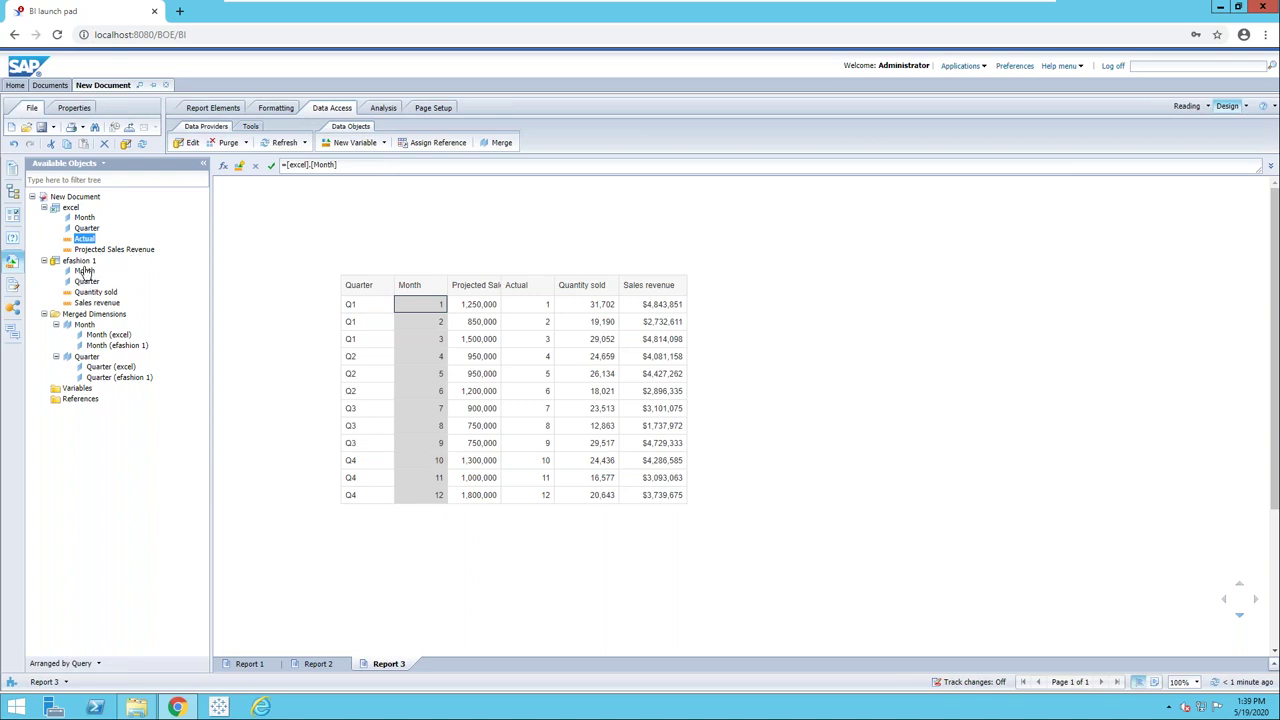
pyautogui.click(352, 306)
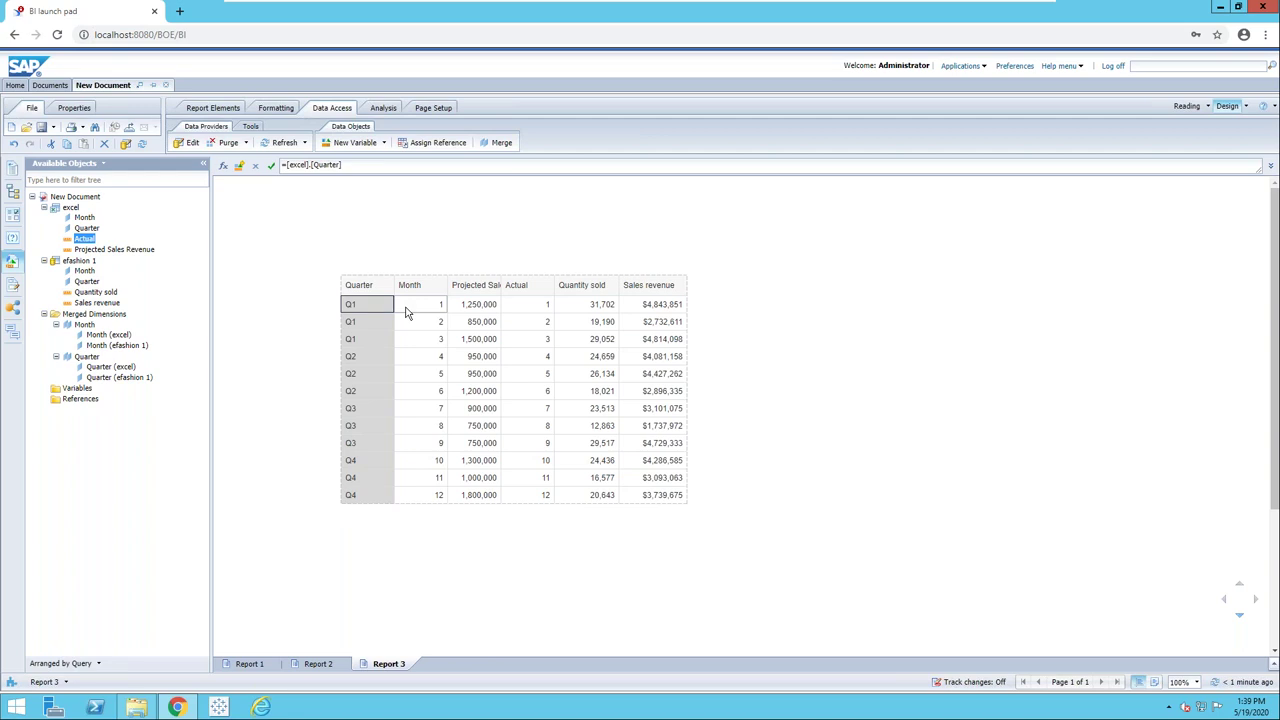
pyautogui.click(406, 312)
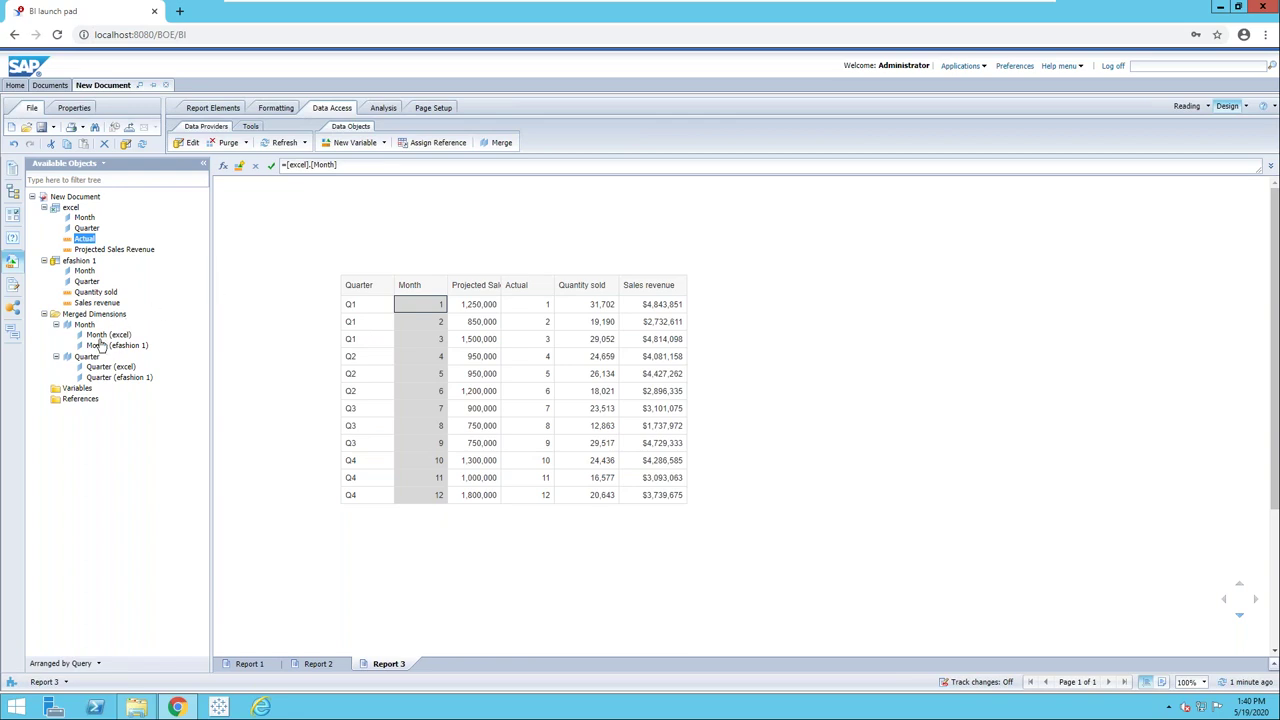
pyautogui.moveTo(88, 358); pyautogui.dragTo(372, 314)
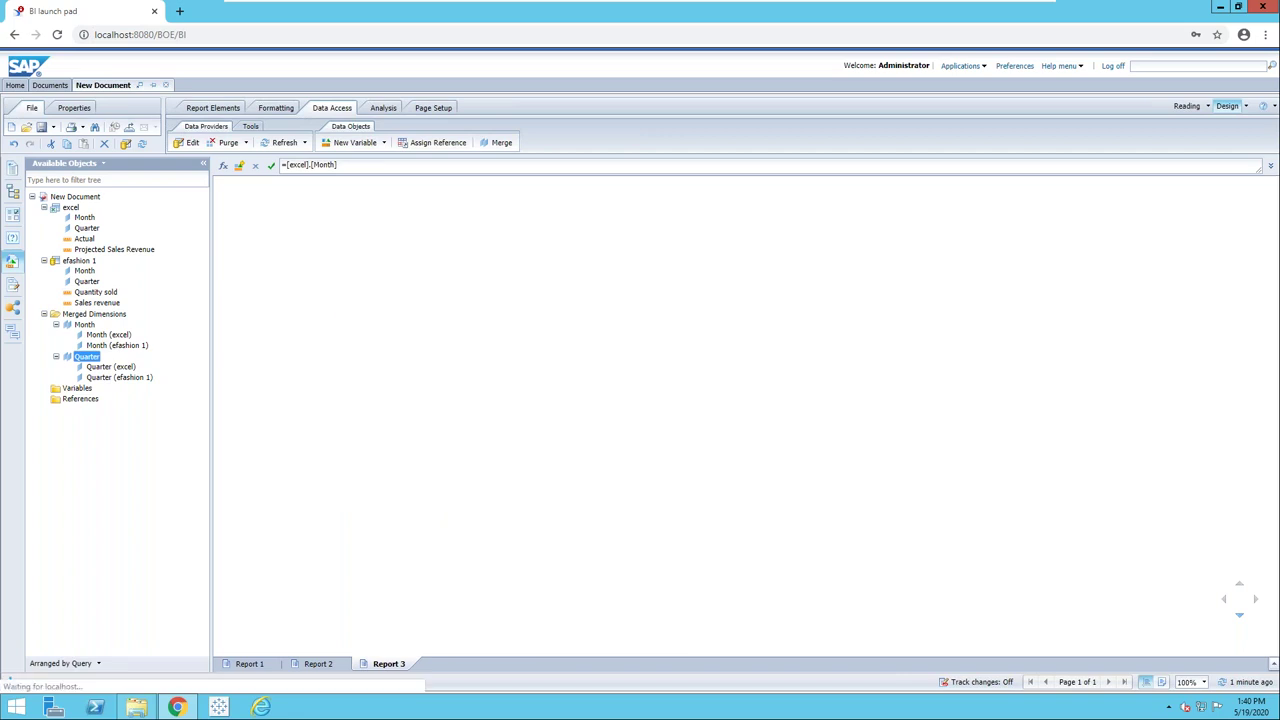
# Undo the extra Quarter rows, then map the table's Quarter and Month columns to the merged dimensions
pyautogui.click(16, 145)
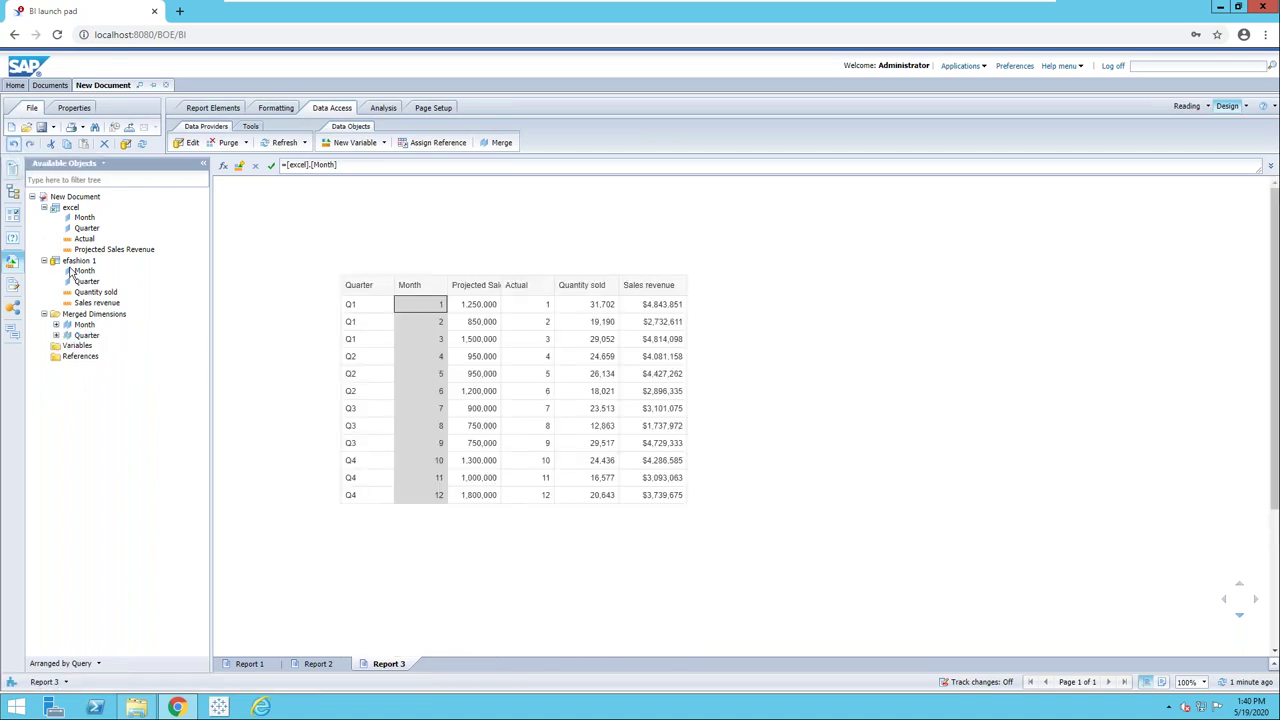
pyautogui.moveTo(85, 335); pyautogui.dragTo(370, 341)
pyautogui.moveTo(85, 324); pyautogui.dragTo(423, 363)
pyautogui.click(219, 208)
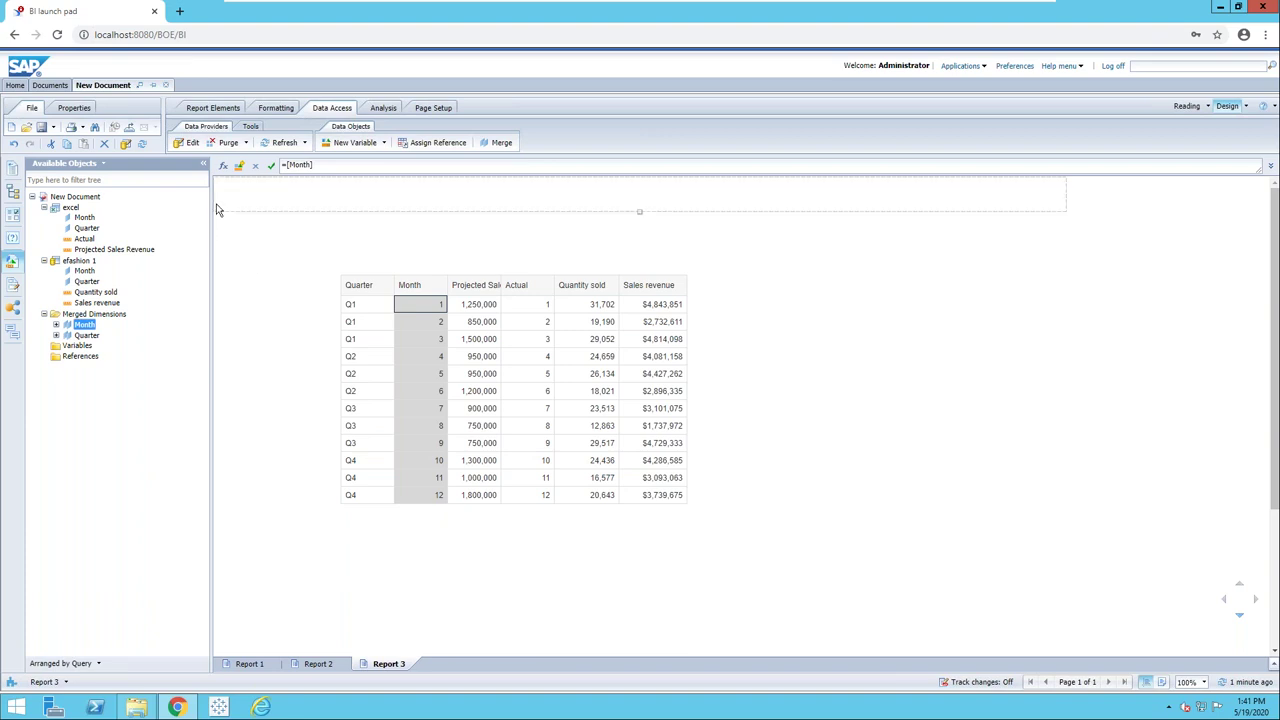
pyautogui.click(64, 87)
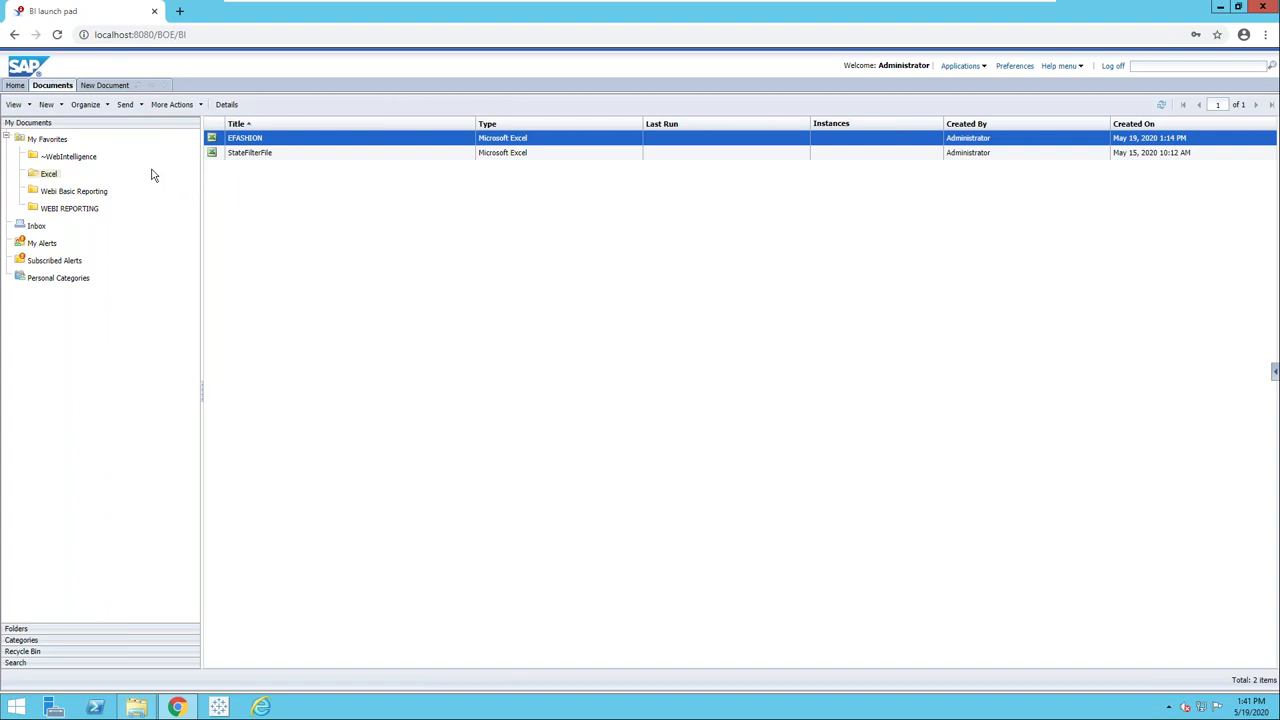
pyautogui.click(117, 87)
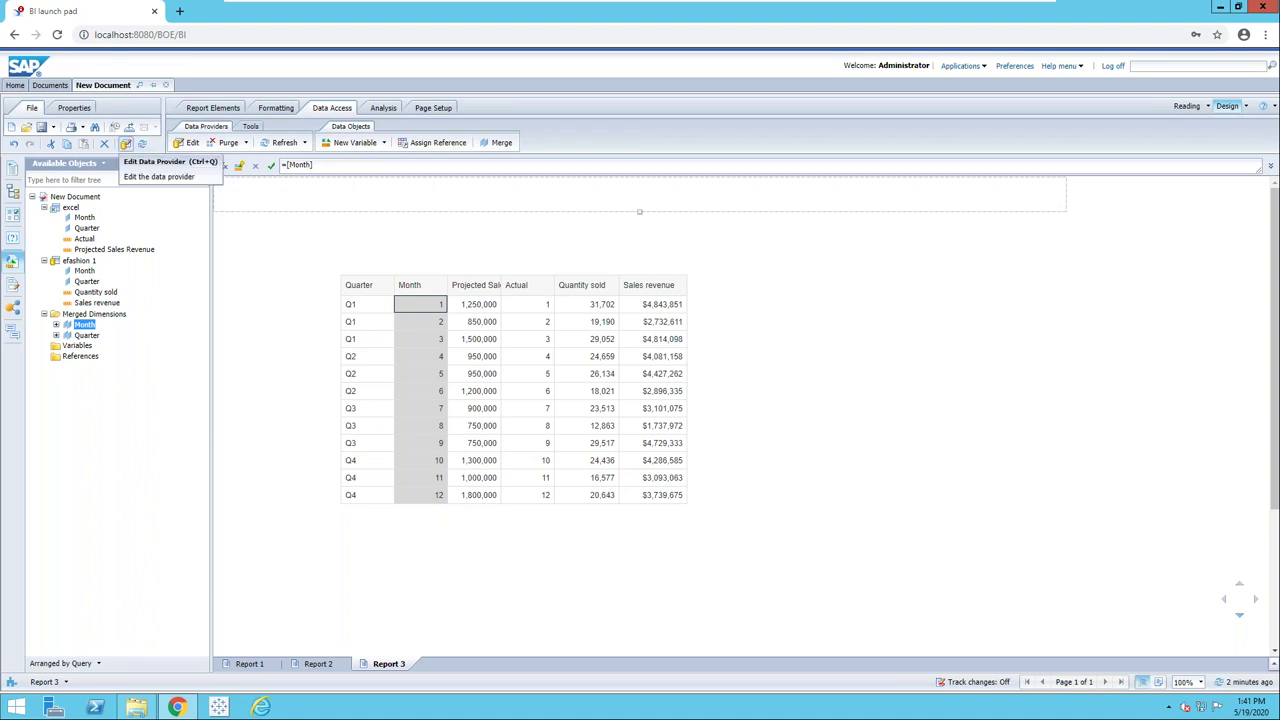
pyautogui.click(126, 145)
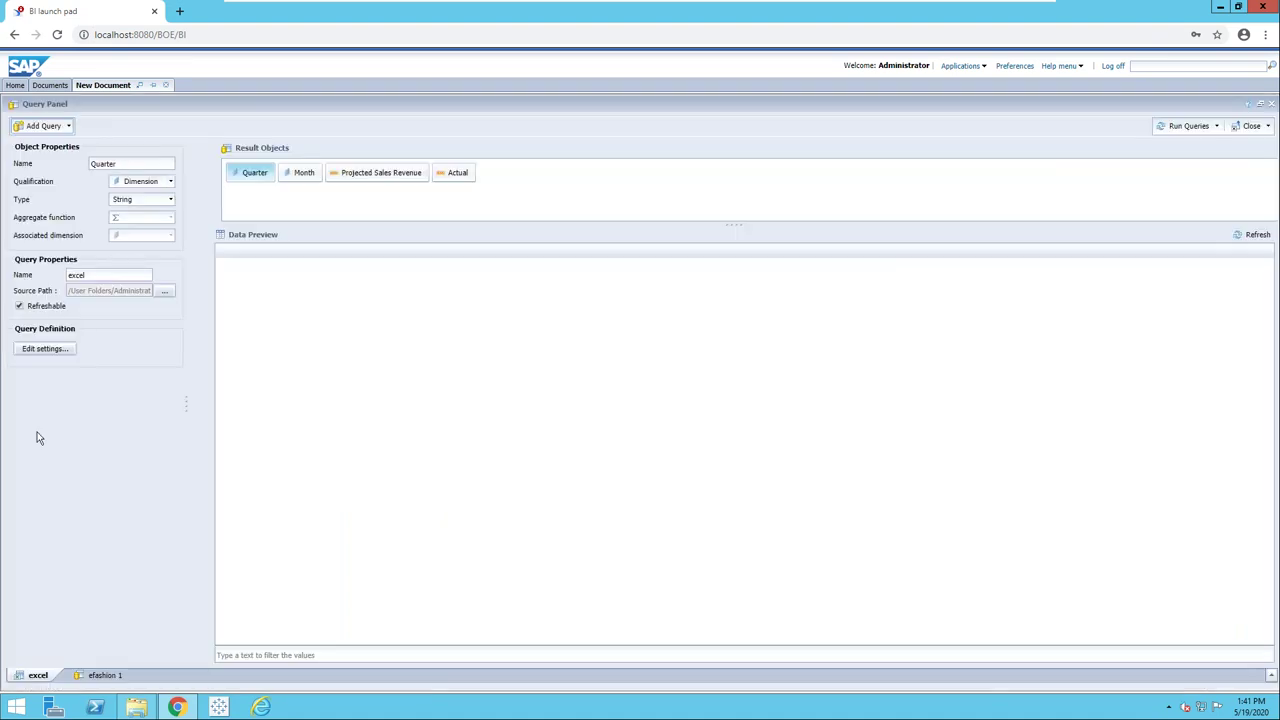
pyautogui.click(42, 348)
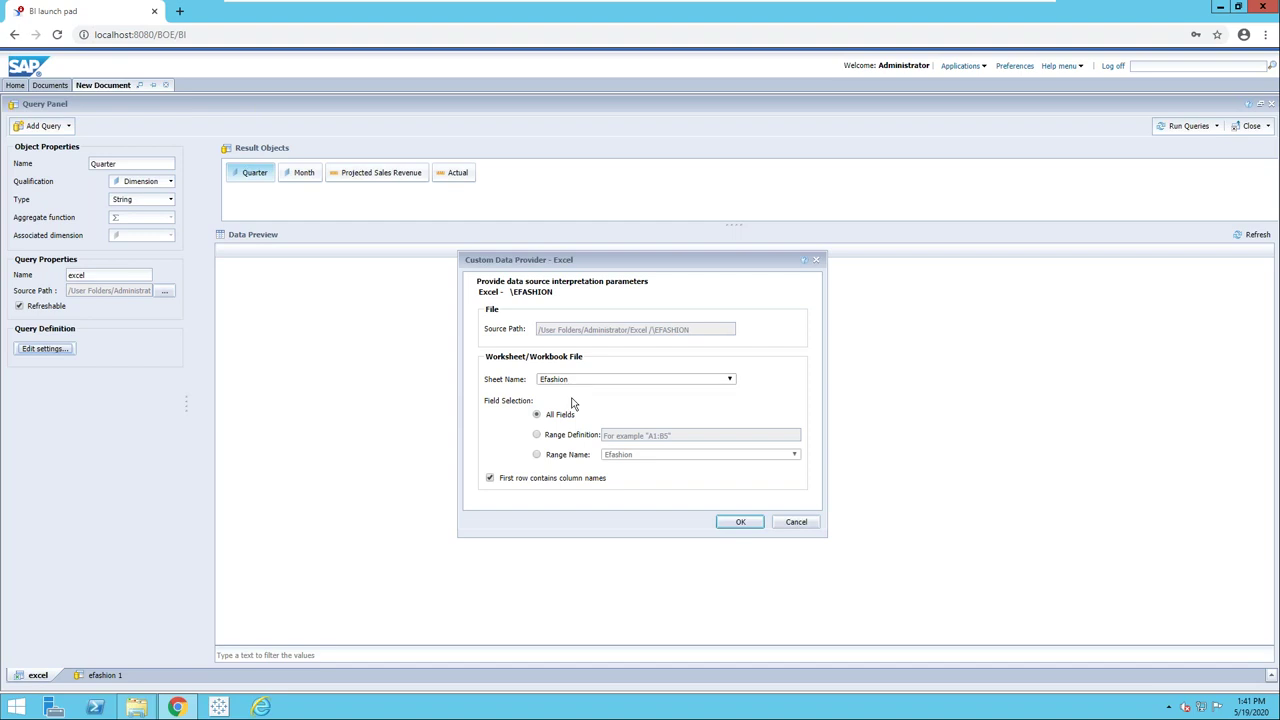
pyautogui.click(725, 523)
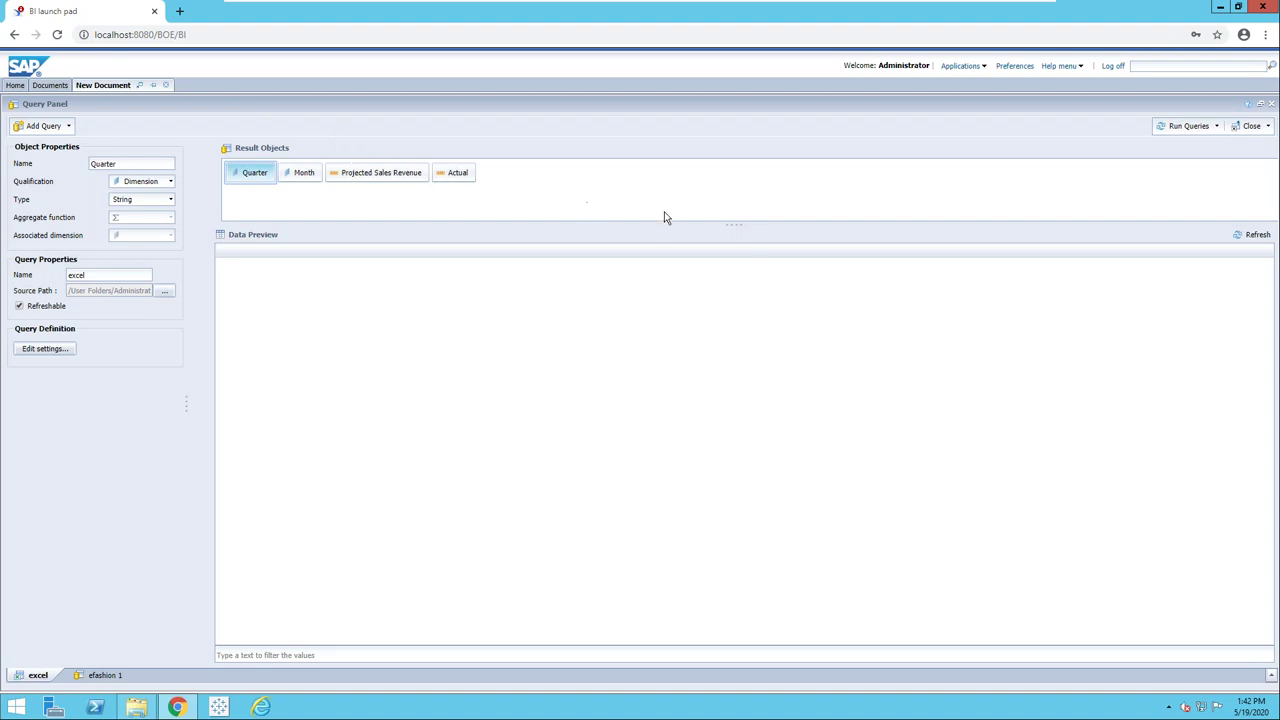
pyautogui.click(1190, 127)
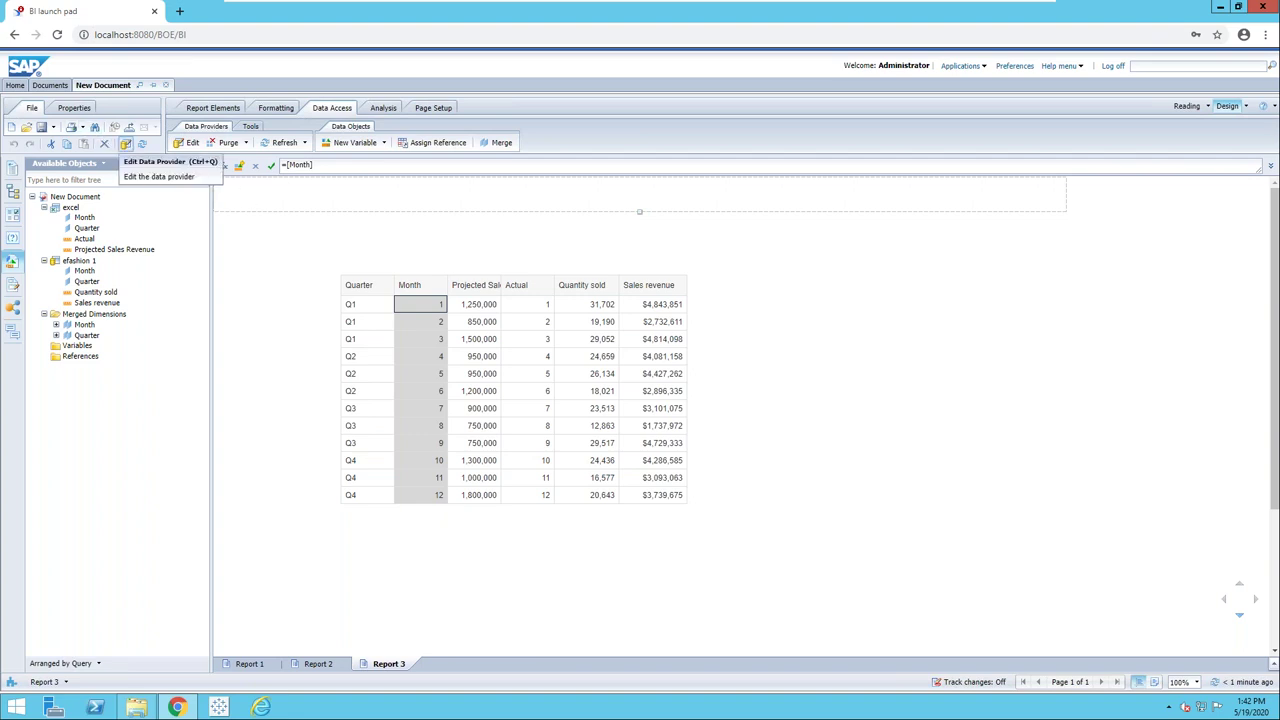
# Add a new query from the efashion universe in the Query Panel
pyautogui.click(125, 145)
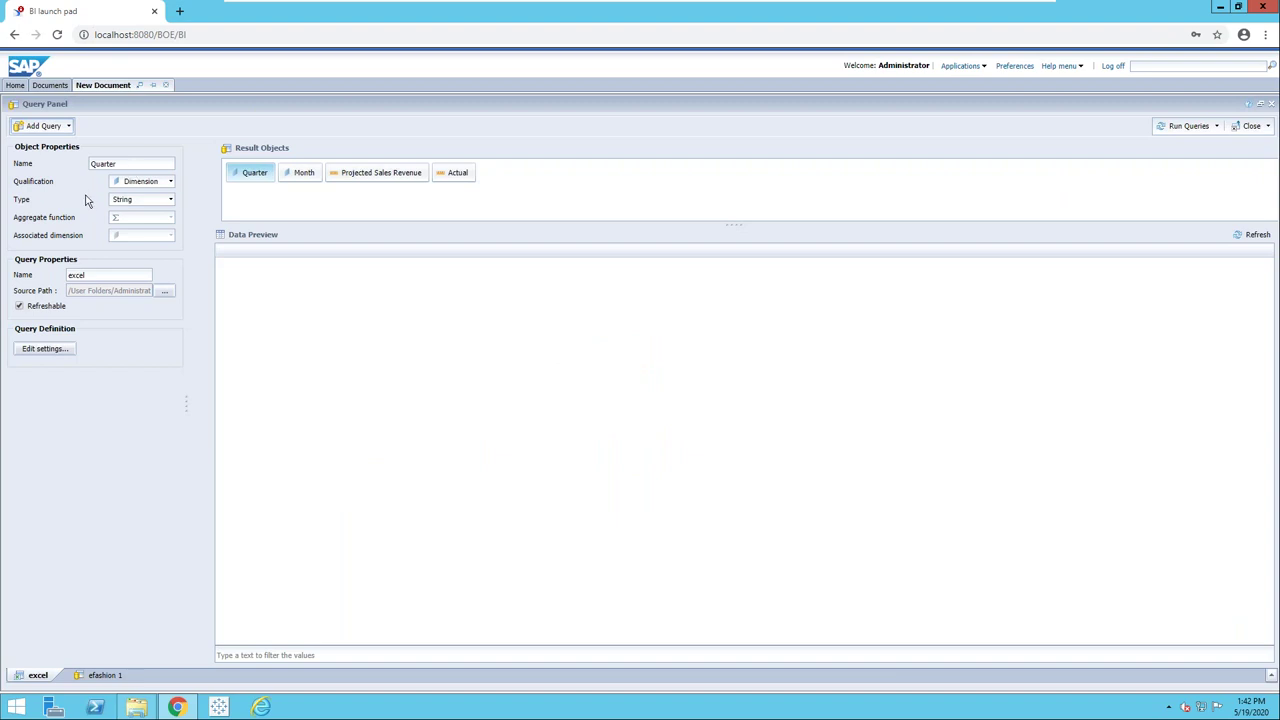
pyautogui.click(52, 128)
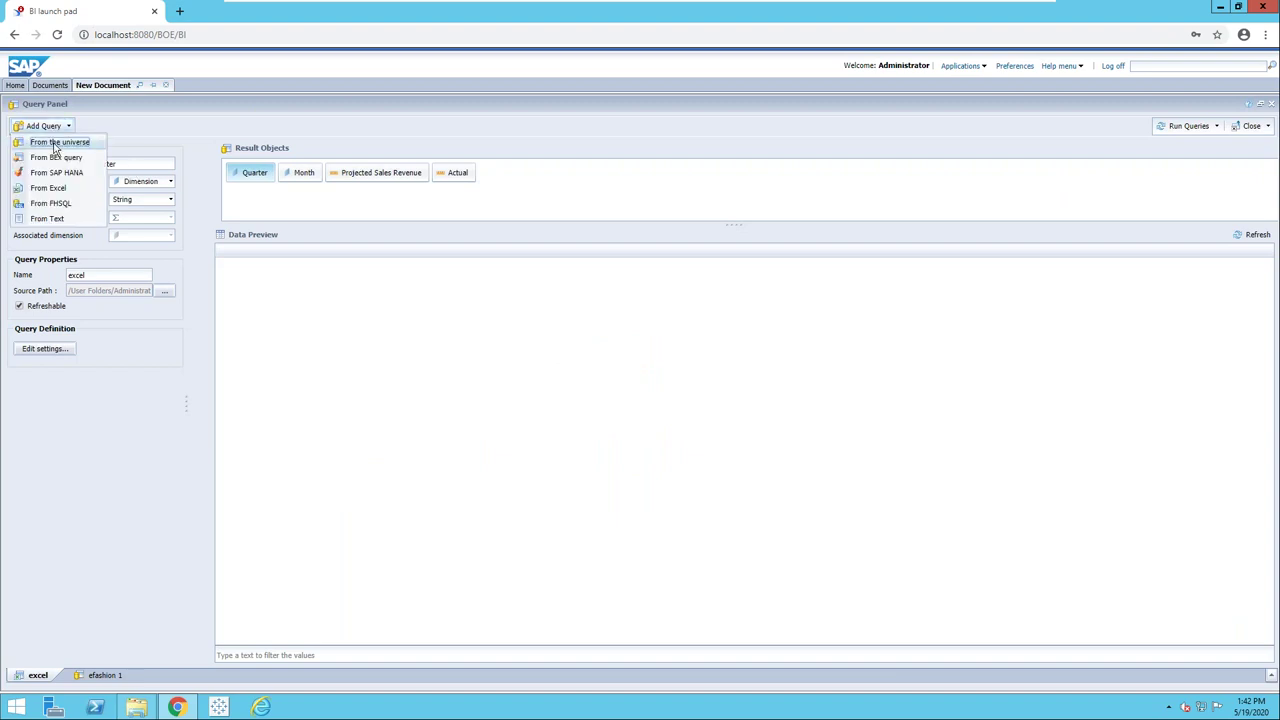
pyautogui.click(60, 142)
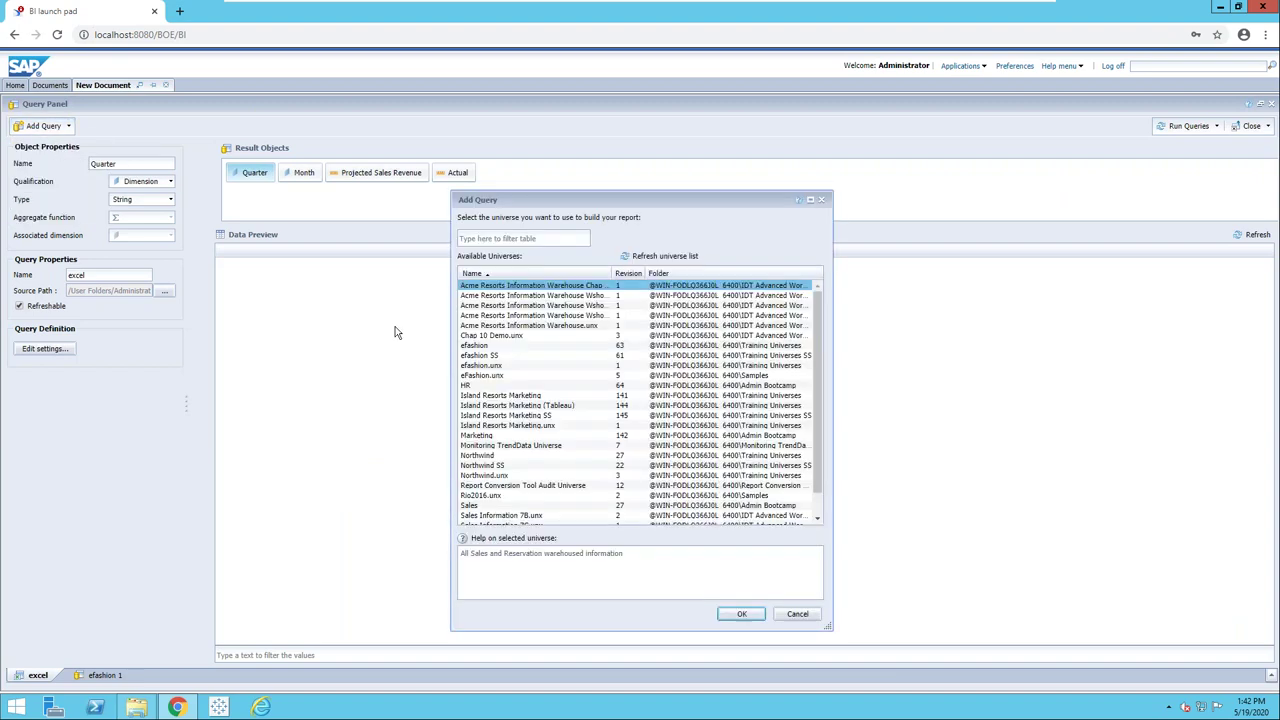
pyautogui.click(474, 346)
pyautogui.doubleClick(474, 346)
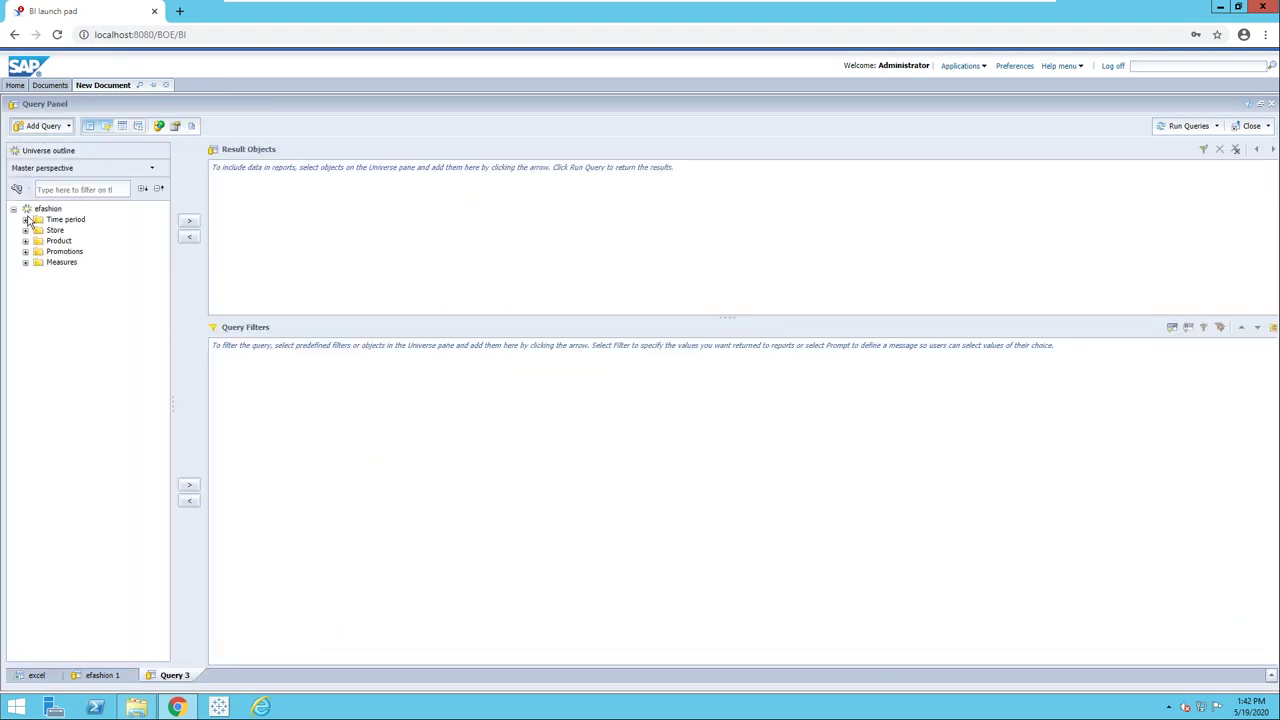
# Add Quarter, Month, Margin and Discount to the new query's result objects
pyautogui.click(25, 220)
pyautogui.click(70, 241)
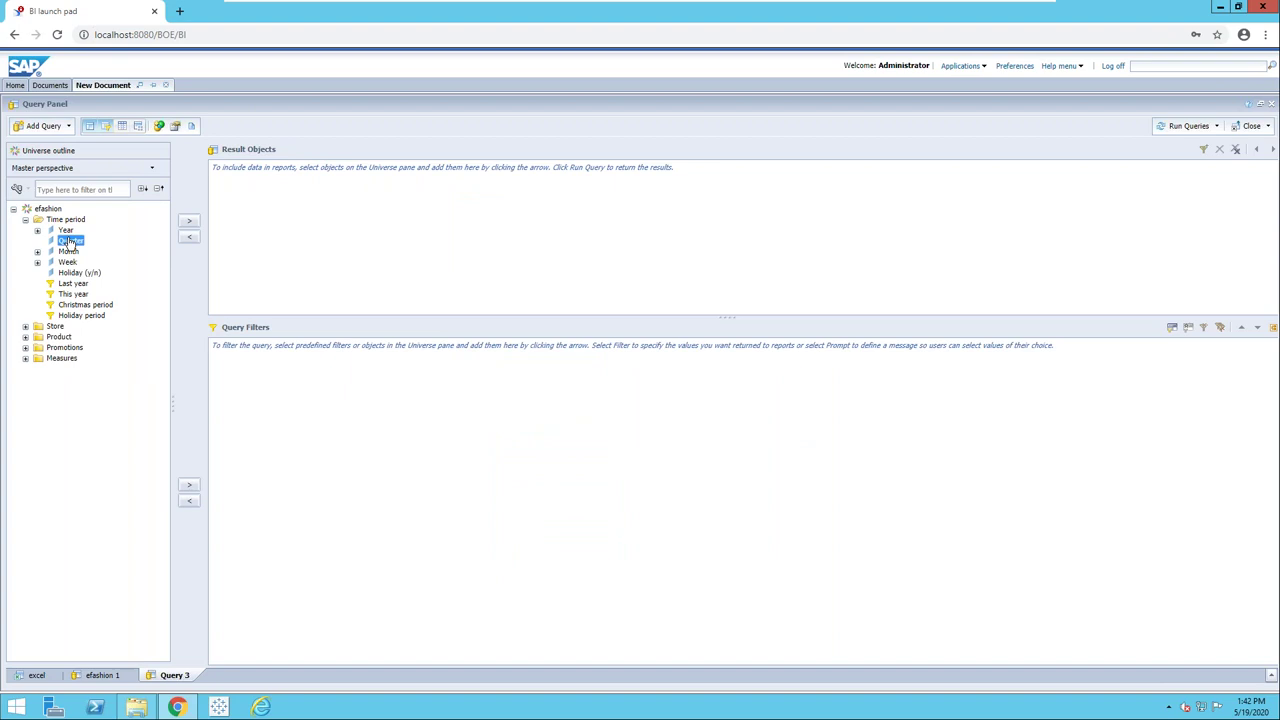
pyautogui.doubleClick(70, 241)
pyautogui.doubleClick(68, 251)
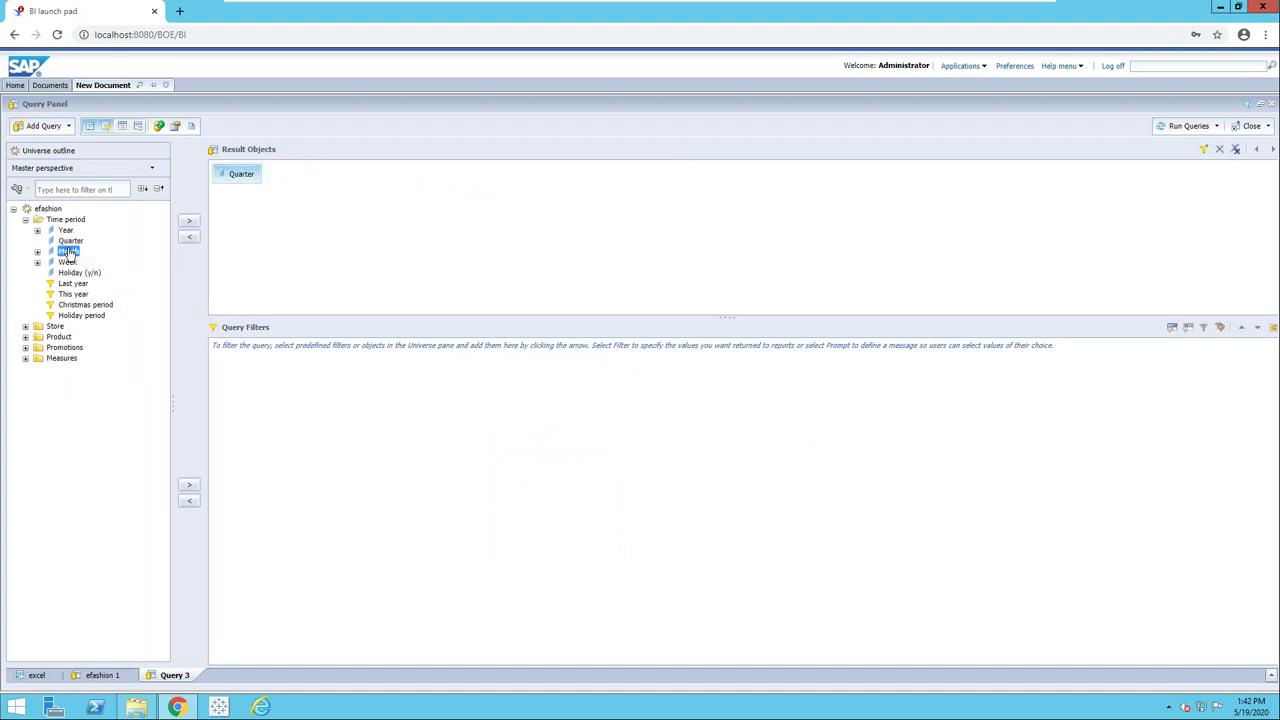
pyautogui.click(25, 369)
pyautogui.doubleClick(68, 401)
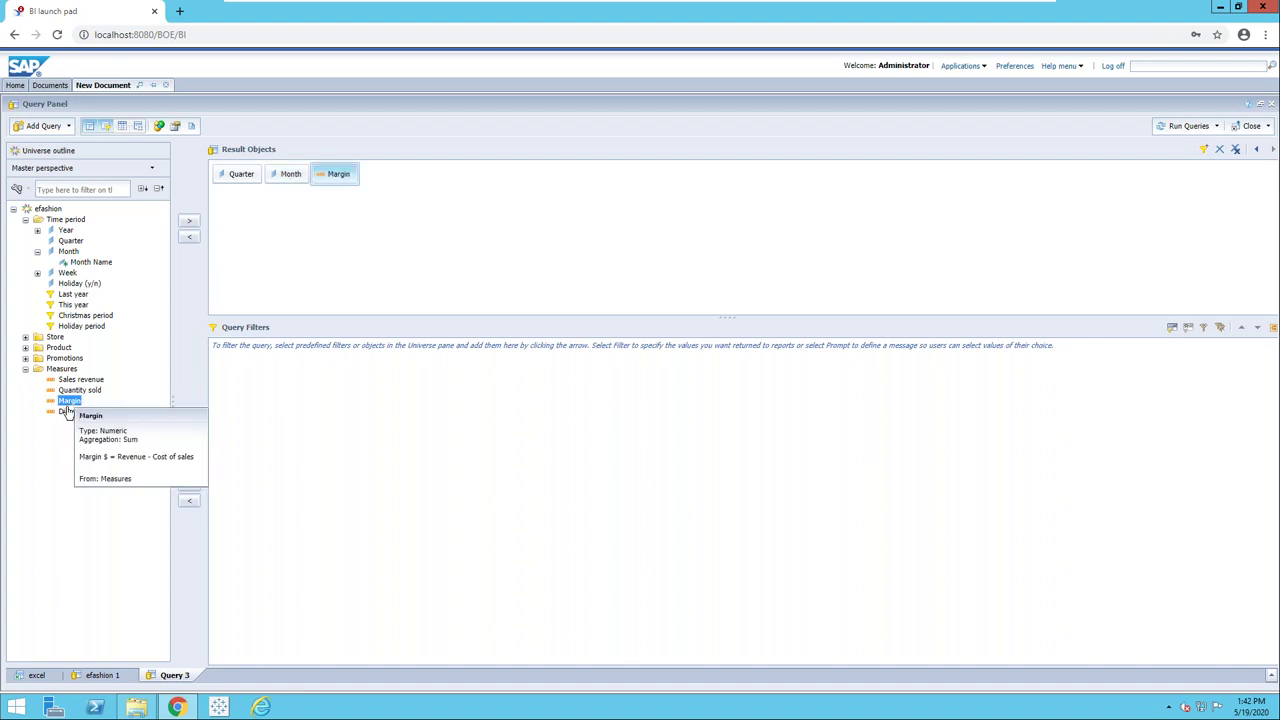
pyautogui.doubleClick(70, 411)
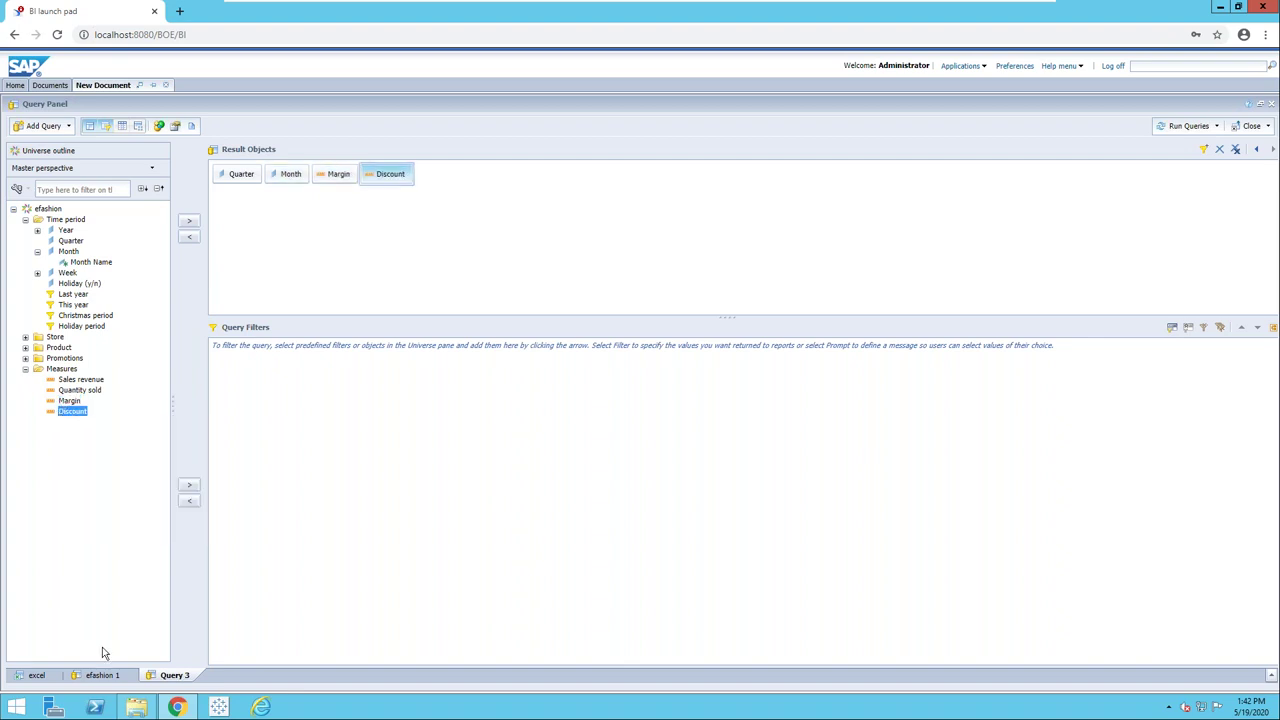
# Rename Query 3 to 'efashion 2' and run only that query
pyautogui.rightClick(174, 676)
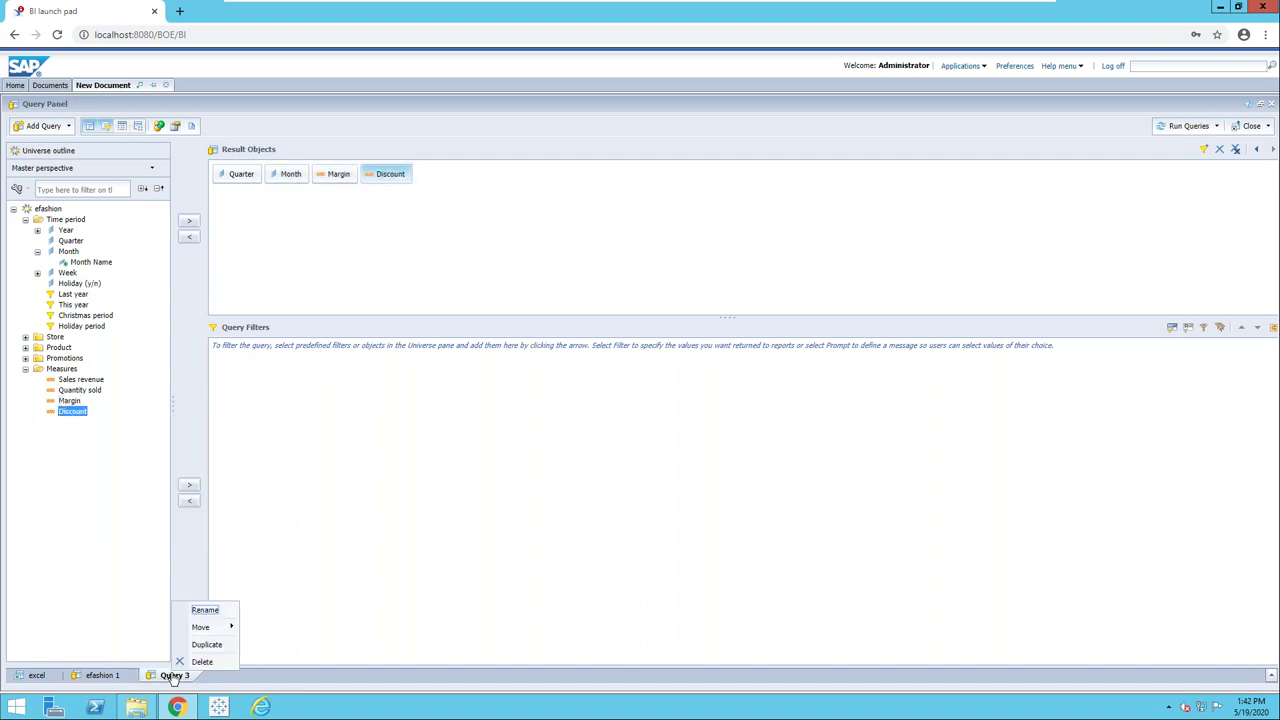
pyautogui.click(204, 610)
pyautogui.write('efashion 2')
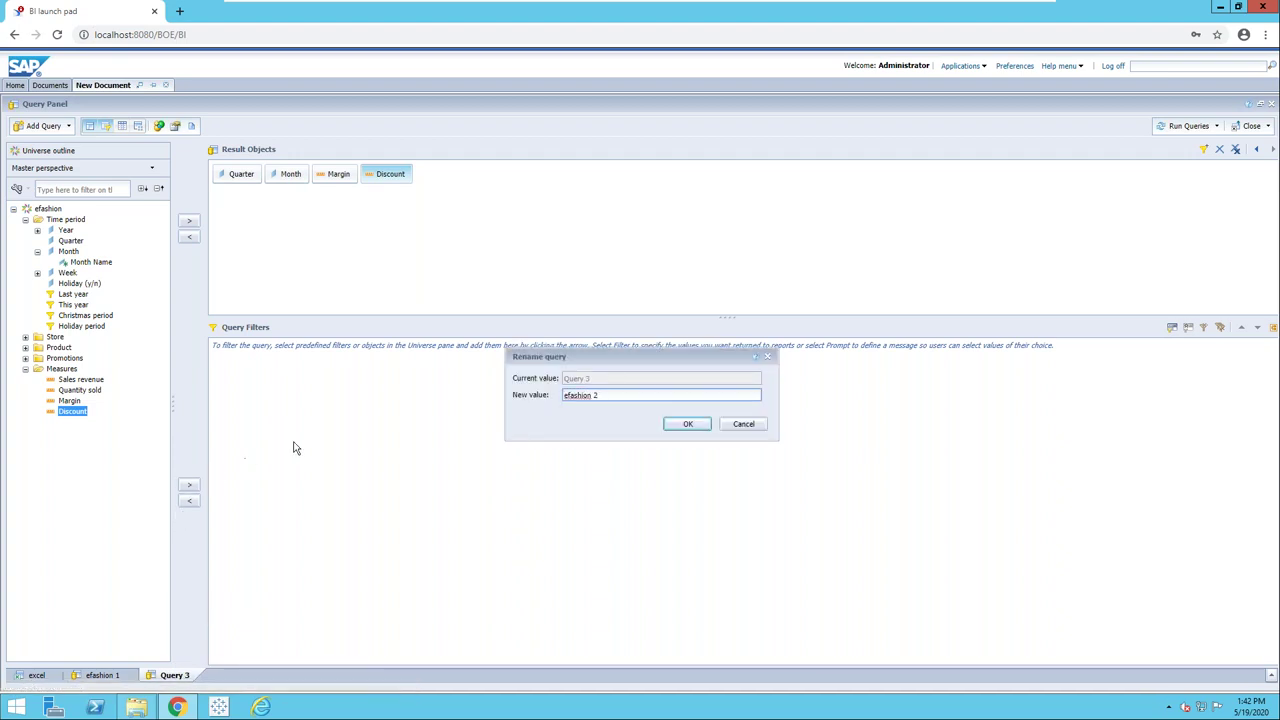
pyautogui.click(688, 424)
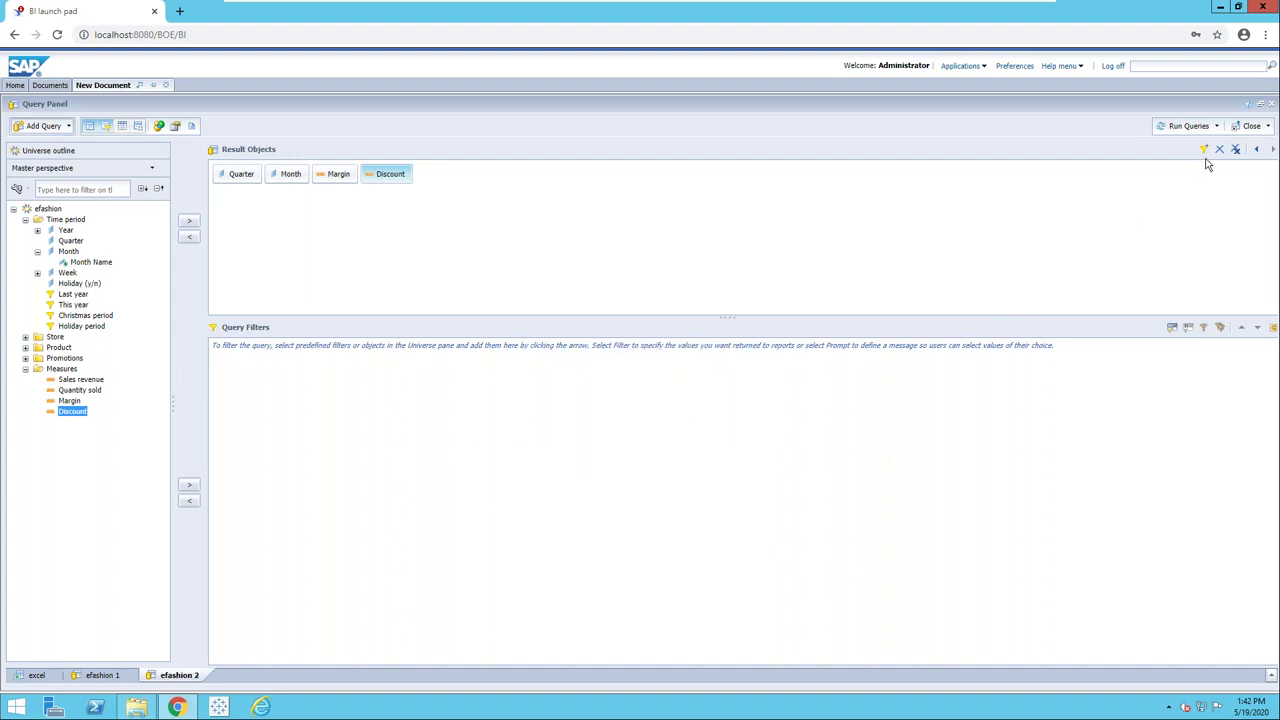
pyautogui.click(1217, 127)
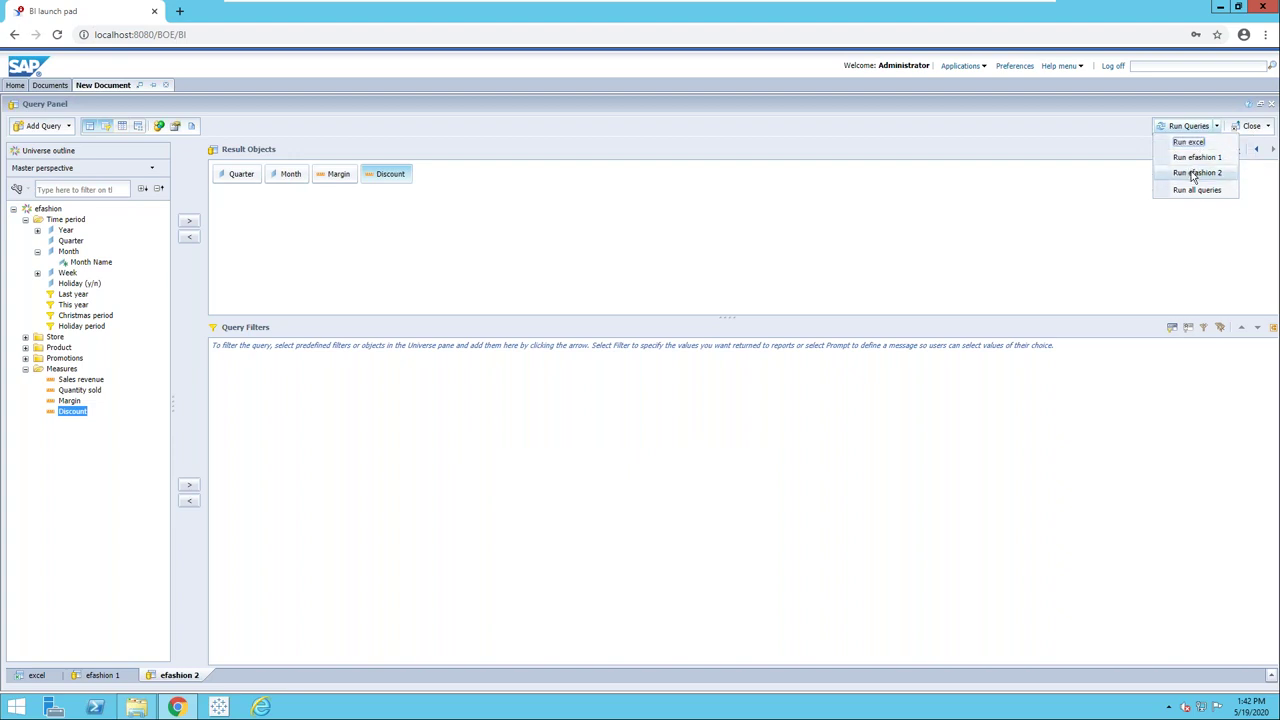
pyautogui.click(1192, 174)
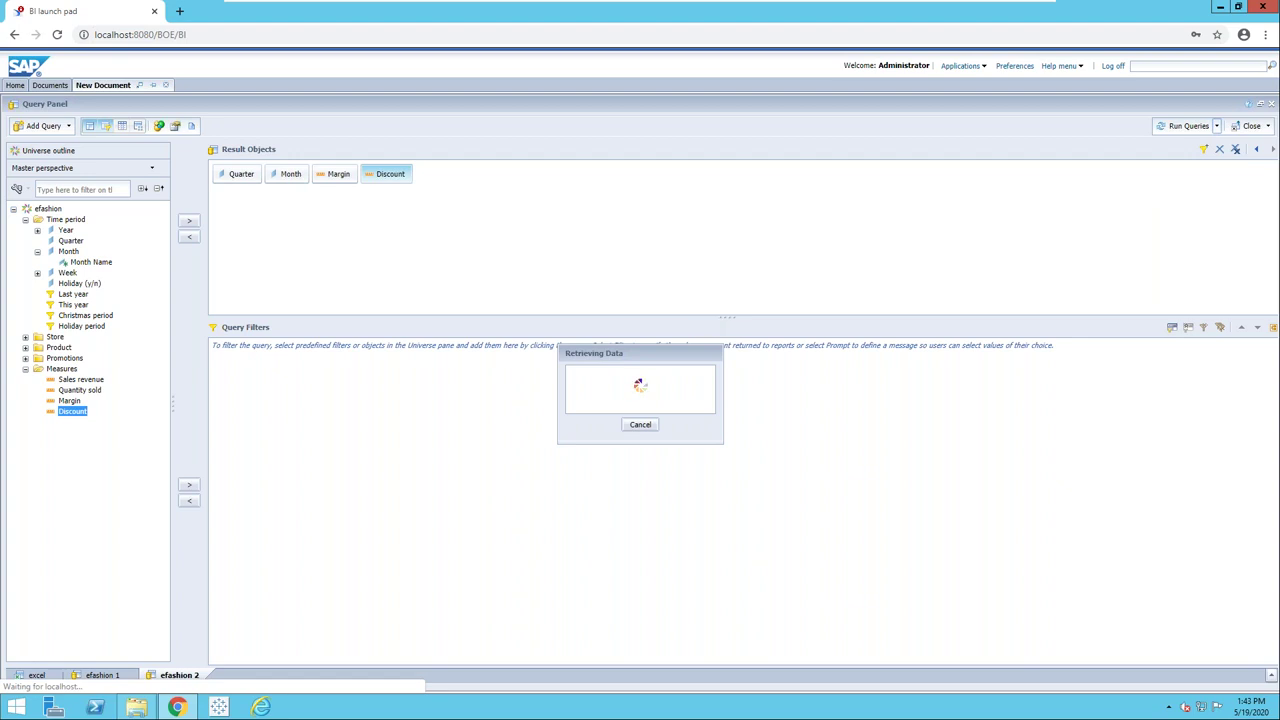
pyautogui.click(748, 444)
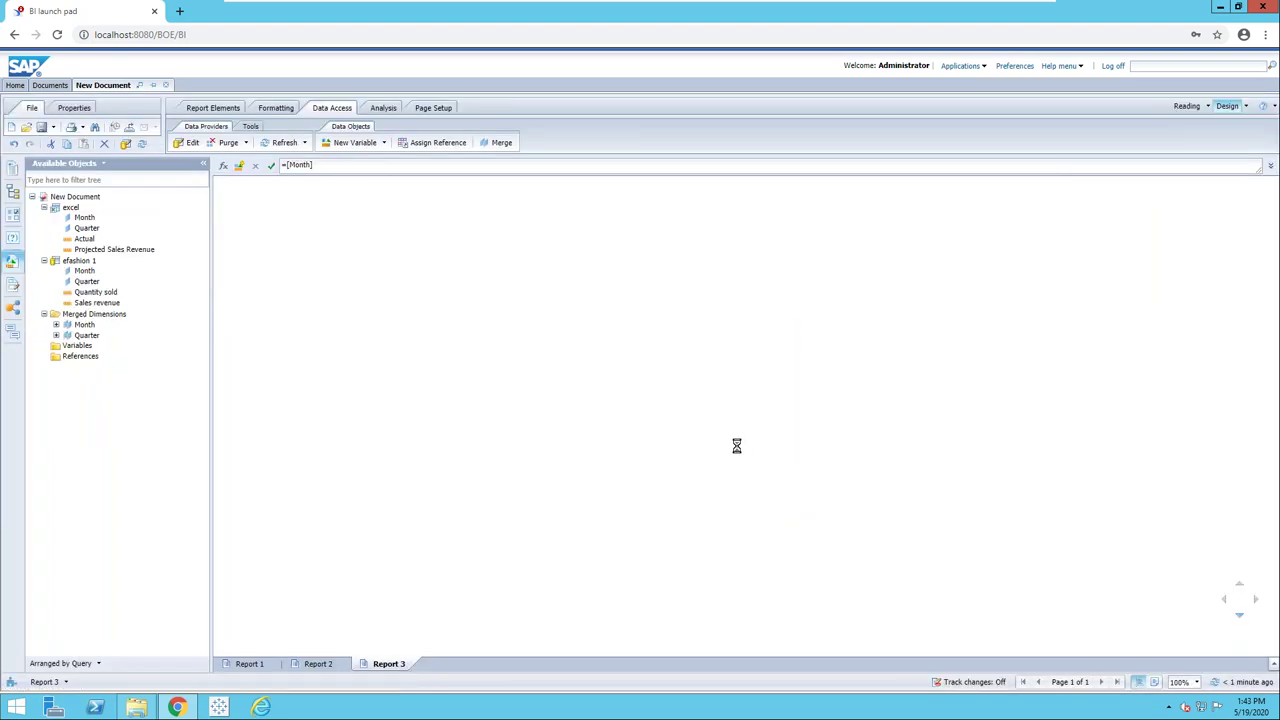
# Place efashion 2's Margin and Discount beside the Report 3 table
pyautogui.click(390, 664)
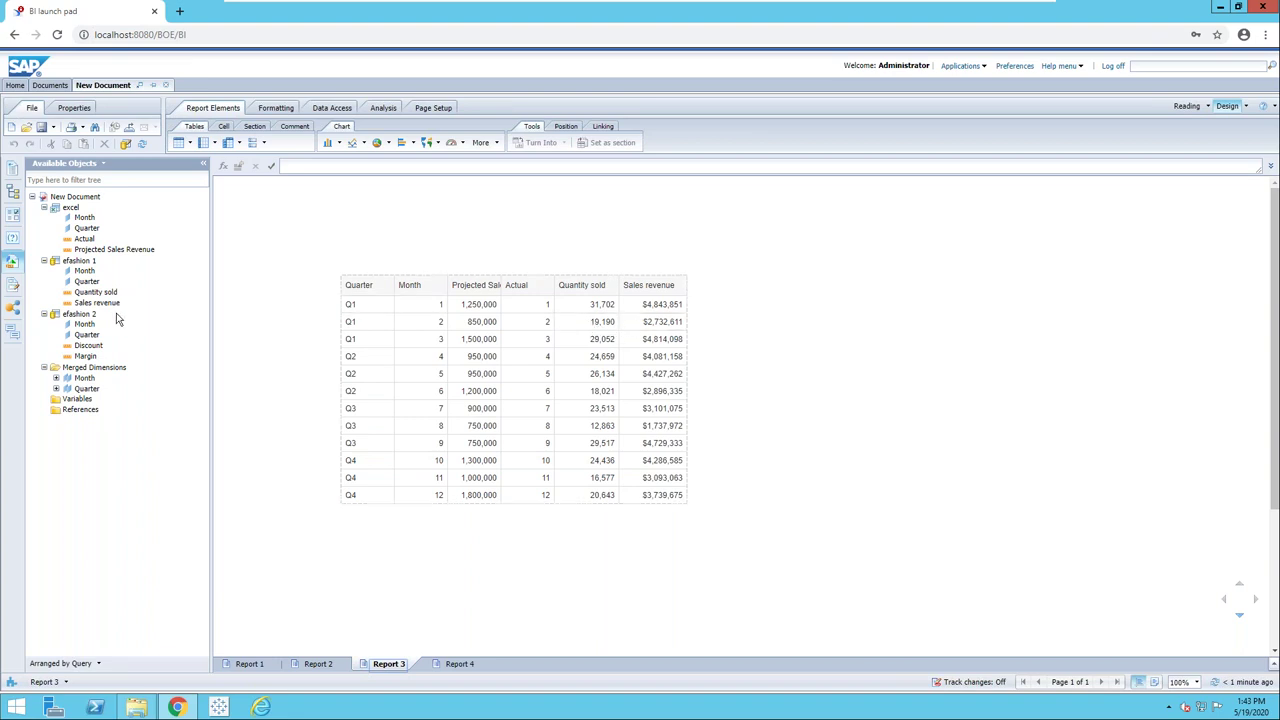
pyautogui.click(86, 357)
pyautogui.keyDown('ctrl'); pyautogui.click(90, 346); pyautogui.keyUp('ctrl')
pyautogui.moveTo(90, 350)
pyautogui.mouseDown()
pyautogui.moveTo(565, 395)
pyautogui.moveTo(694, 377)
pyautogui.mouseUp()
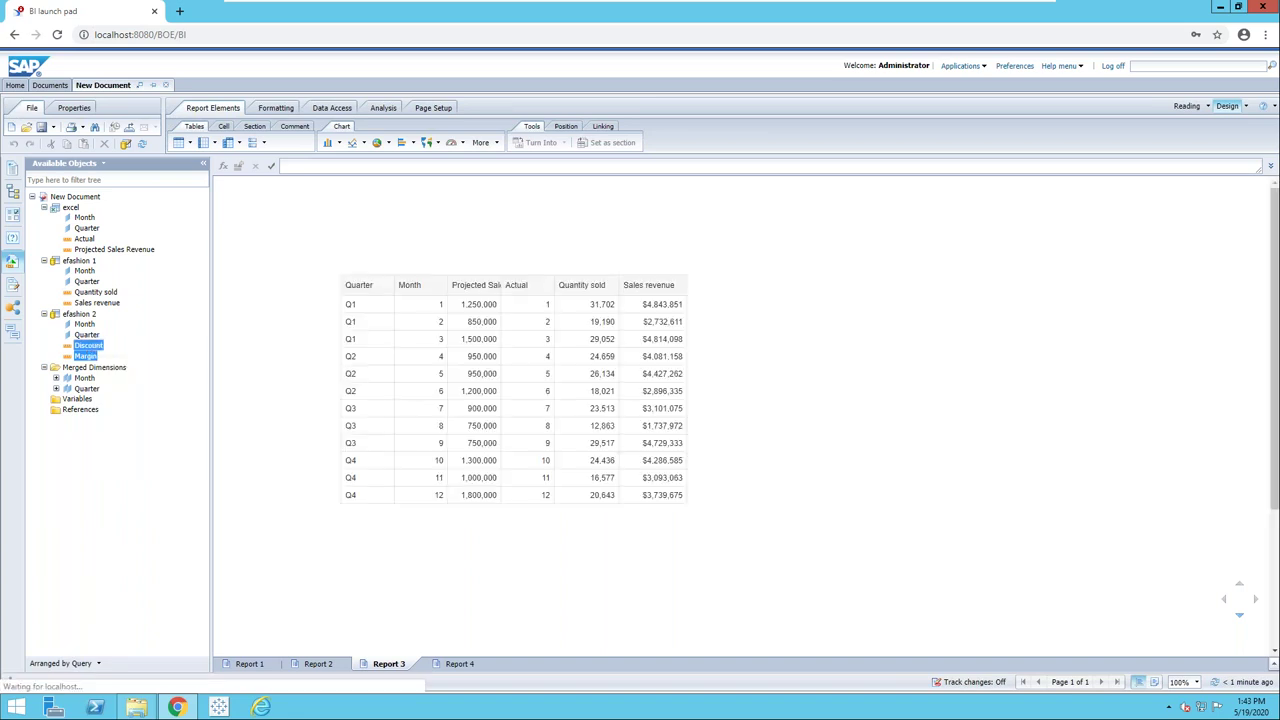
pyautogui.click(266, 200)
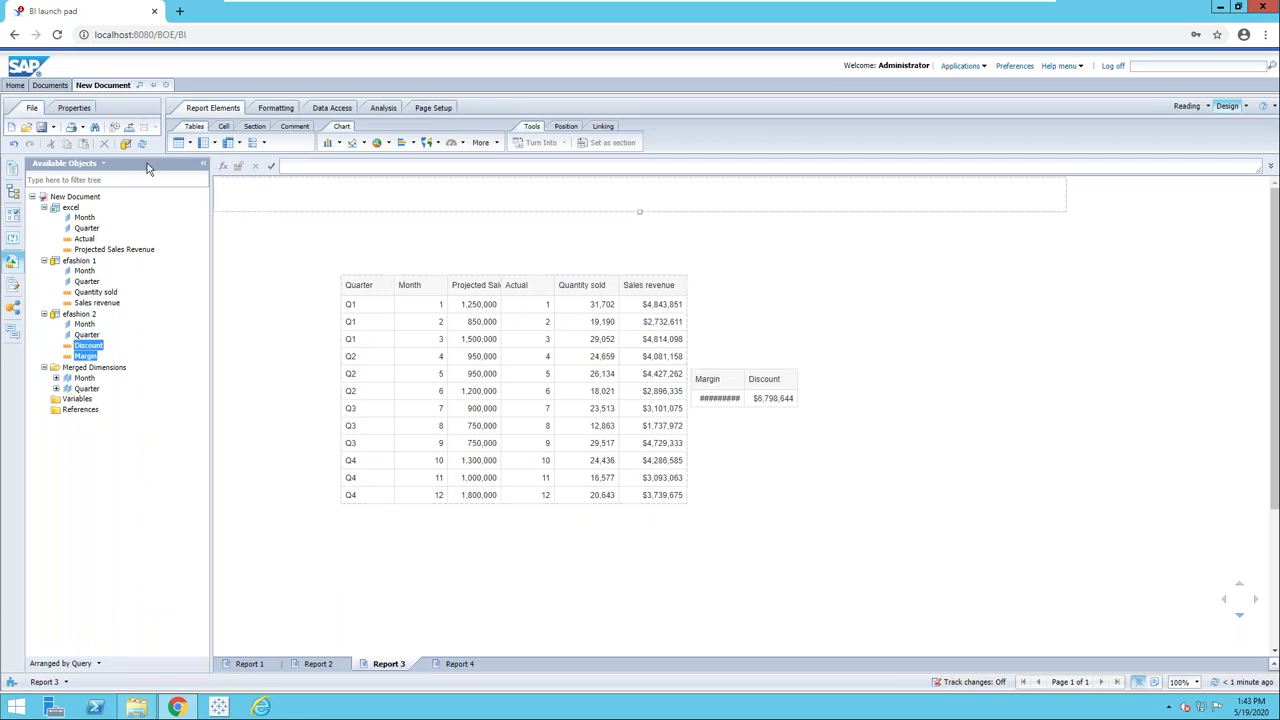
# Undo the separate Margin/Discount block, retry inserting them into the table, then undo that too
pyautogui.click(13, 145)
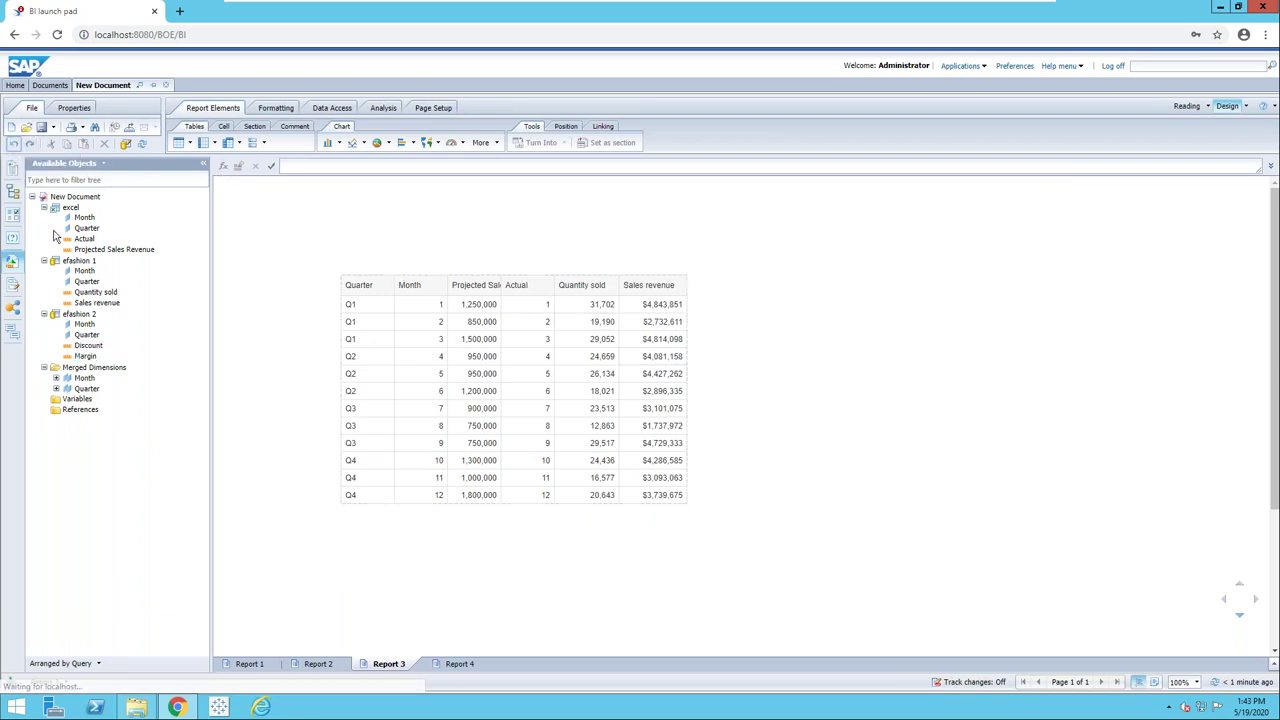
pyautogui.click(95, 355)
pyautogui.keyDown('ctrl'); pyautogui.click(95, 346); pyautogui.keyUp('ctrl')
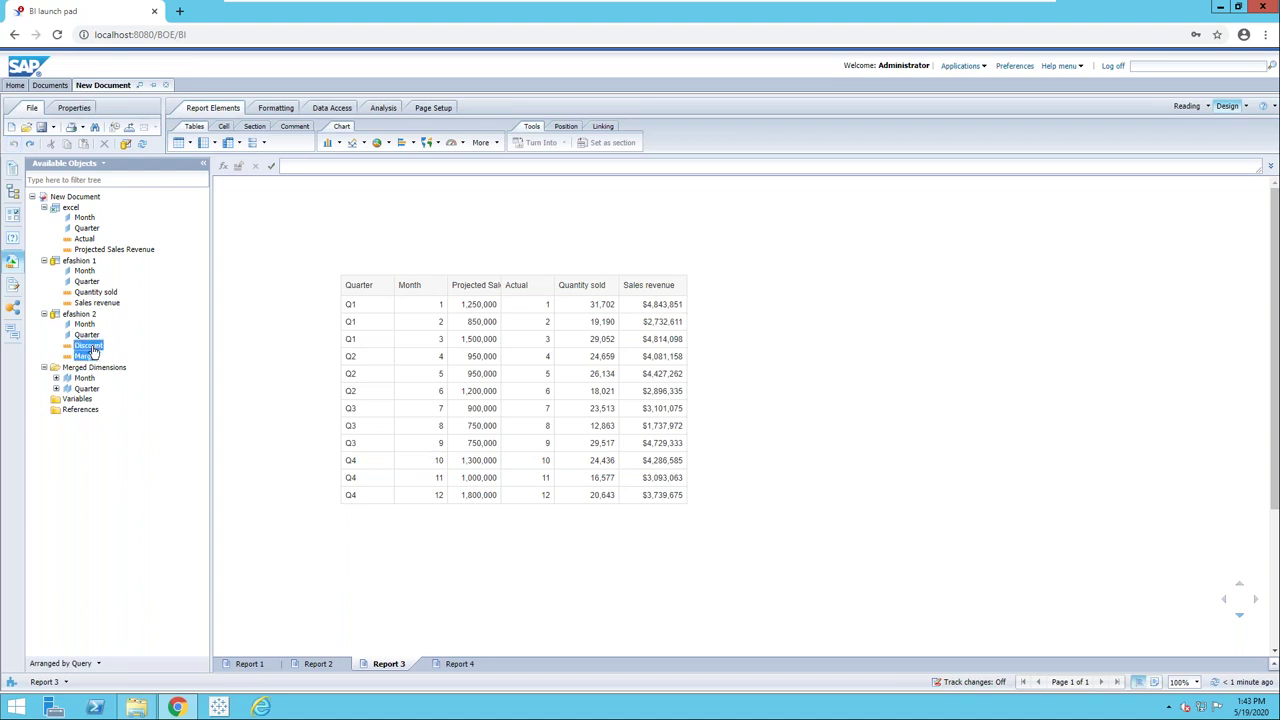
pyautogui.moveTo(90, 350); pyautogui.dragTo(689, 359)
pyautogui.click(286, 212)
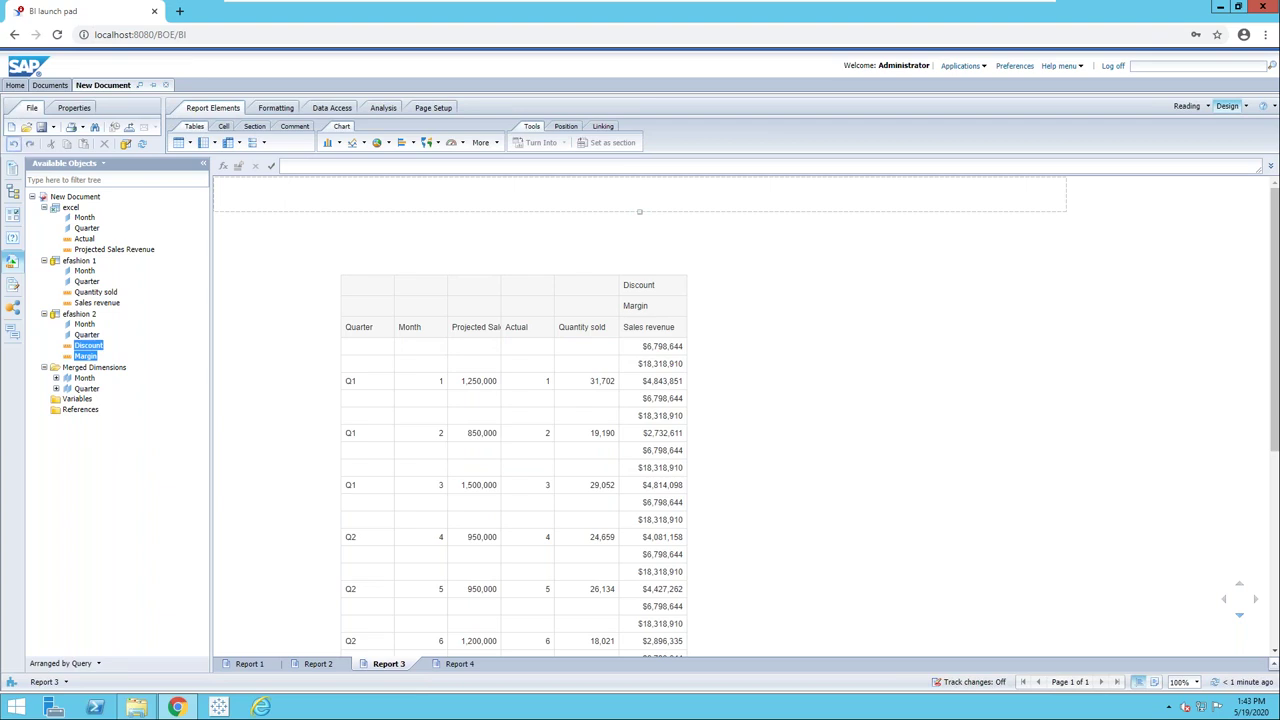
pyautogui.hotkey('ctrl', 'z')
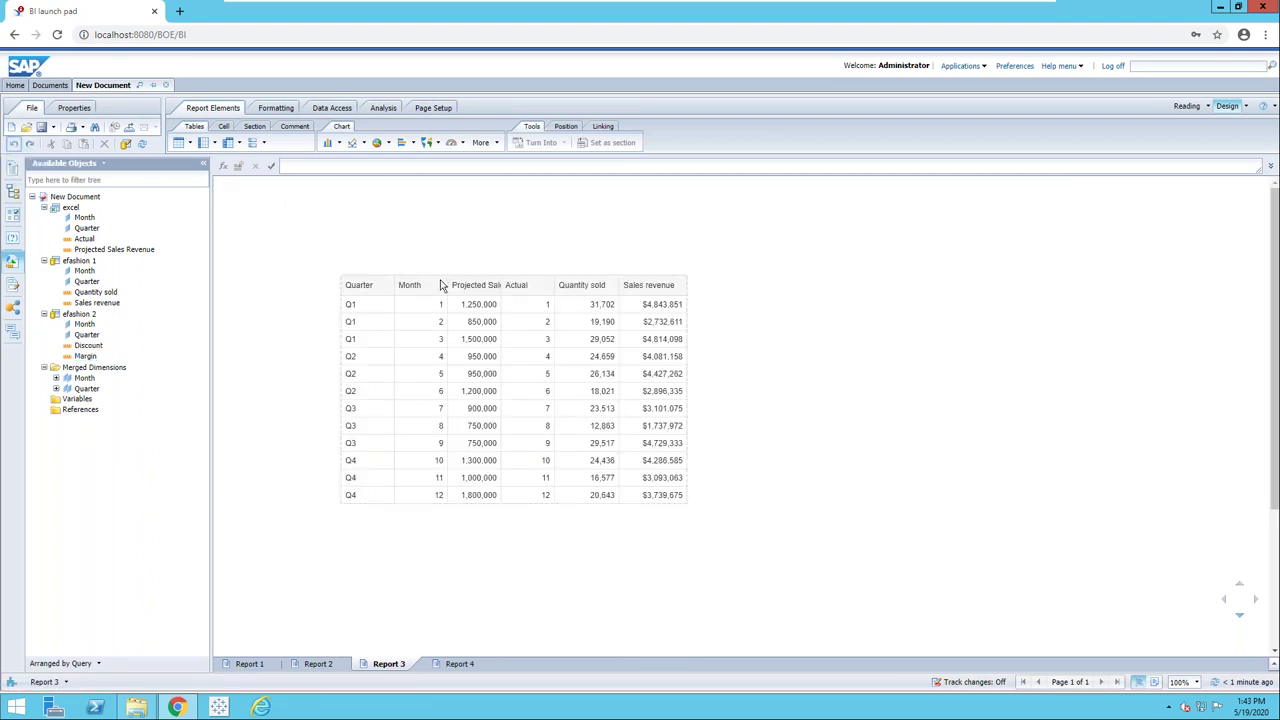
# Use Assign Data to add efashion 2's Margin and Discount columns after Sales revenue
pyautogui.rightClick(442, 270)
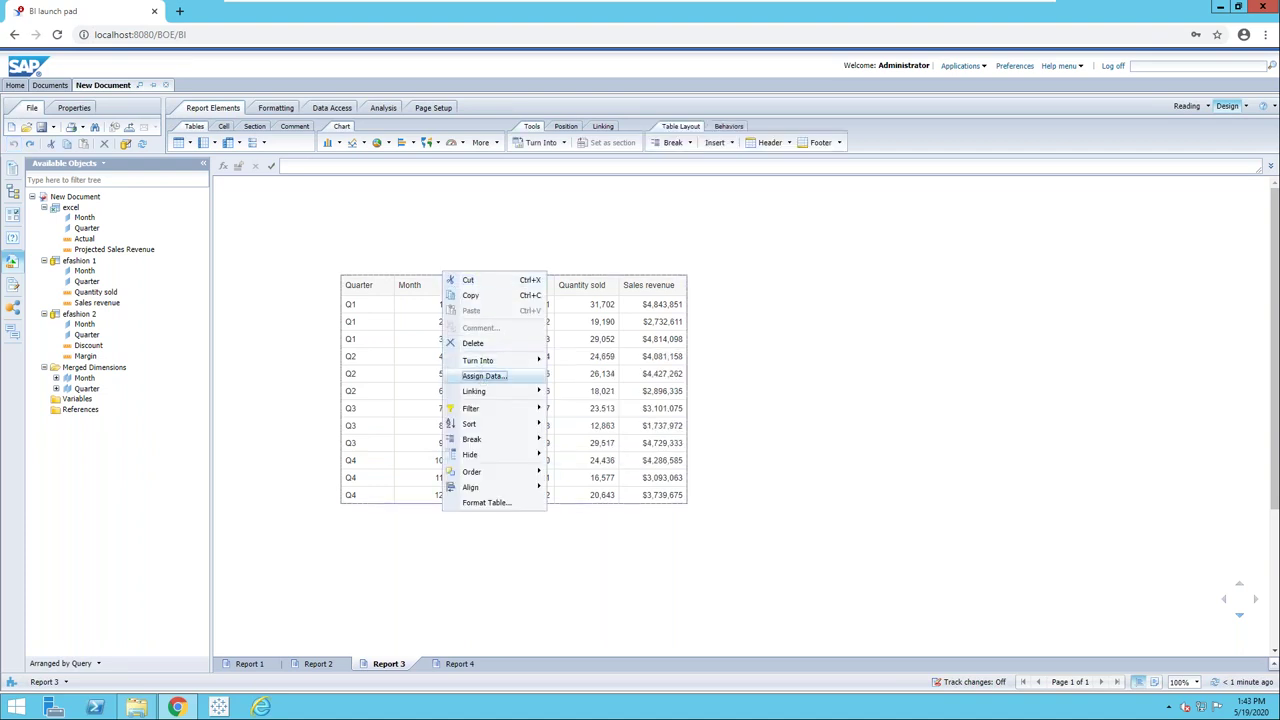
pyautogui.click(484, 376)
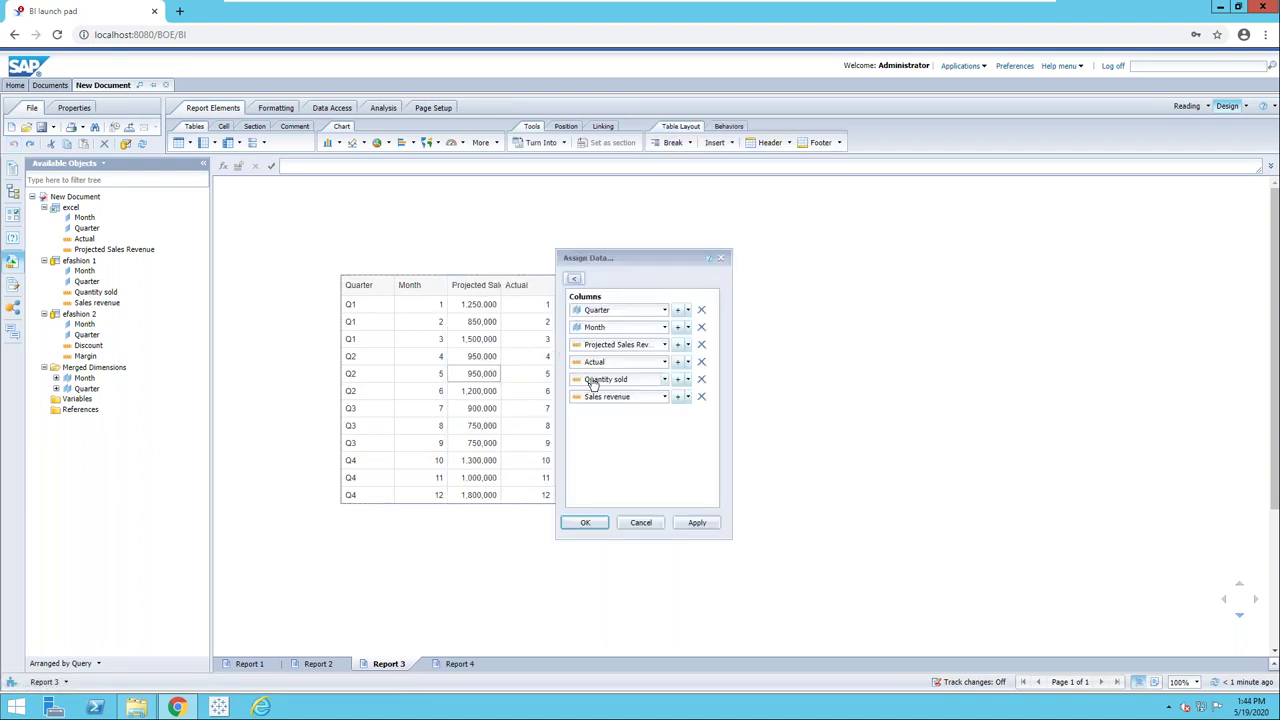
pyautogui.click(679, 400)
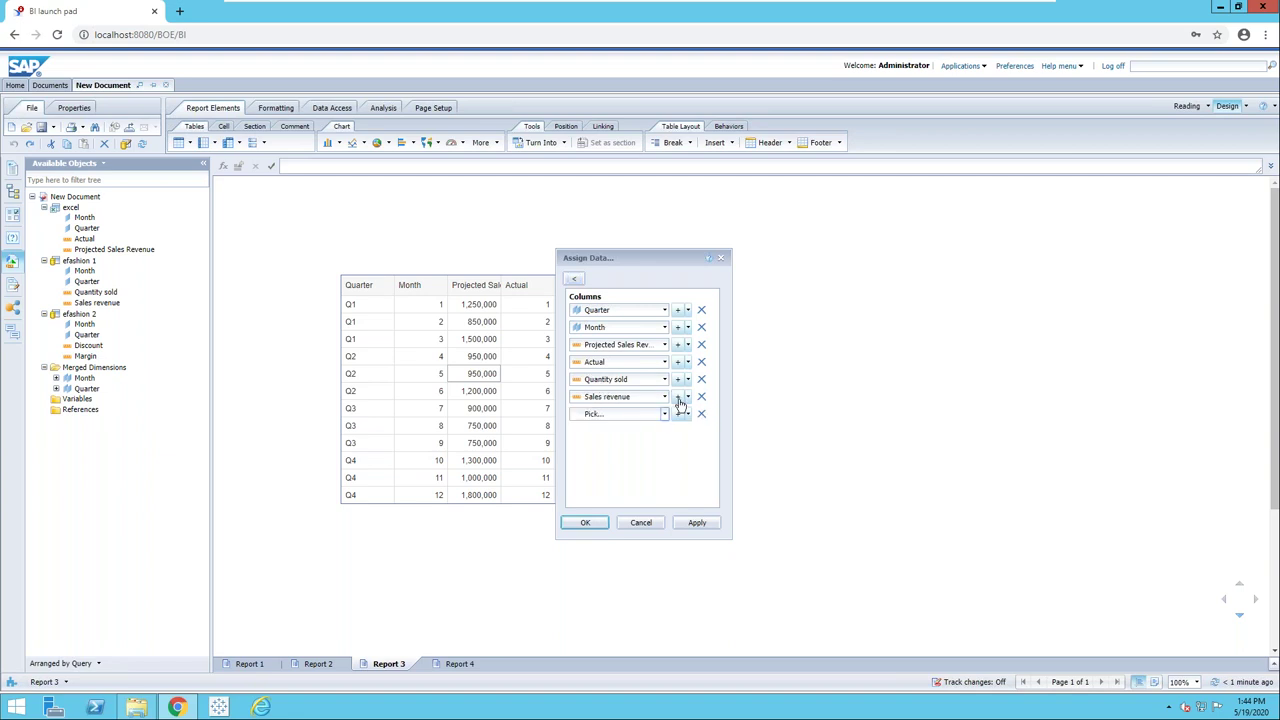
pyautogui.click(666, 415)
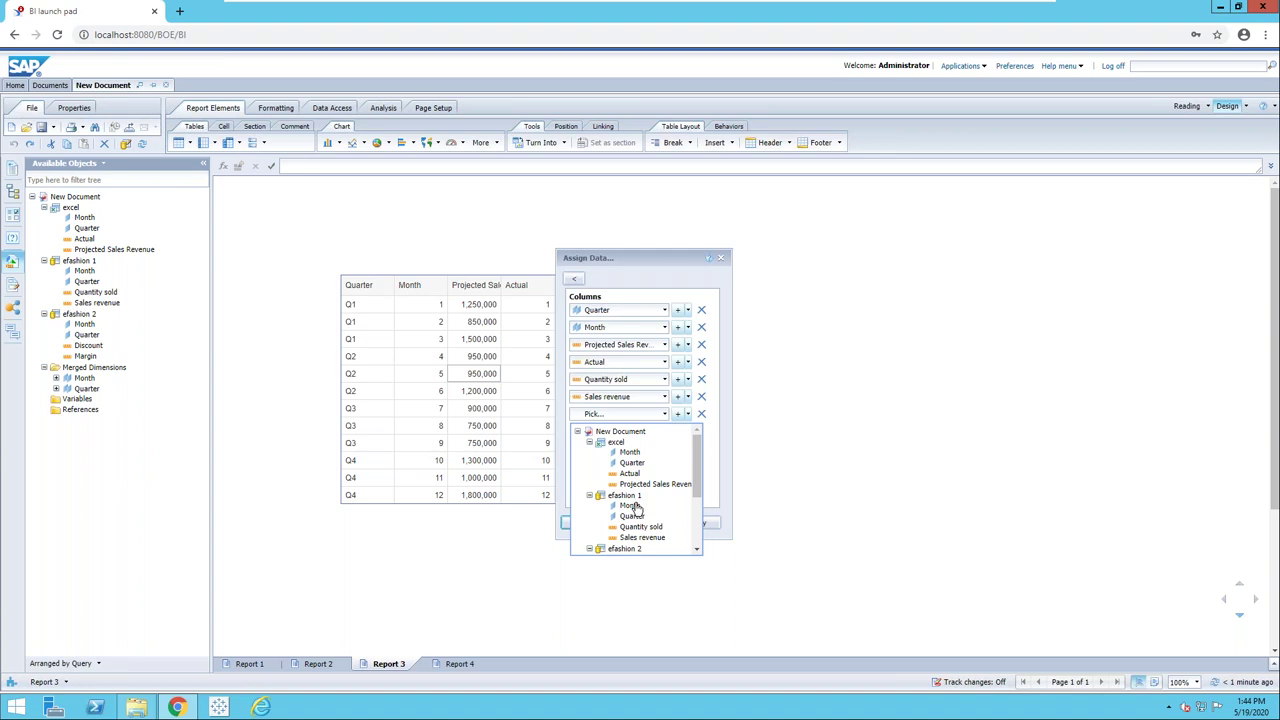
pyautogui.scroll(-3, 636, 508)
pyautogui.click(636, 503)
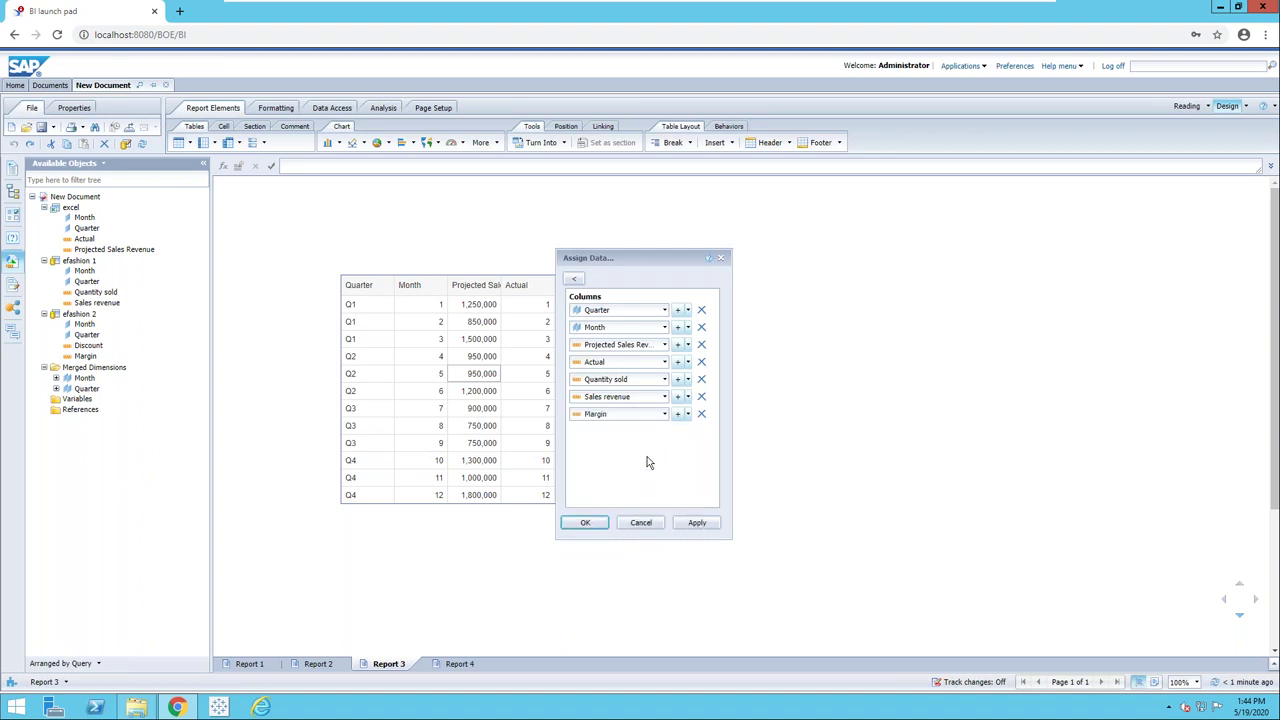
pyautogui.click(677, 413)
pyautogui.click(665, 432)
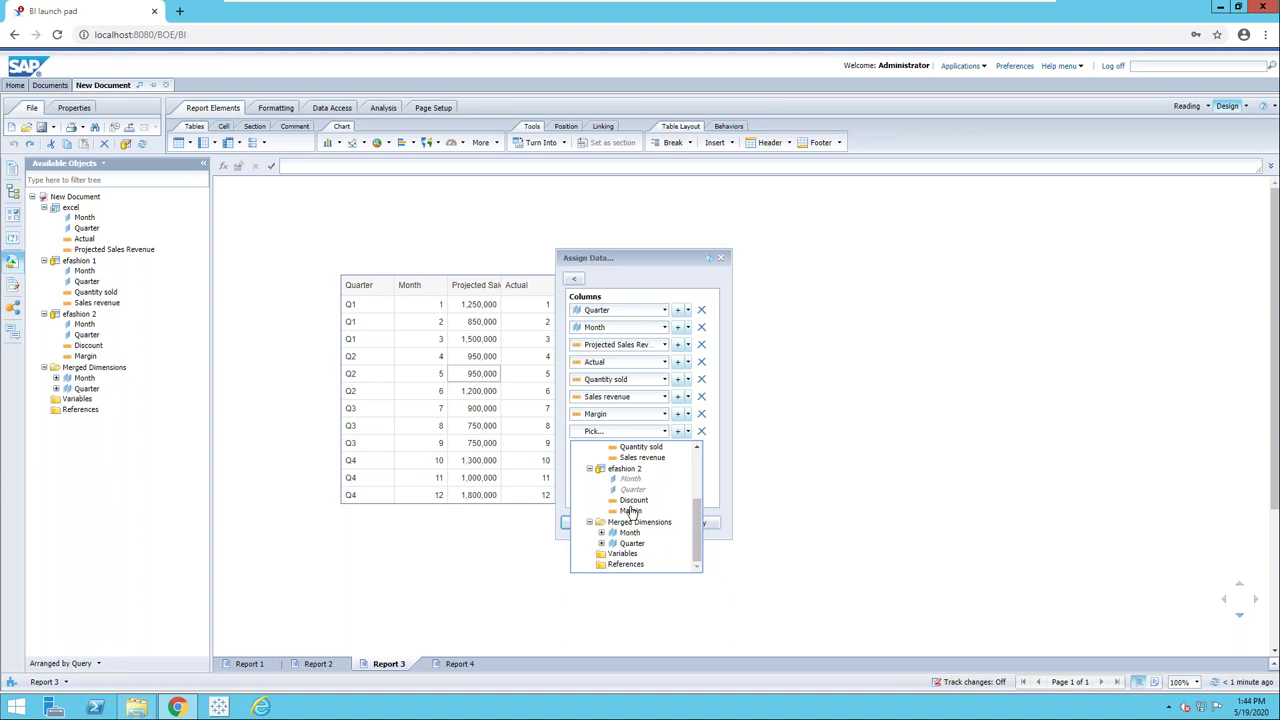
pyautogui.click(631, 503)
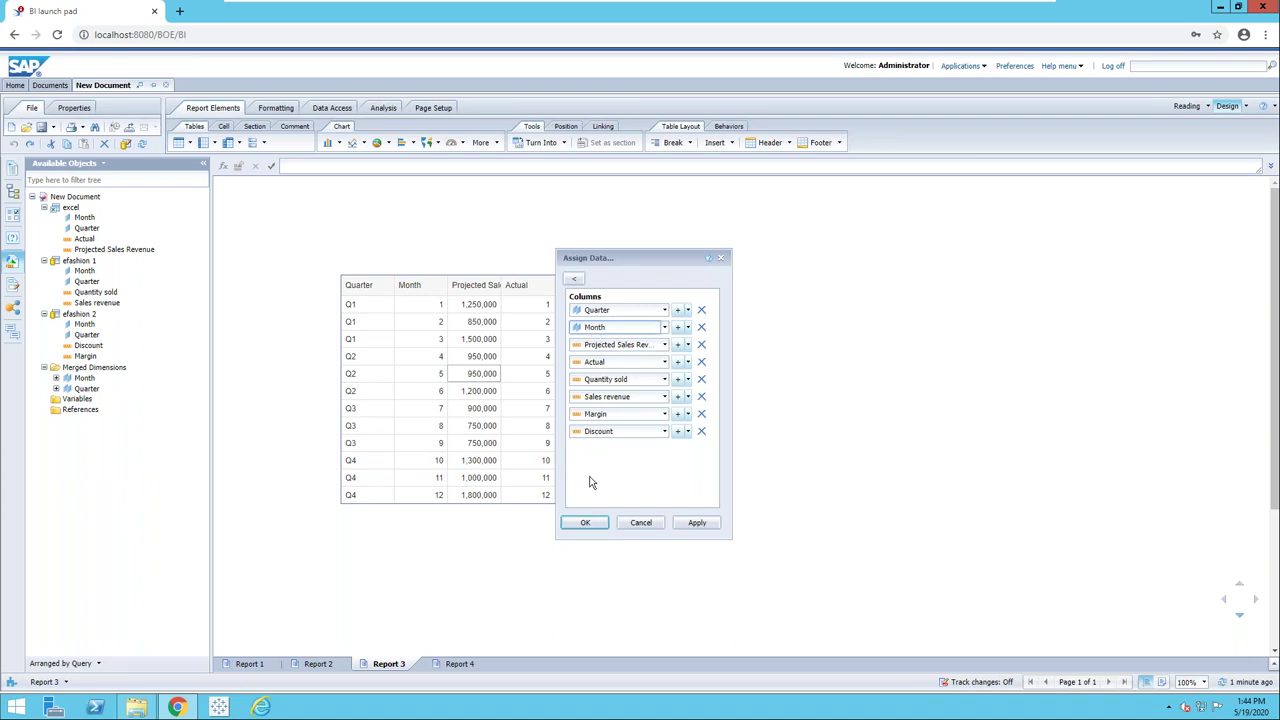
pyautogui.click(586, 523)
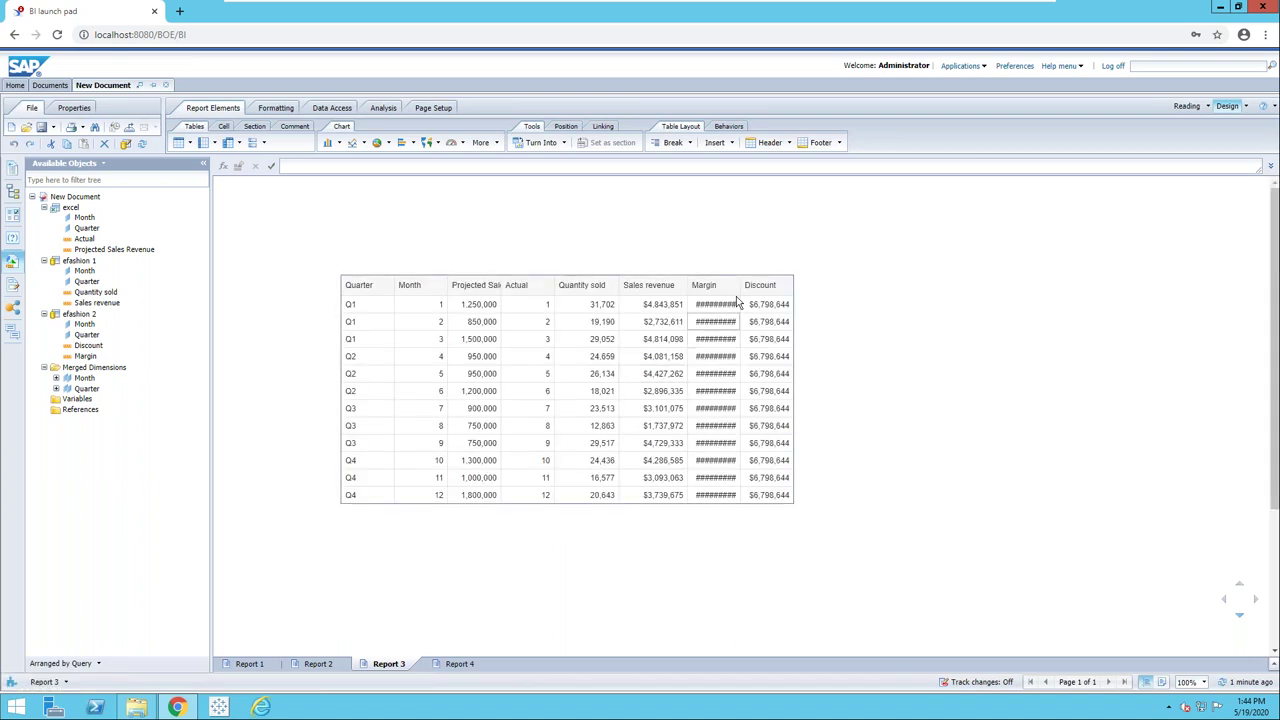
# Select the Margin header and expand merged Month and Quarter to inspect their source objects
pyautogui.click(713, 285)
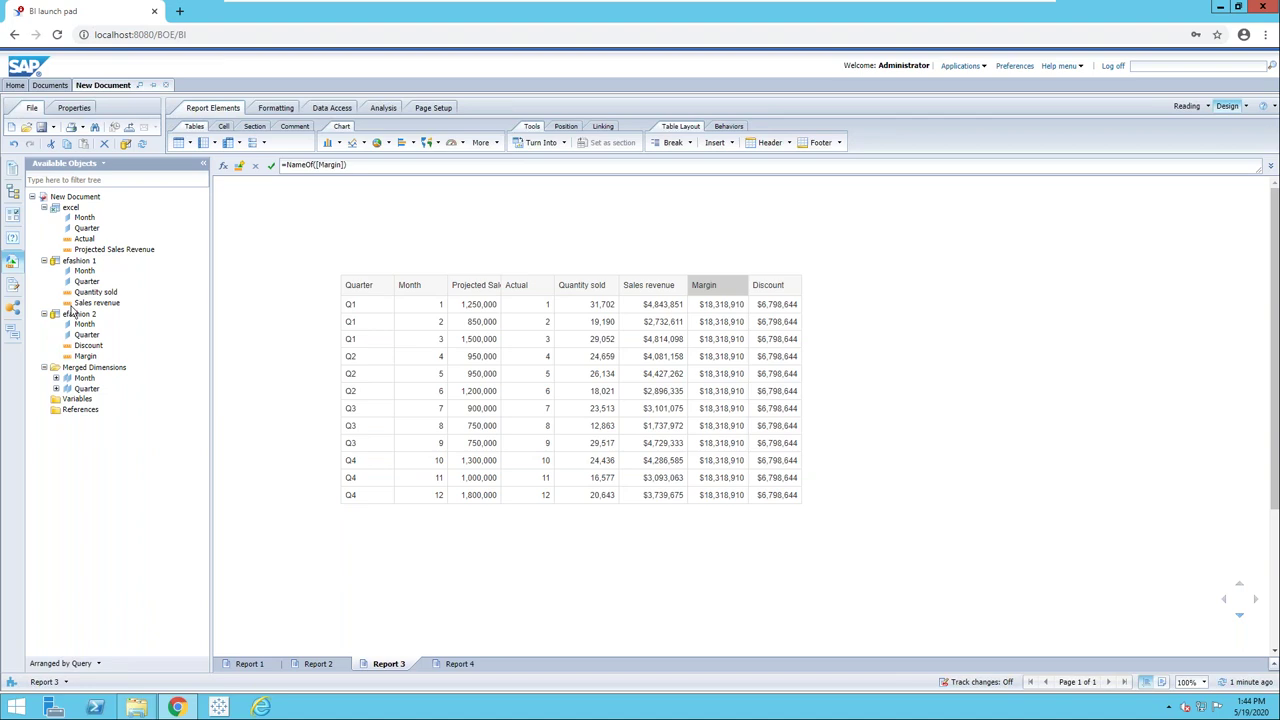
pyautogui.click(56, 378)
pyautogui.click(56, 411)
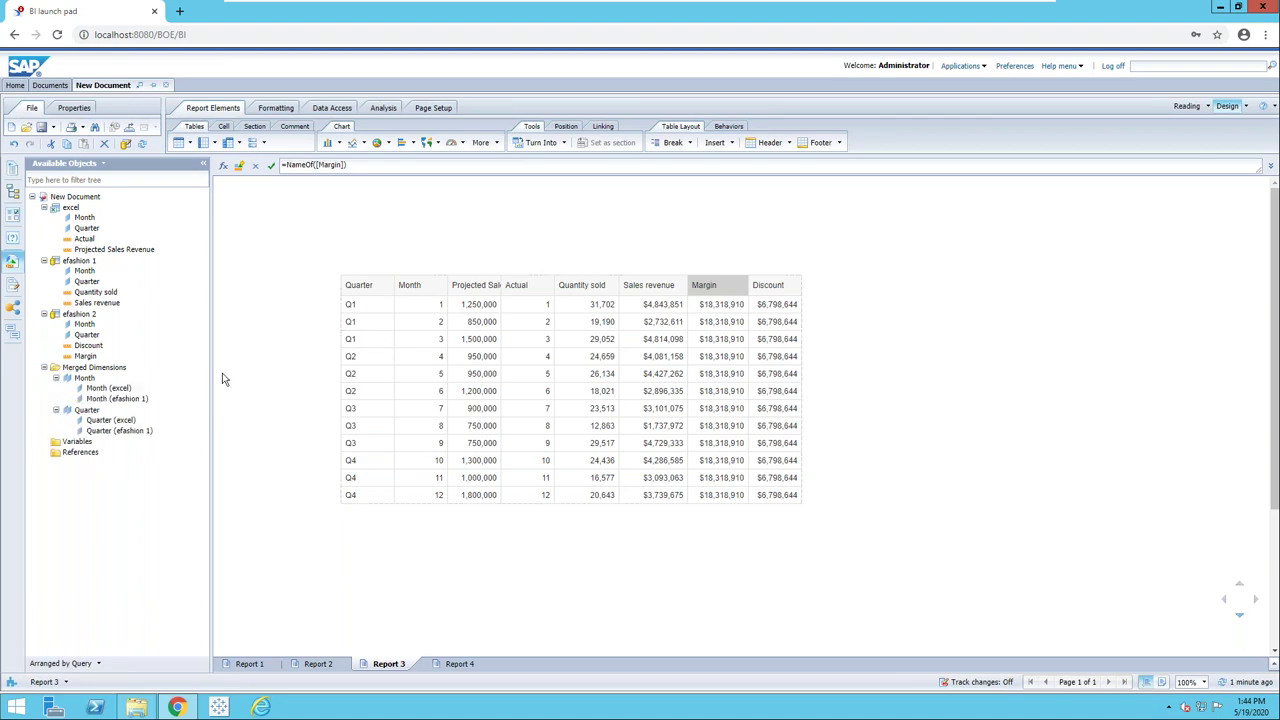
pyautogui.click(360, 327)
pyautogui.click(330, 355)
# From Data Access > Merge, select the excel, efashion 1 and efashion 2 Quarters, then cancel
pyautogui.click(341, 110)
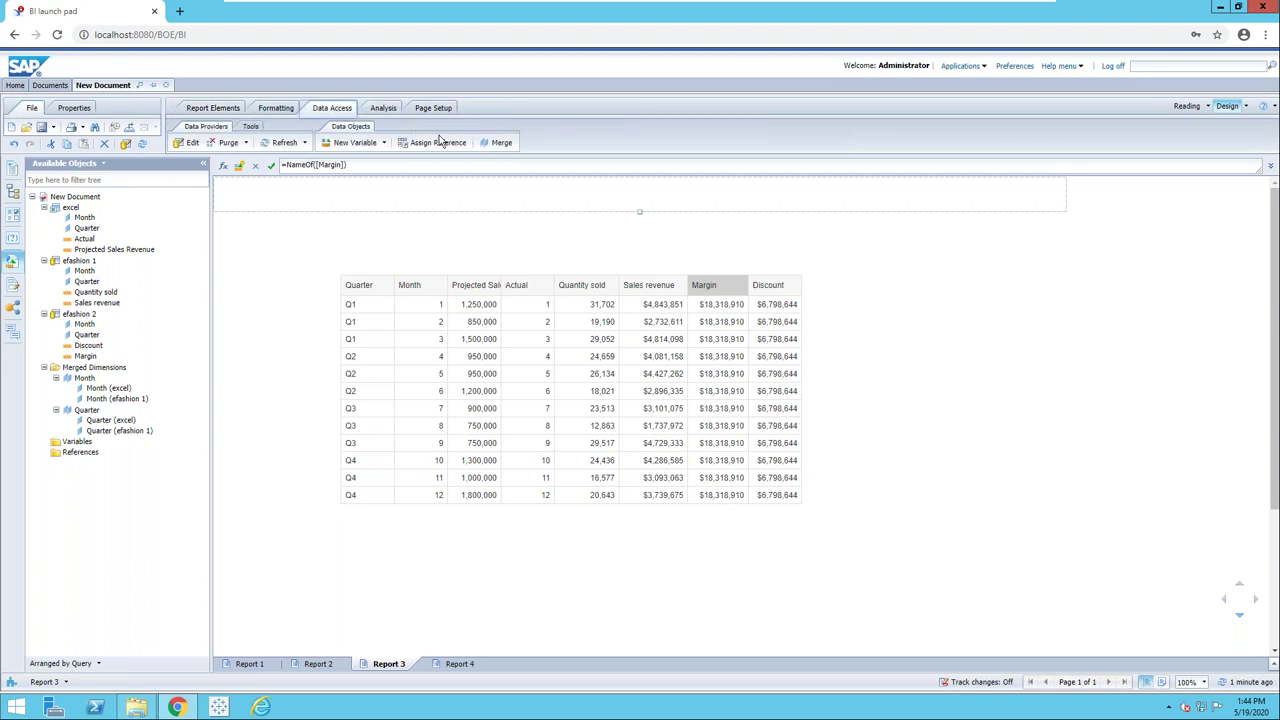
pyautogui.click(496, 142)
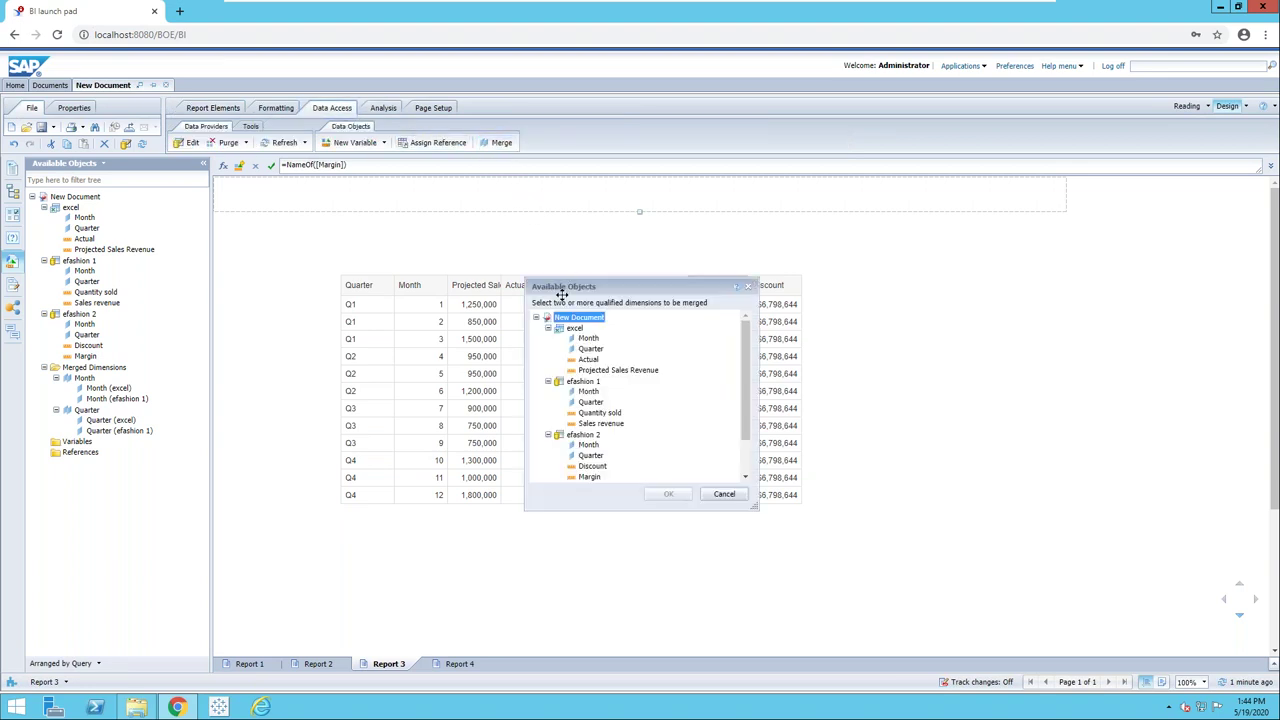
pyautogui.click(590, 348)
pyautogui.keyDown('ctrl'); pyautogui.click(591, 401); pyautogui.keyUp('ctrl')
pyautogui.keyDown('ctrl'); pyautogui.click(590, 455); pyautogui.keyUp('ctrl')
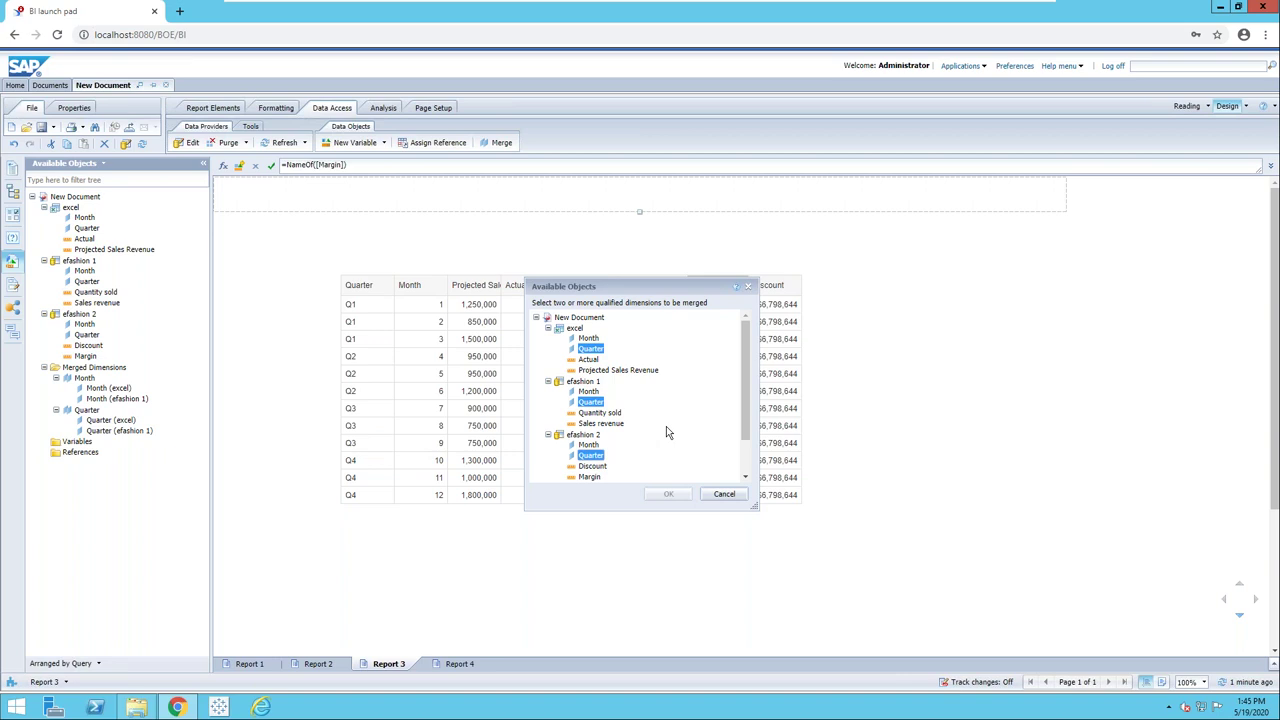
pyautogui.click(720, 494)
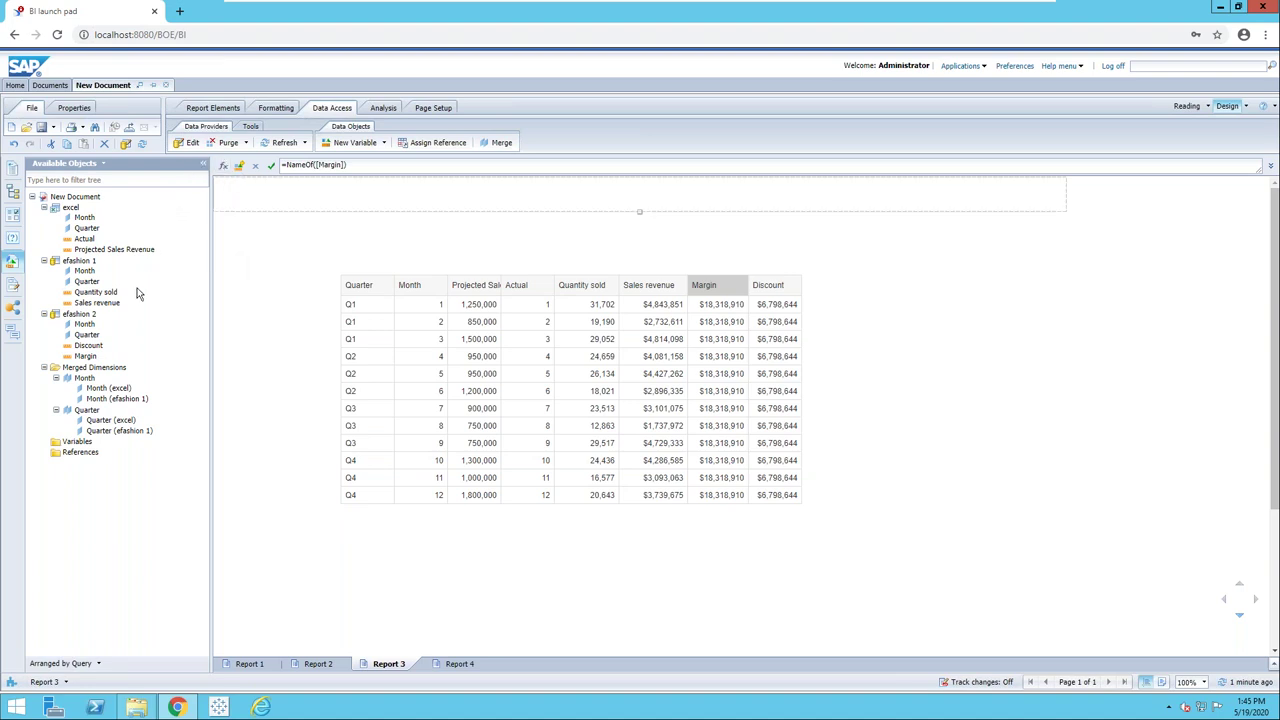
# Add efashion 2's Quarter to the merged Quarter dimension
pyautogui.click(88, 411)
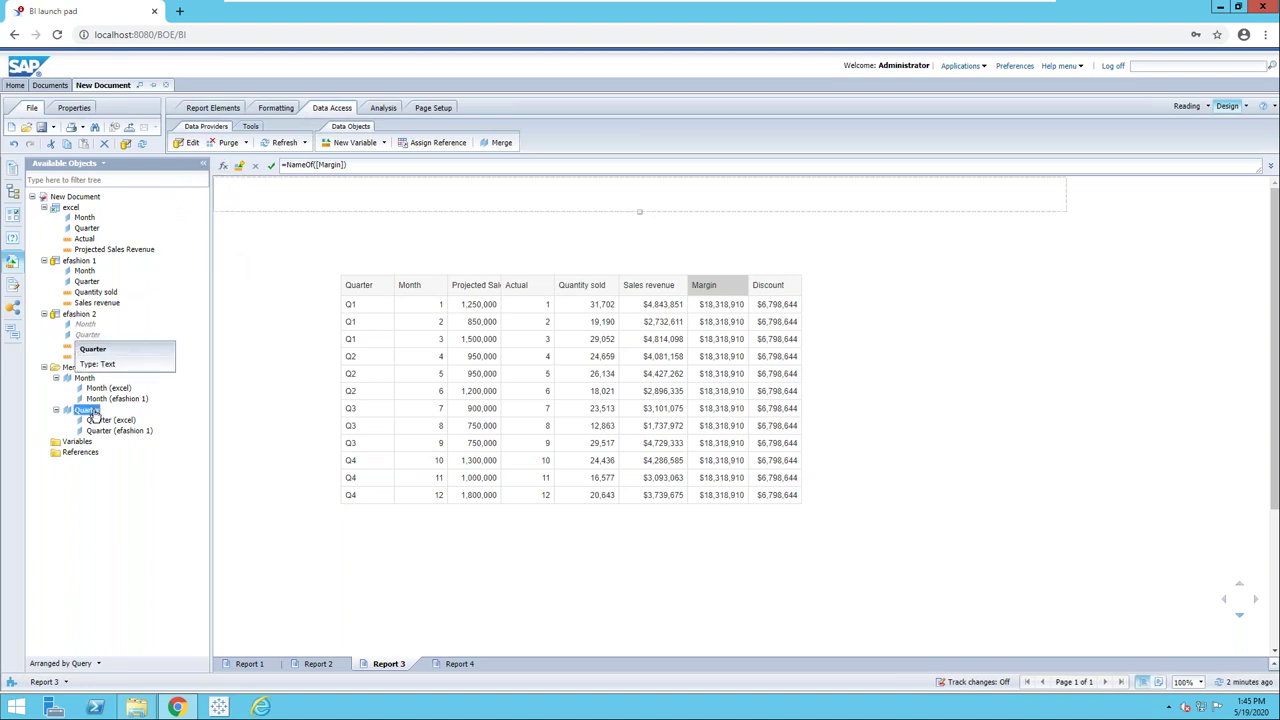
pyautogui.keyDown('ctrl'); pyautogui.click(87, 335); pyautogui.keyUp('ctrl')
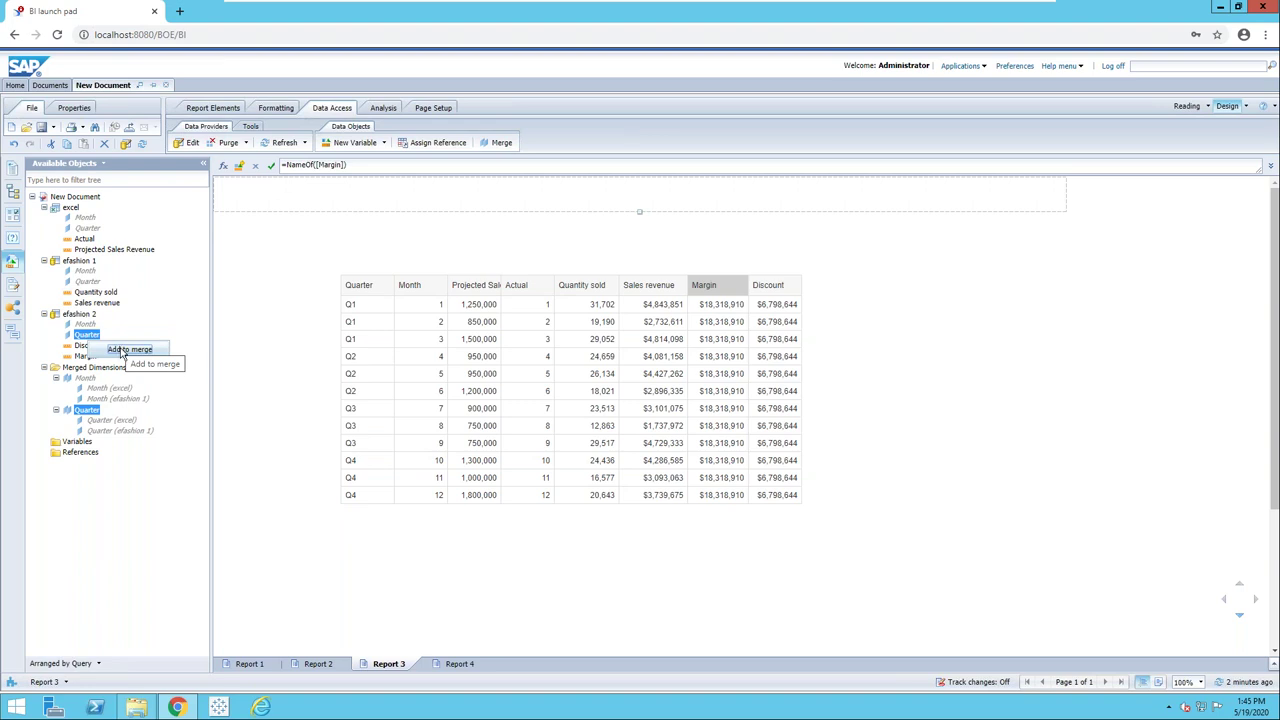
pyautogui.click(125, 349)
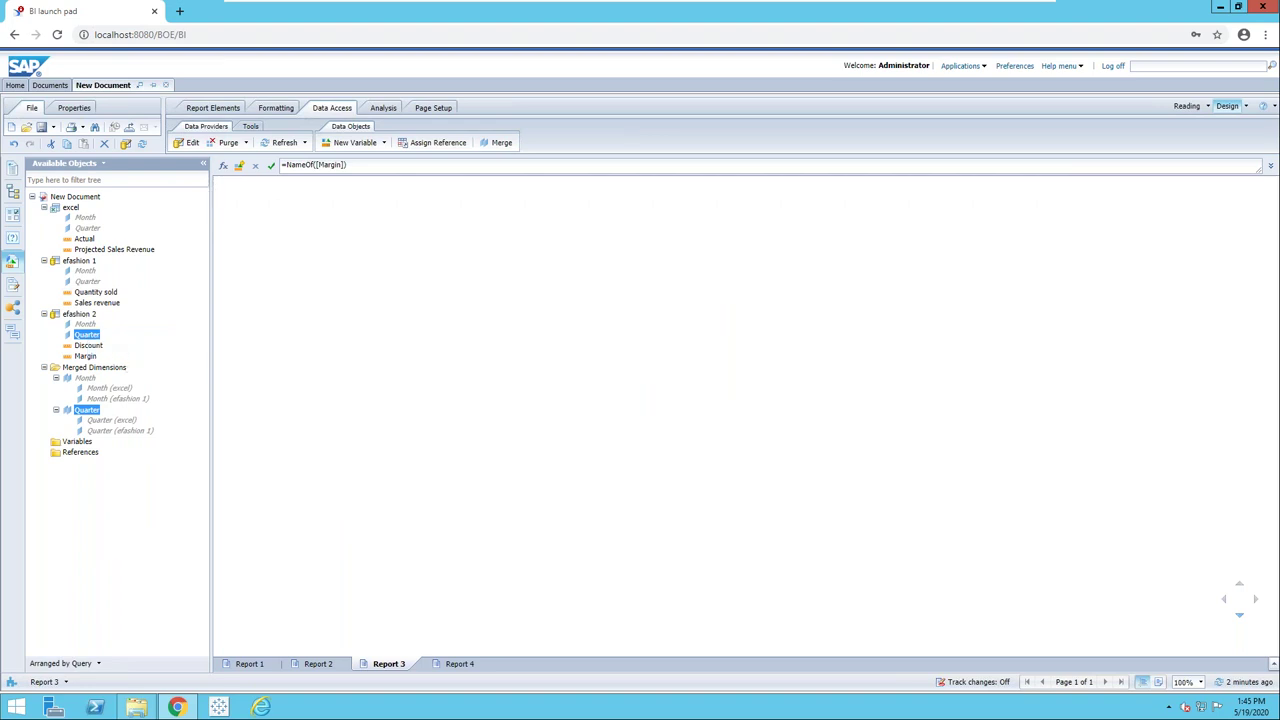
# Add efashion 2's Month to the merged Month dimension
pyautogui.click(85, 378)
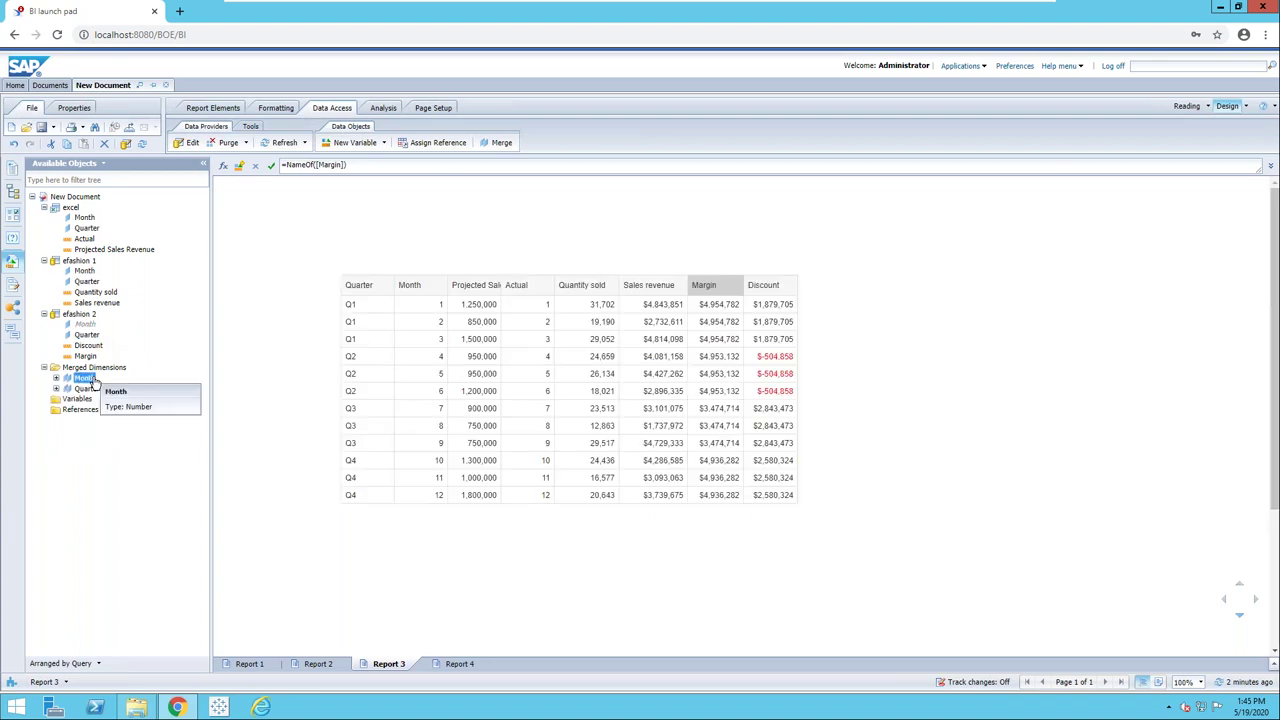
pyautogui.click(85, 325)
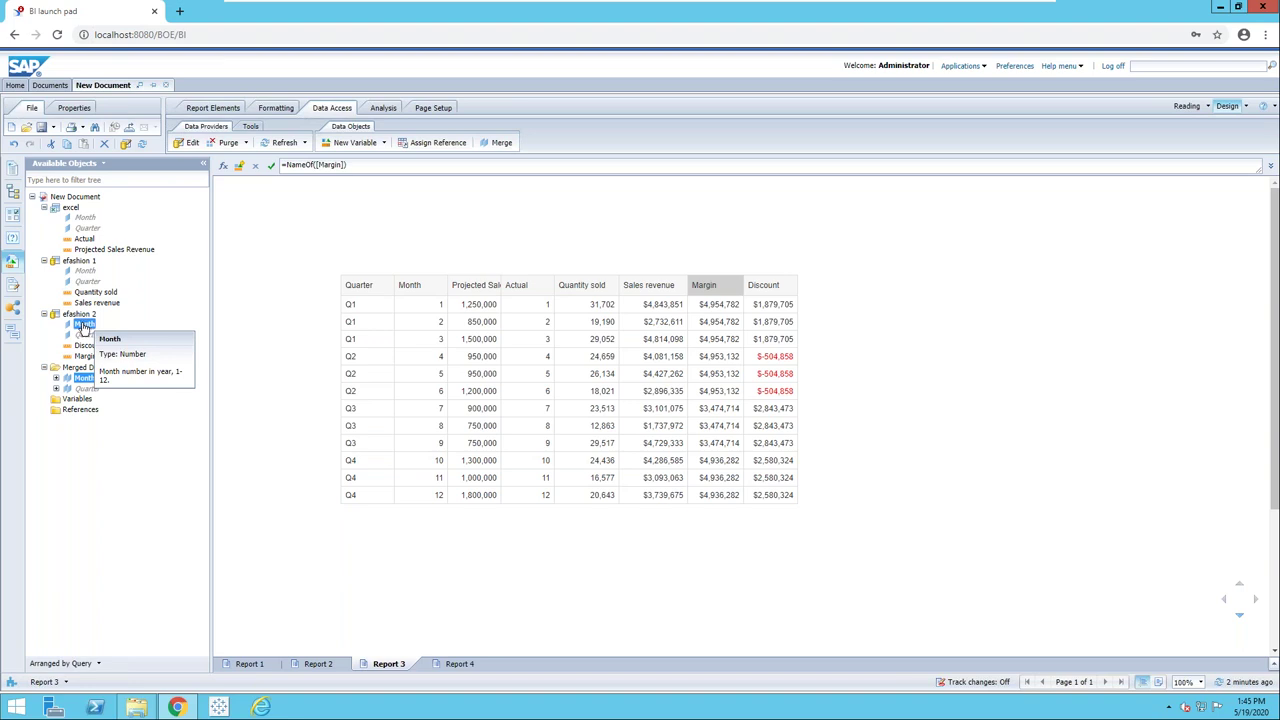
pyautogui.rightClick(82, 329)
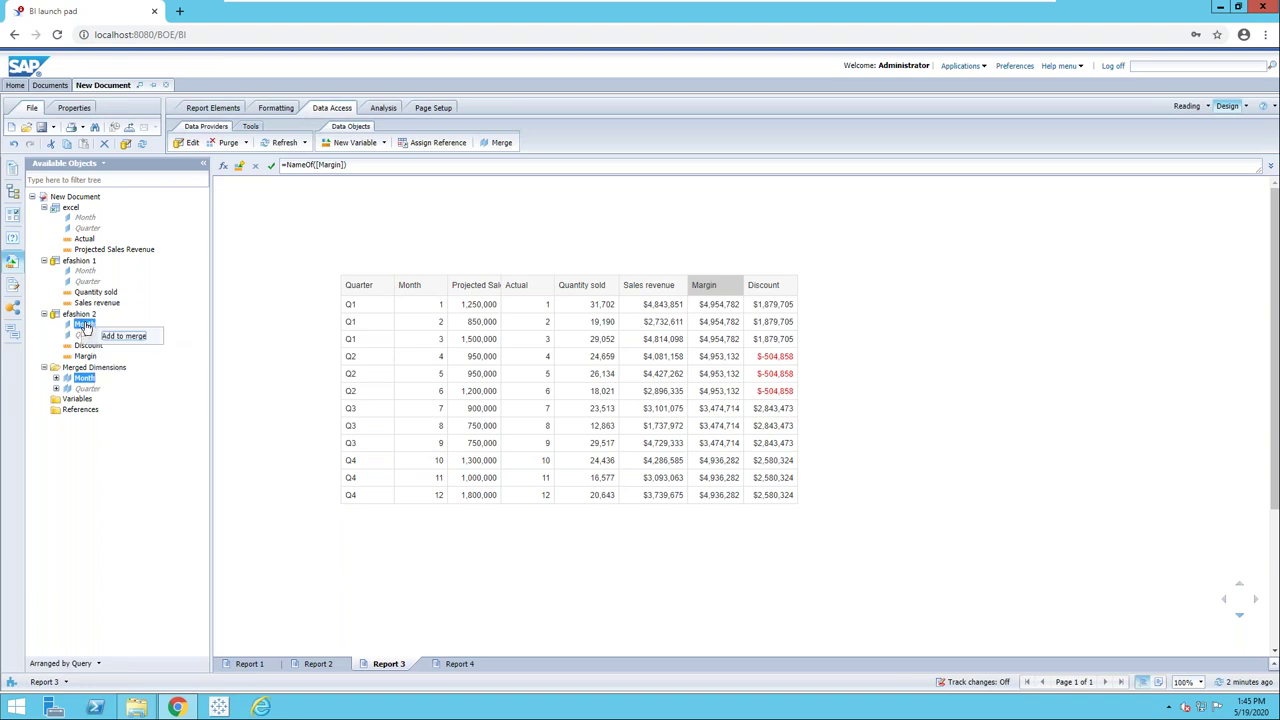
pyautogui.click(113, 339)
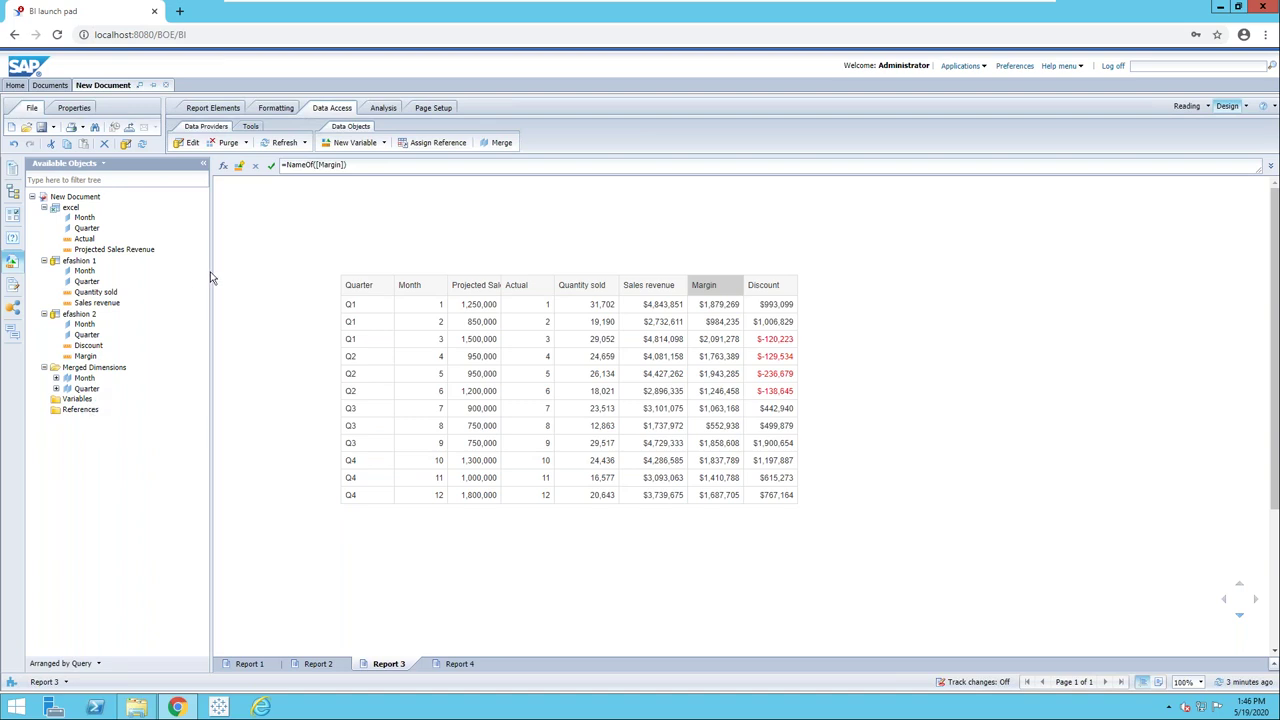
# Close the VMware message log and minimize the virtual machine to reveal the PowerPoint title slide
pyautogui.click(983, 6)
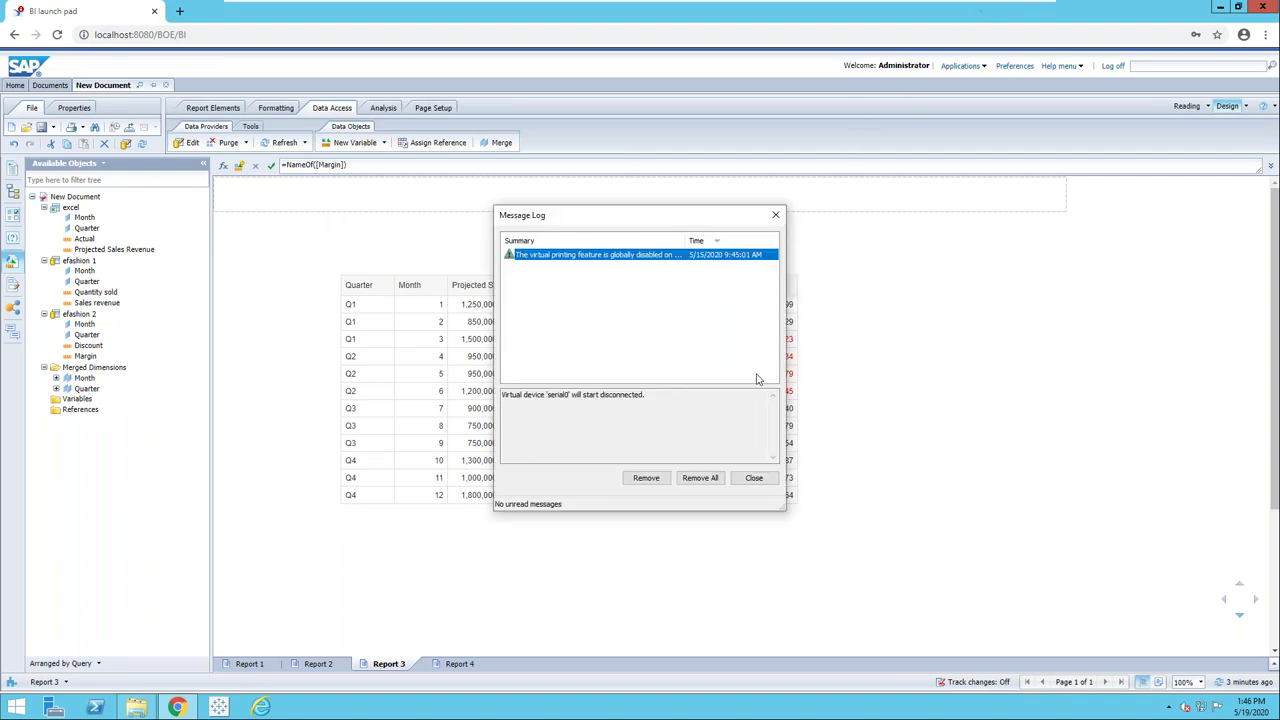
pyautogui.click(753, 478)
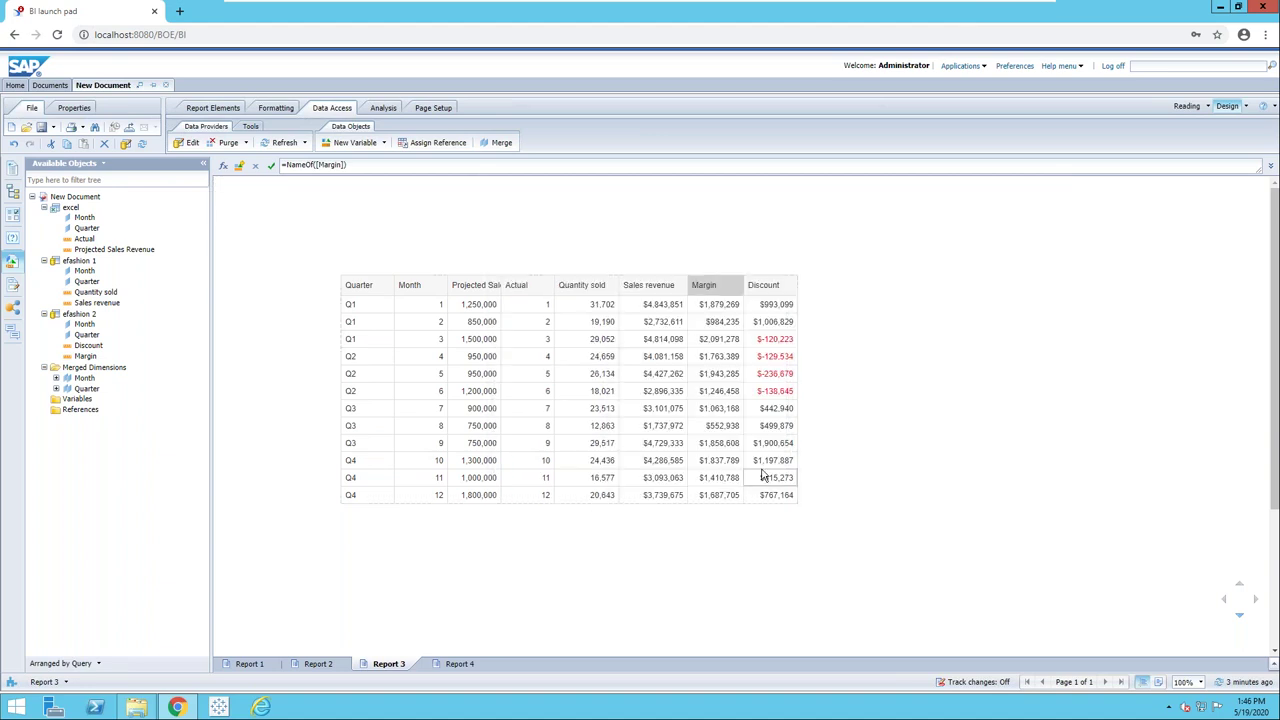
pyautogui.moveTo(1010, 8)
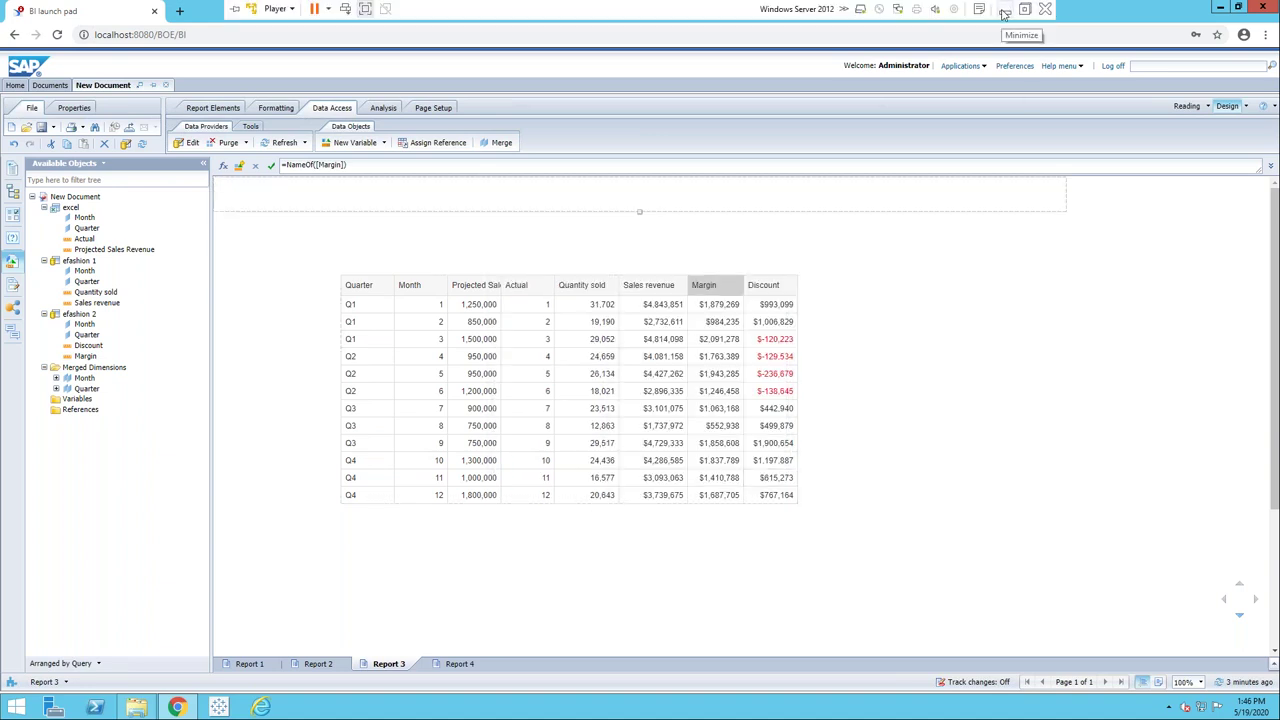
pyautogui.click(1005, 12)
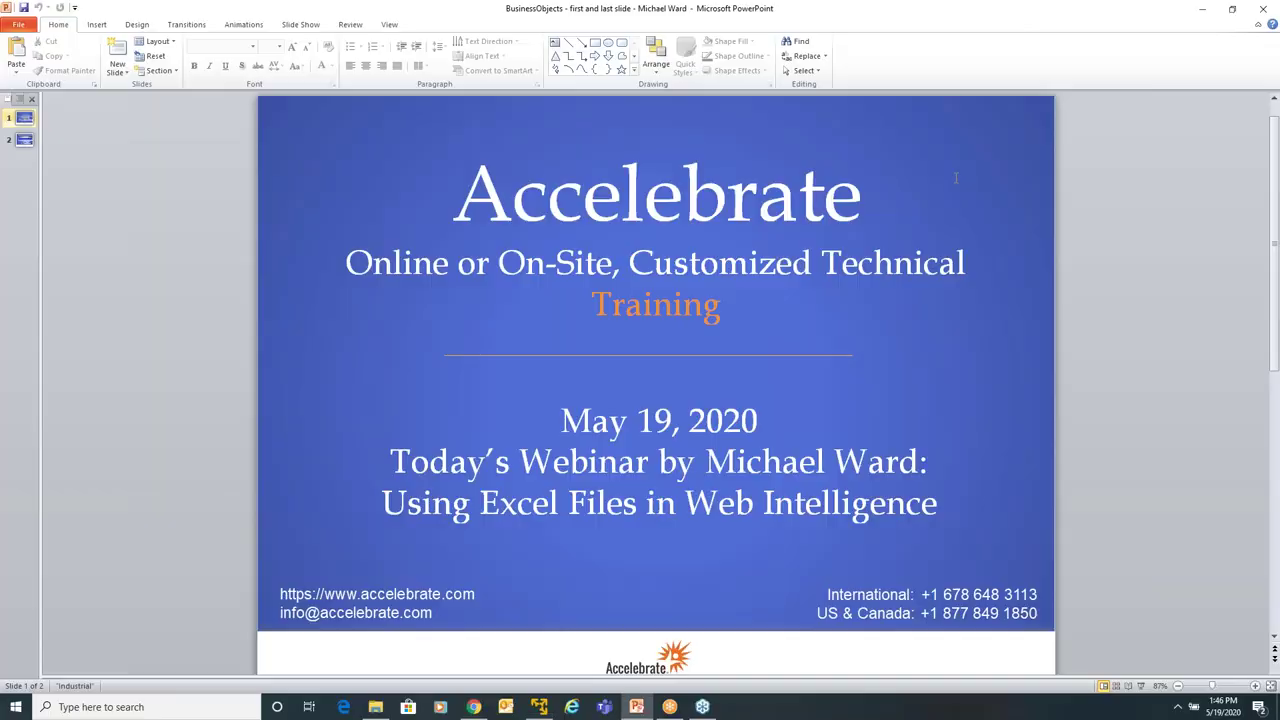